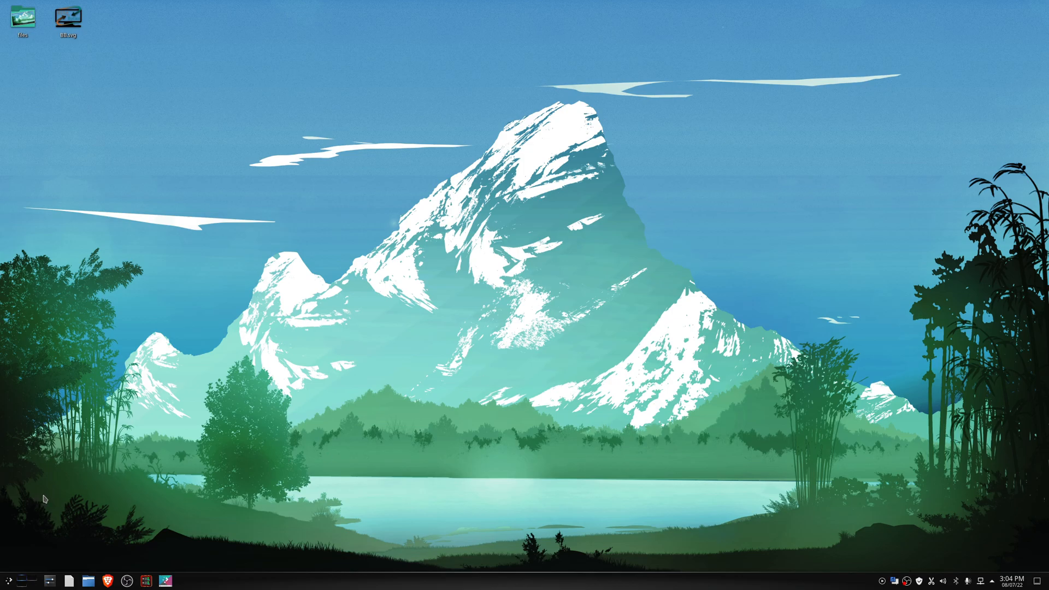
Open Add/Remove Software and search for the latte-dock package, leaving the window minimized
left_click(8, 584)
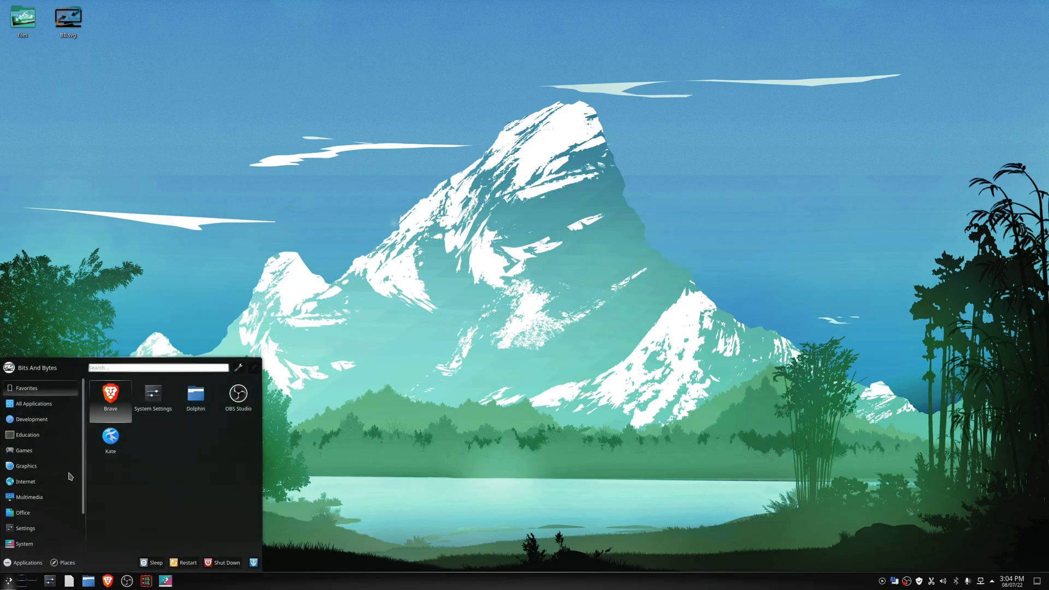
type("add")
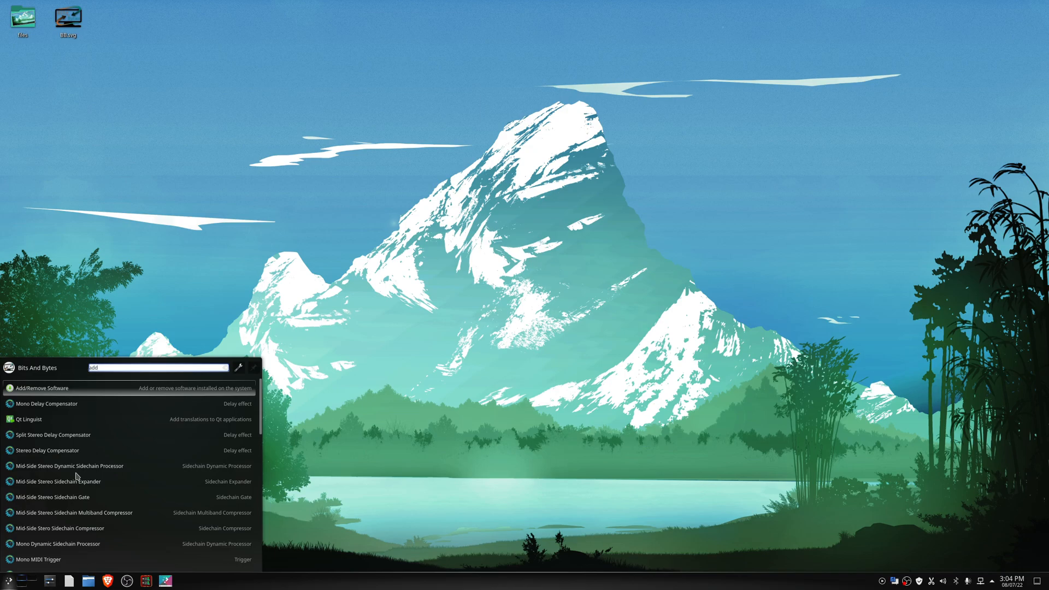
left_click(34, 389)
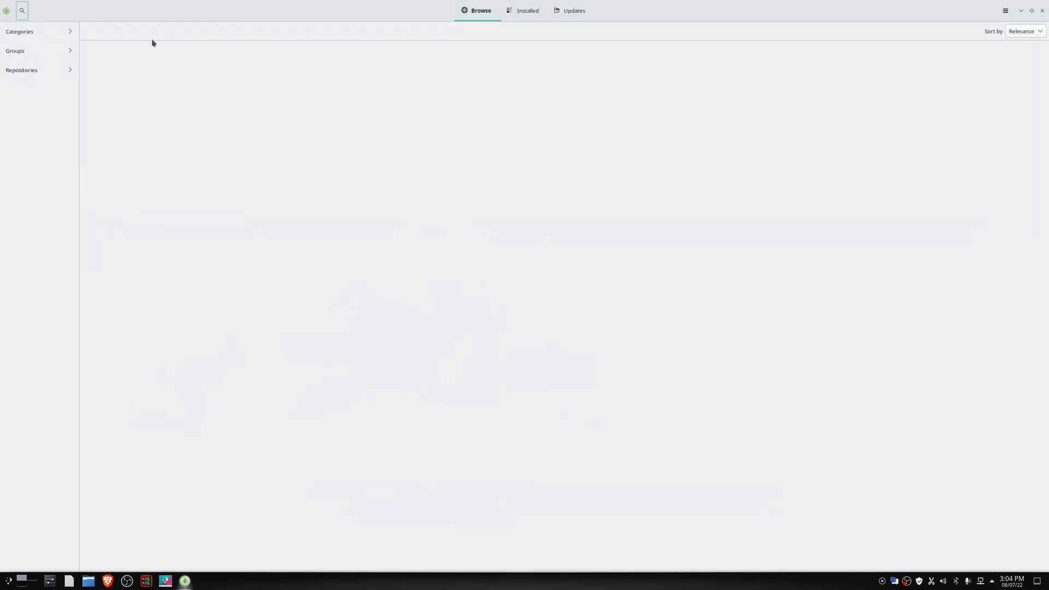
left_click(23, 12)
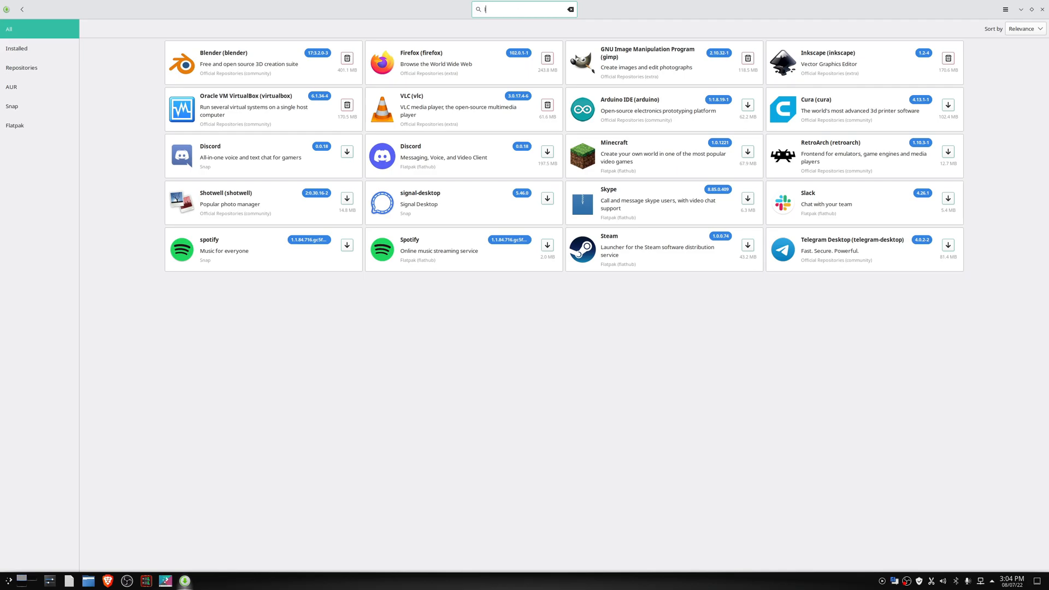
type("latte-d")
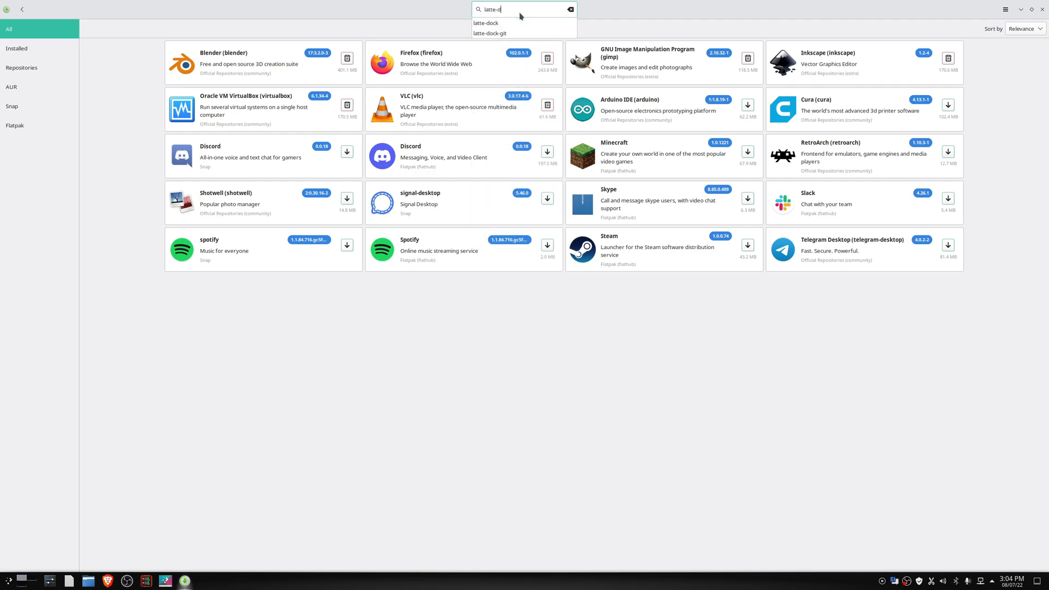
left_click(498, 24)
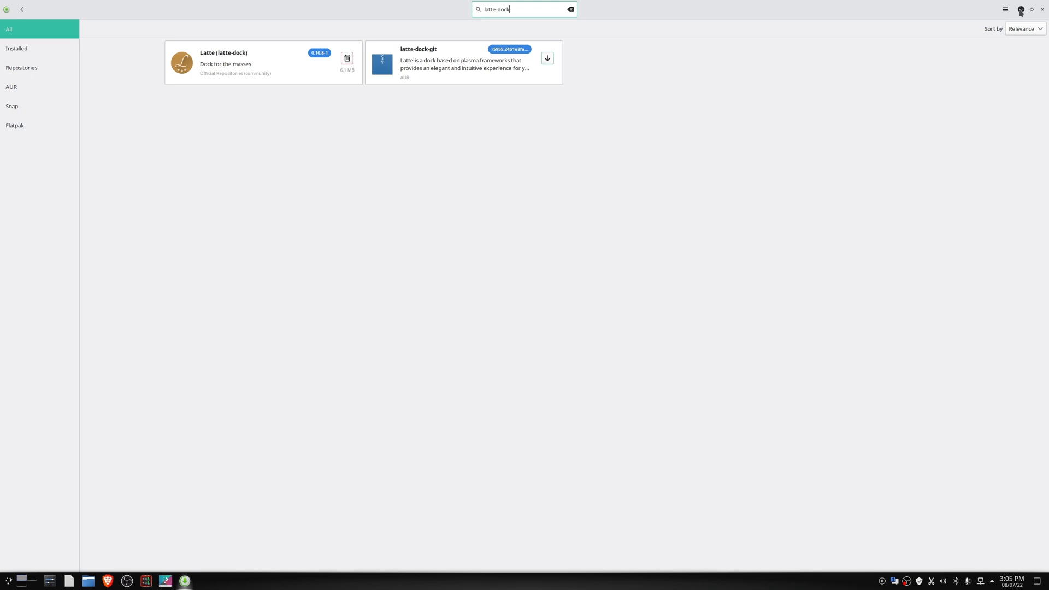
left_click(1021, 10)
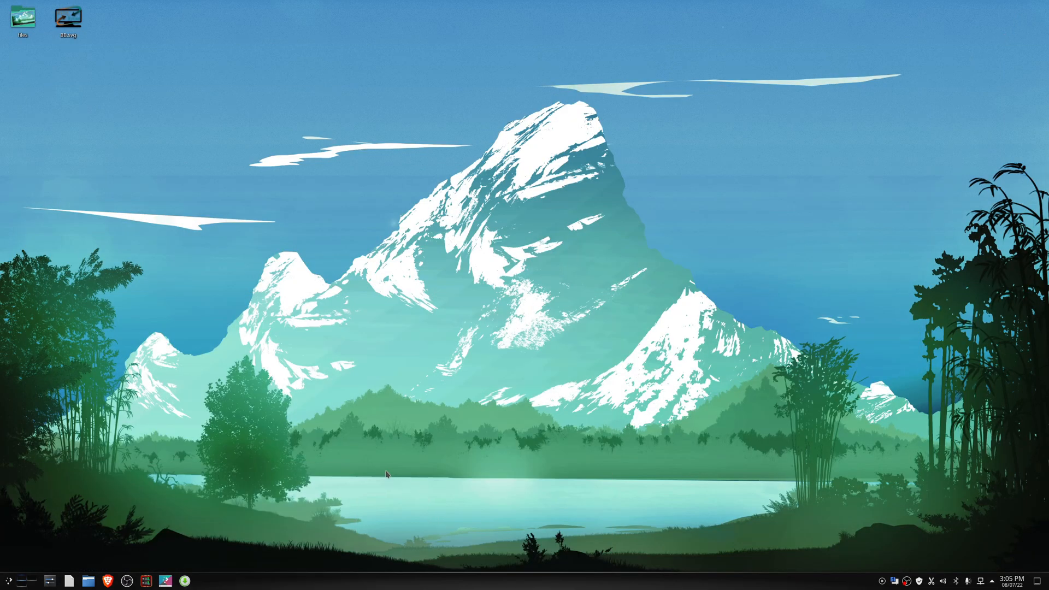
Open the Desktop Effects page under Workspace Behavior in System Settings and look through the available effects
left_click(50, 581)
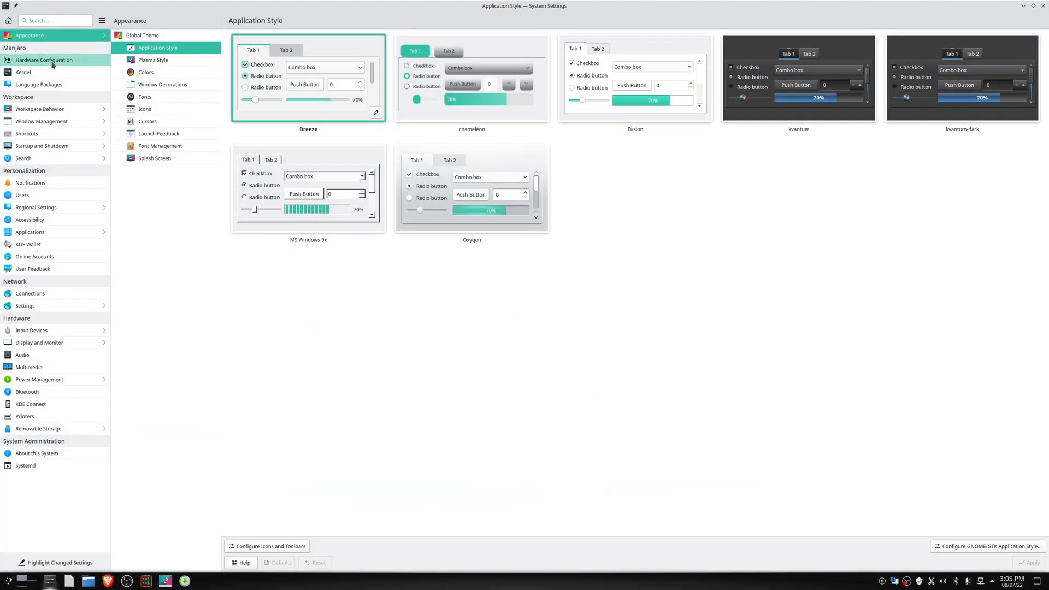
left_click(50, 113)
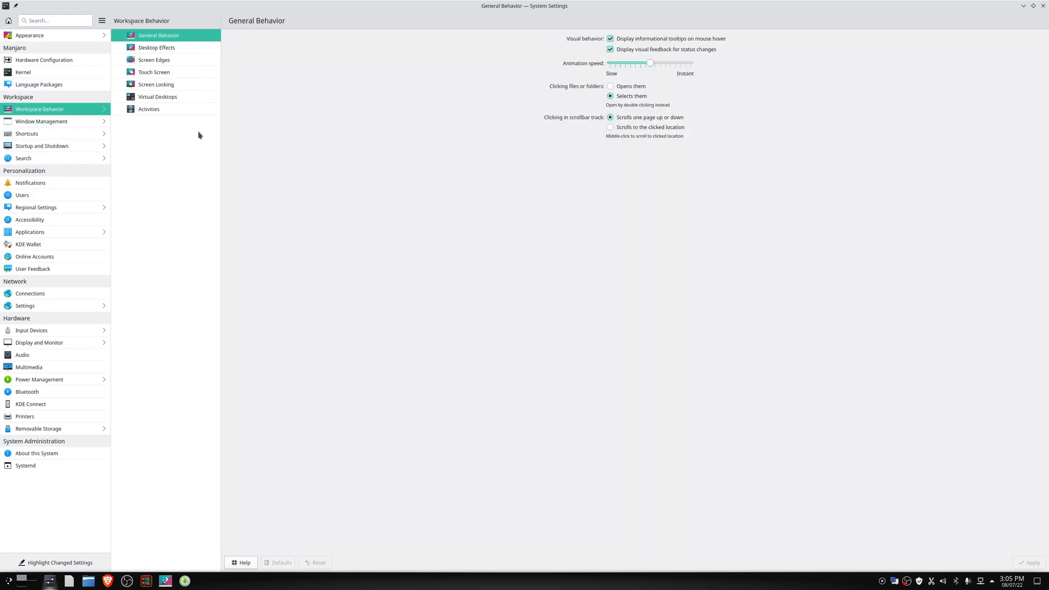
left_click(153, 50)
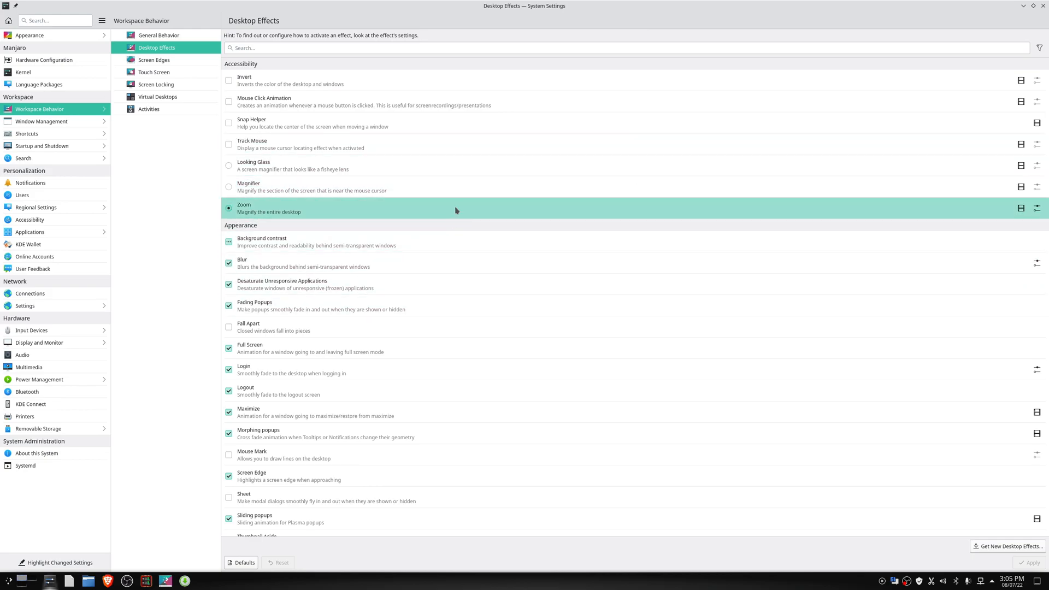
scroll(425, 272, "down", 3)
scroll(421, 275, "down", 2)
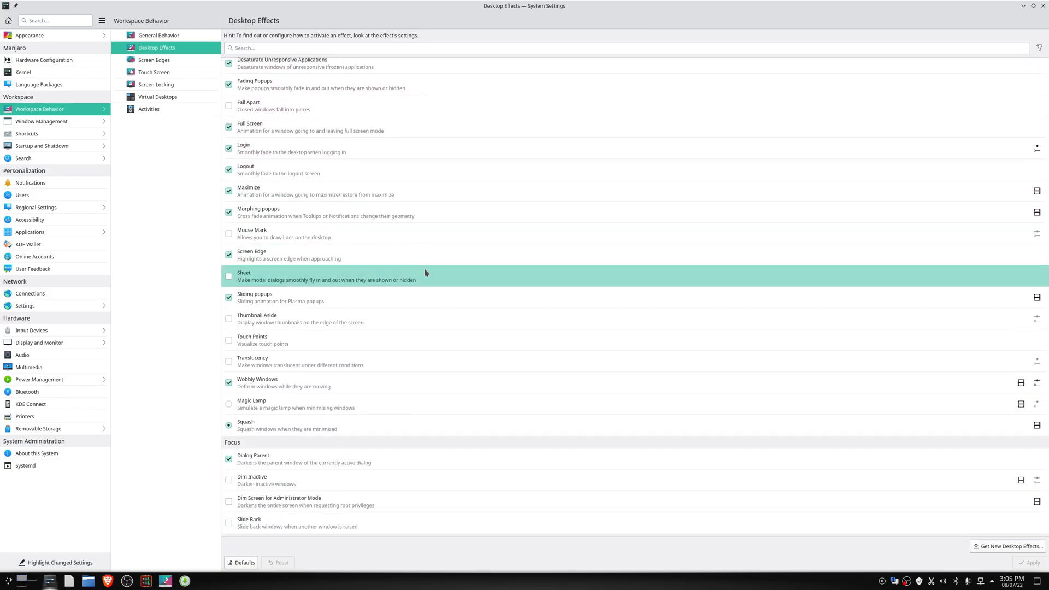
scroll(424, 273, "up", 5)
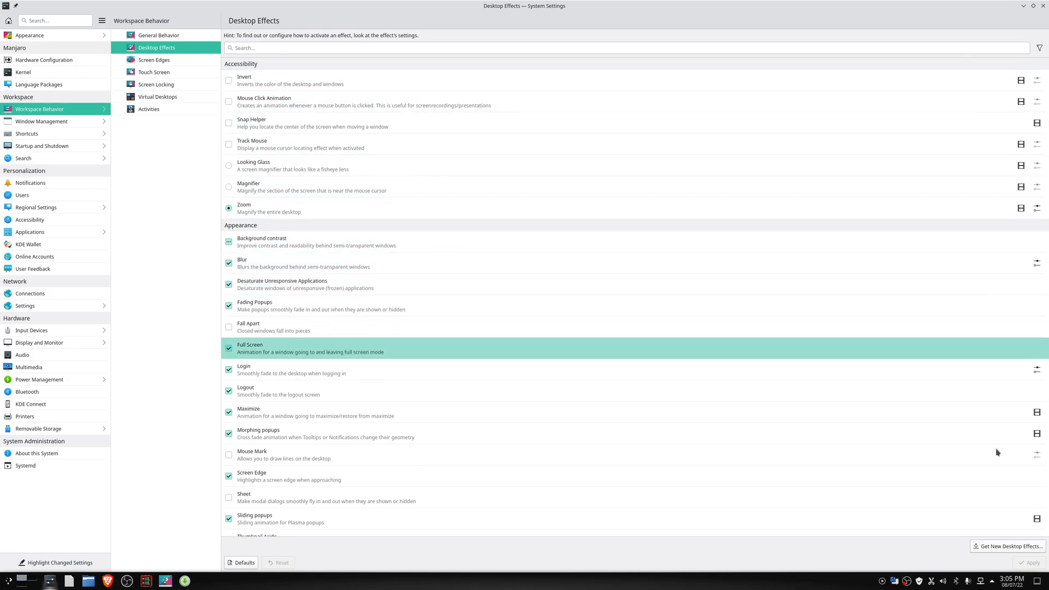
scroll(978, 440, "down", 7)
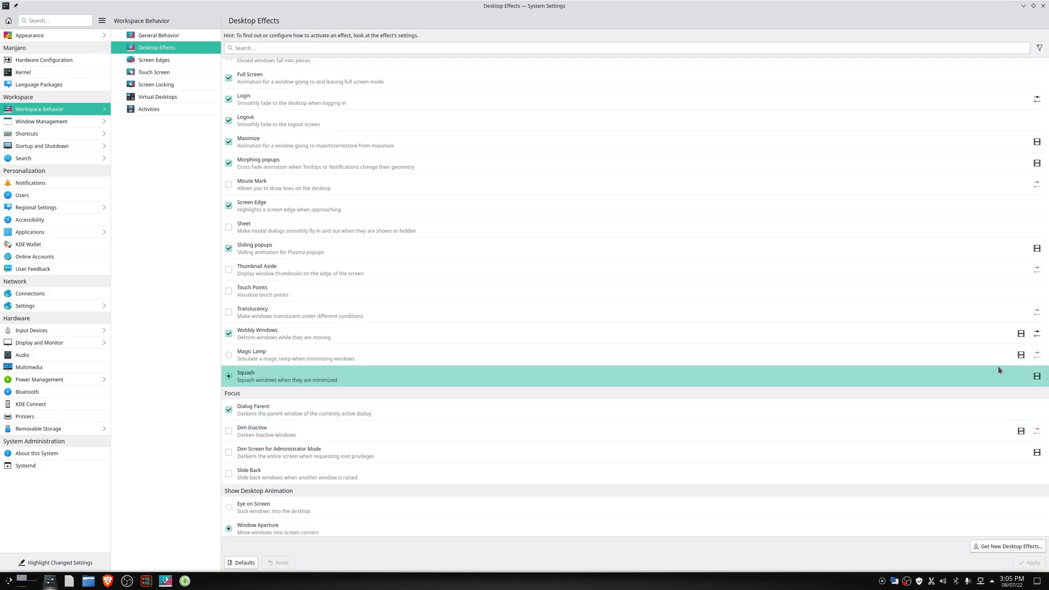
scroll(858, 380, "up", 7)
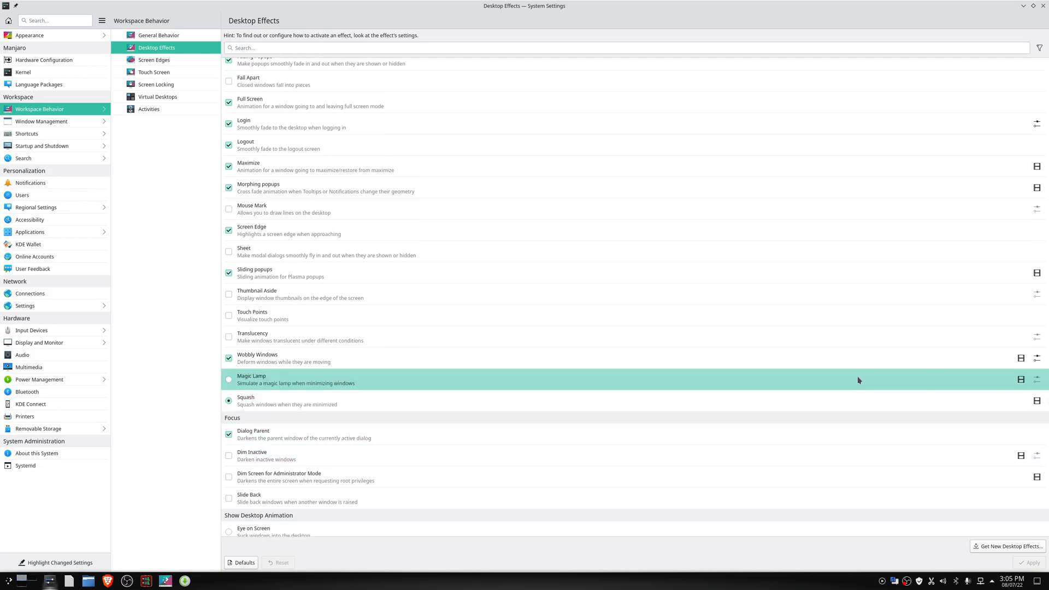
scroll(1029, 354, "down", 2)
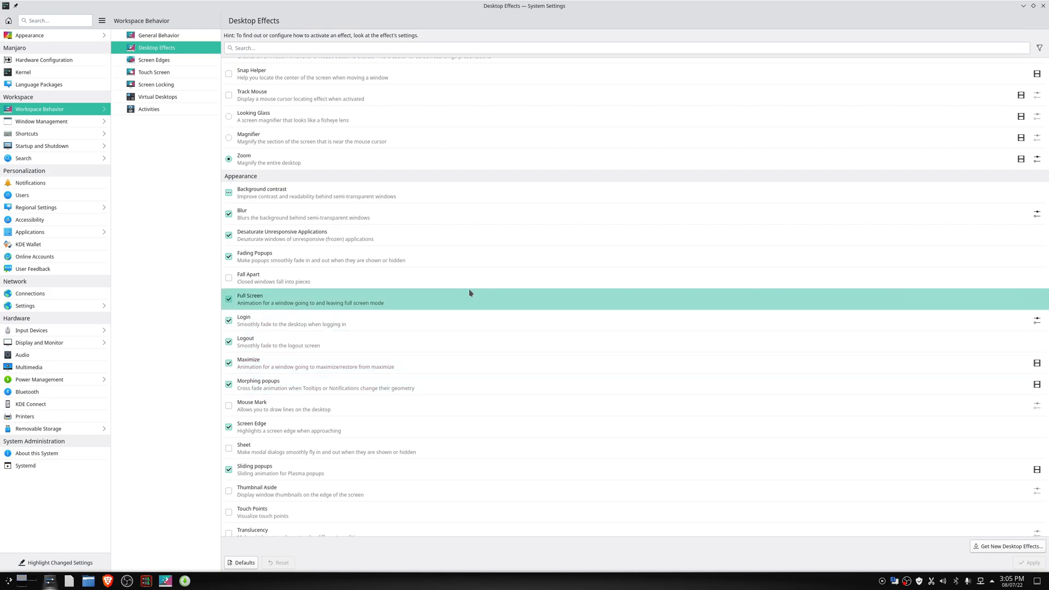
scroll(472, 293, "up", 2)
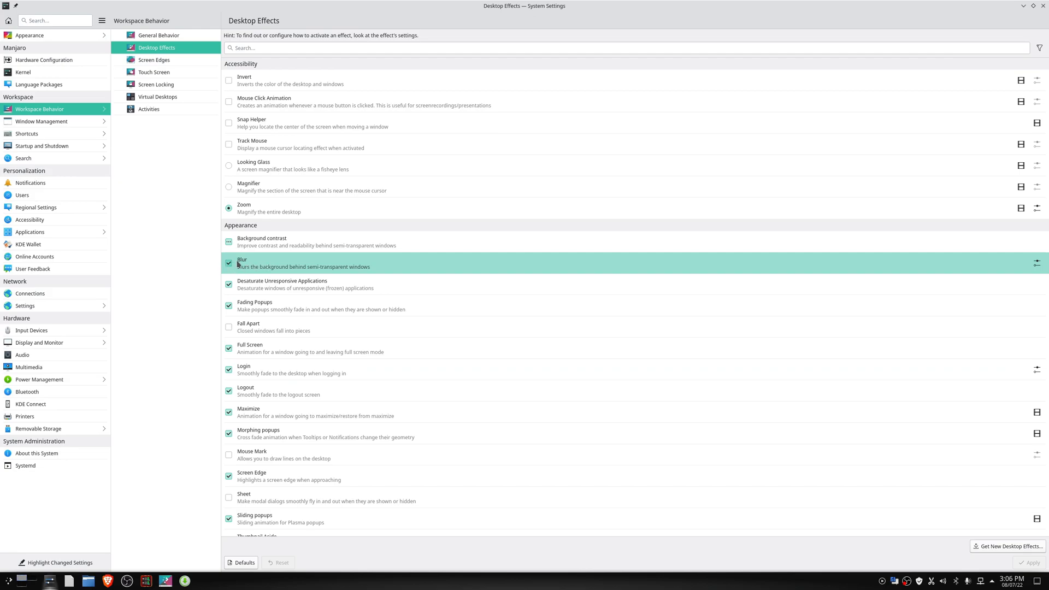
Search the desktop effects for "wobbly" and demonstrate Wobbly Windows by moving the settings window and playing the effect's preview video
left_click(335, 48)
type("wobbly")
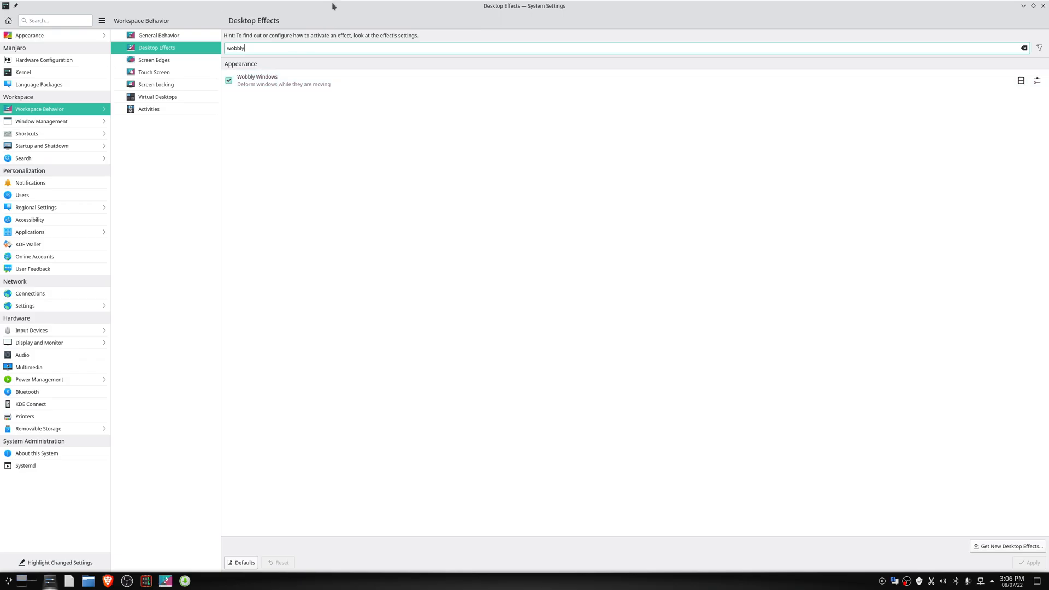
left_click_drag(365, 10, 375, 47)
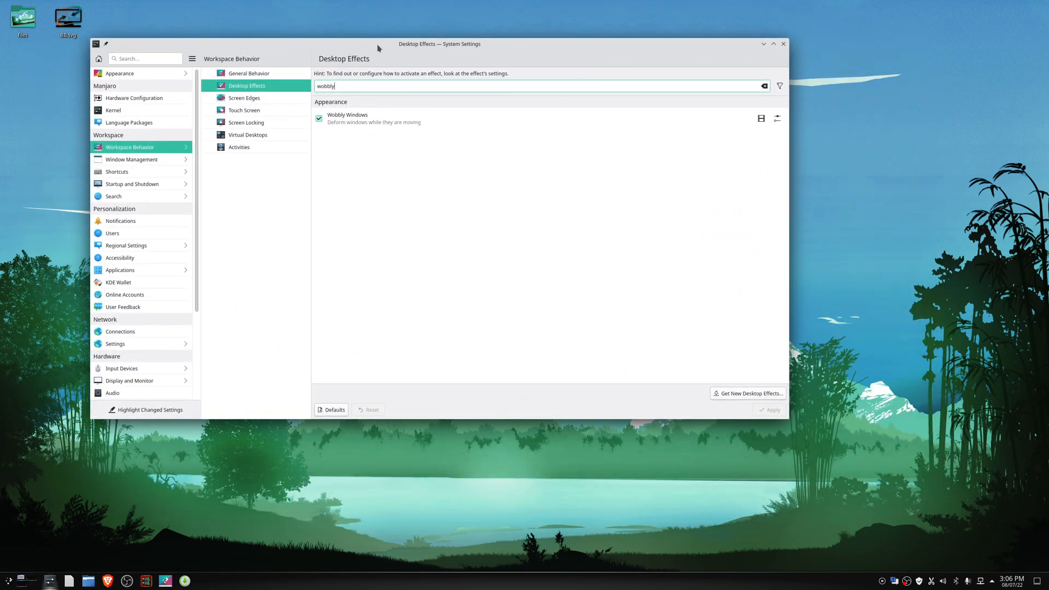
double_click(377, 48)
left_click_drag(369, 4, 417, 53)
double_click(416, 53)
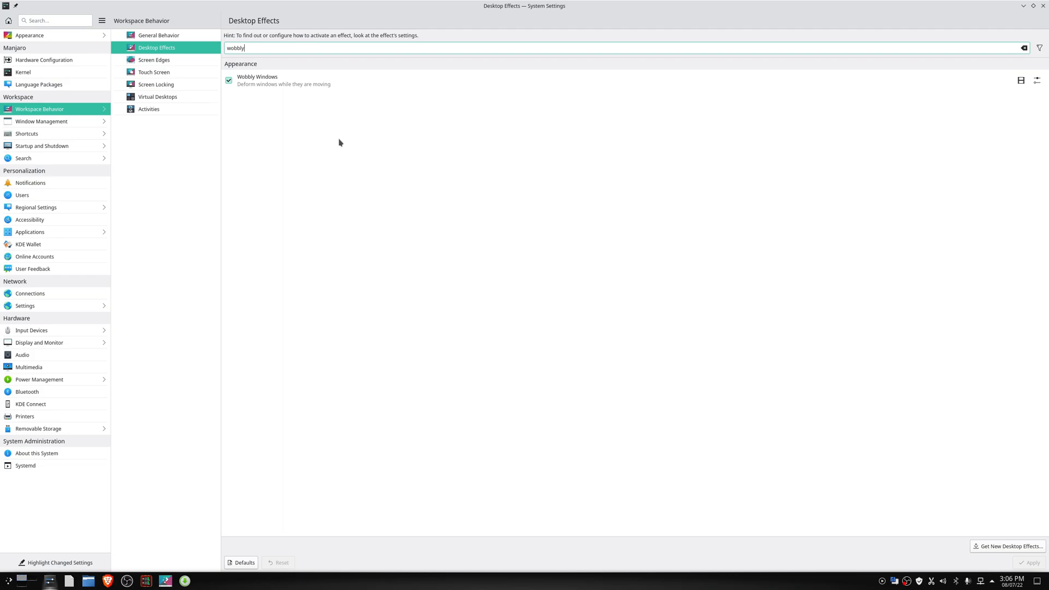
left_click(1021, 82)
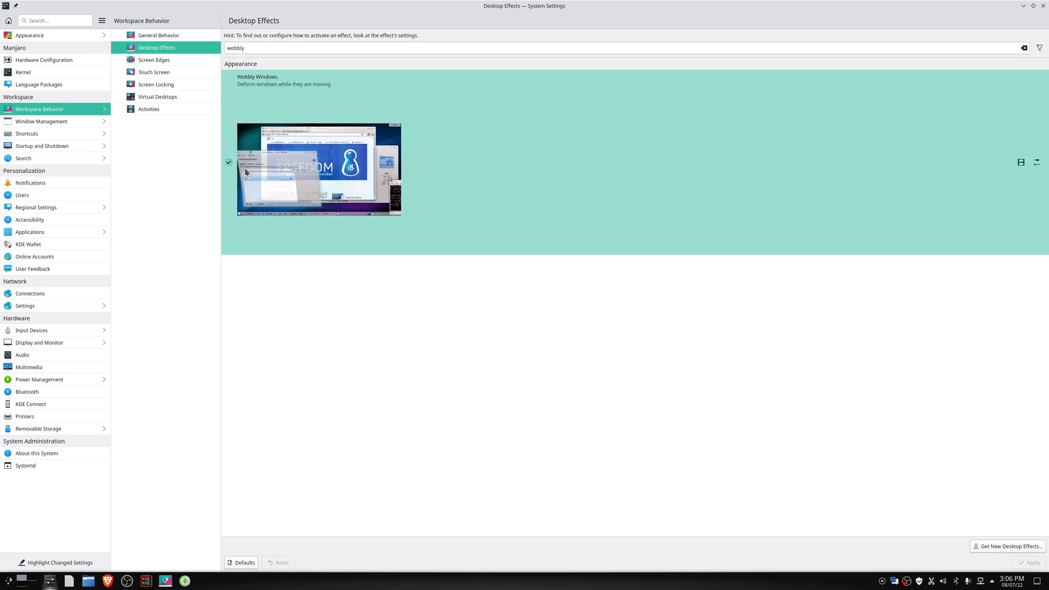
Replace the effects search with "slide" and enable the Slide Back effect
left_click(1025, 48)
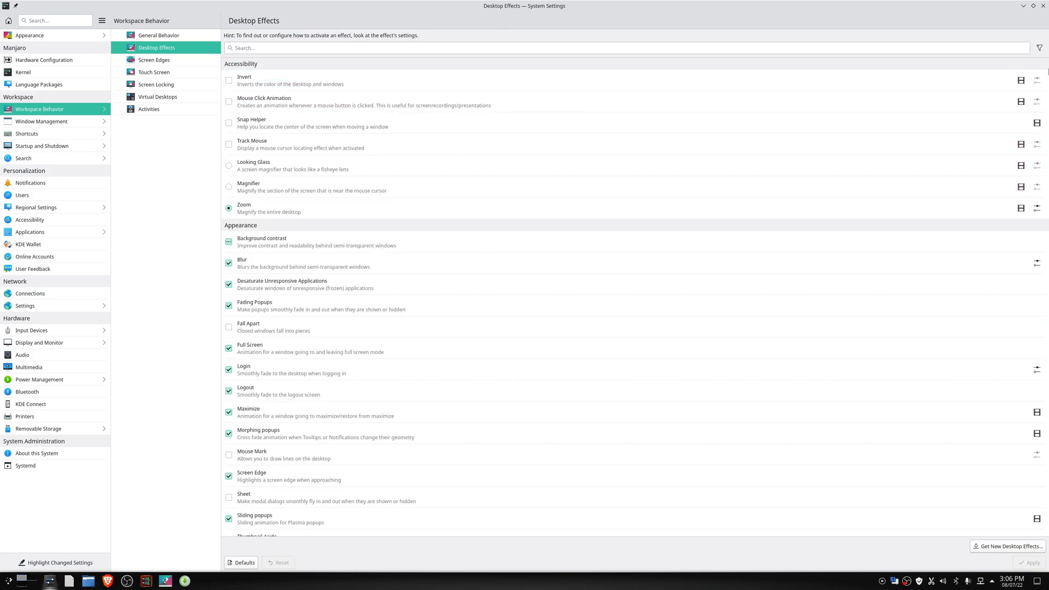
left_click(1039, 50)
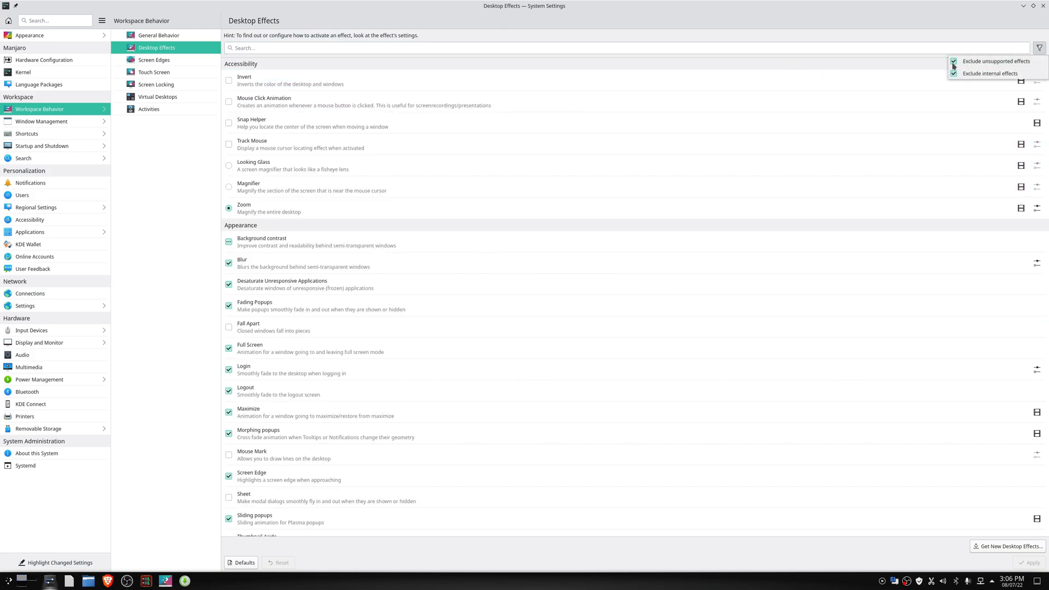
left_click(1021, 53)
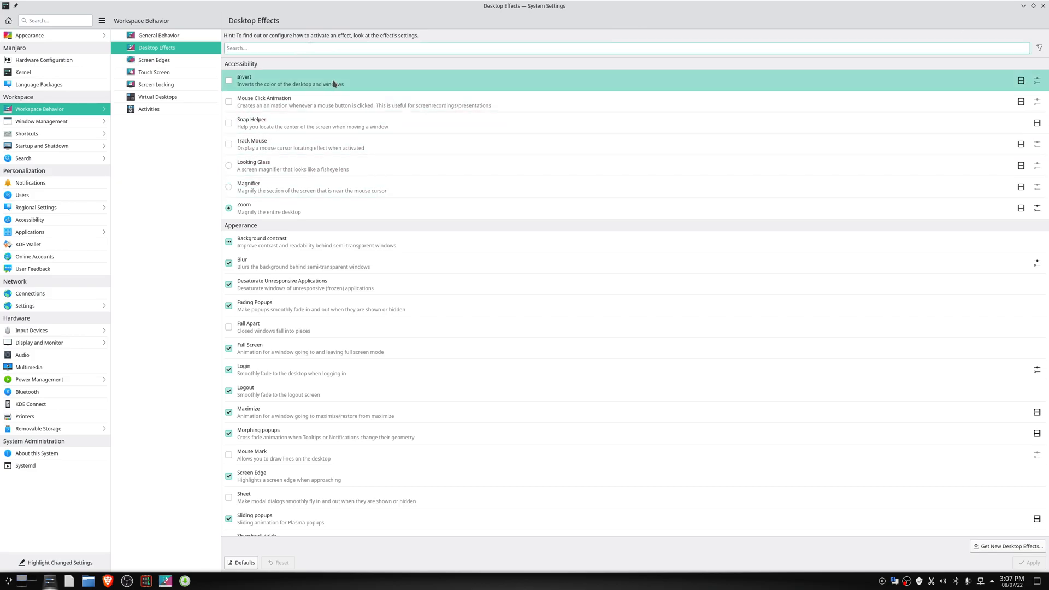
type("slide")
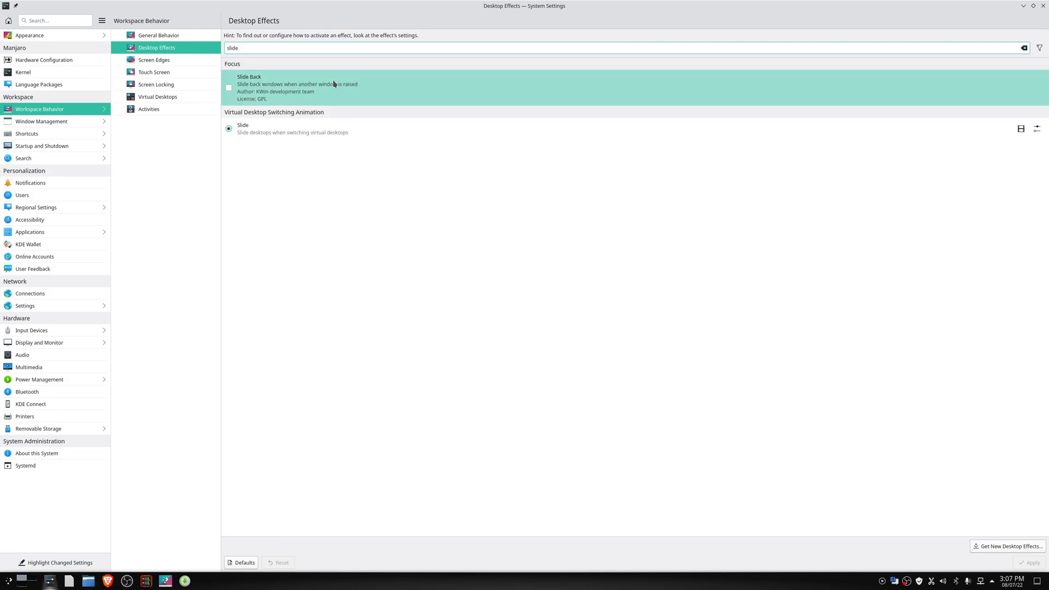
left_click(229, 88)
Search the effects for "fade" and choose Fade Desktop as the virtual desktop switching animation
key("ctrl+f")
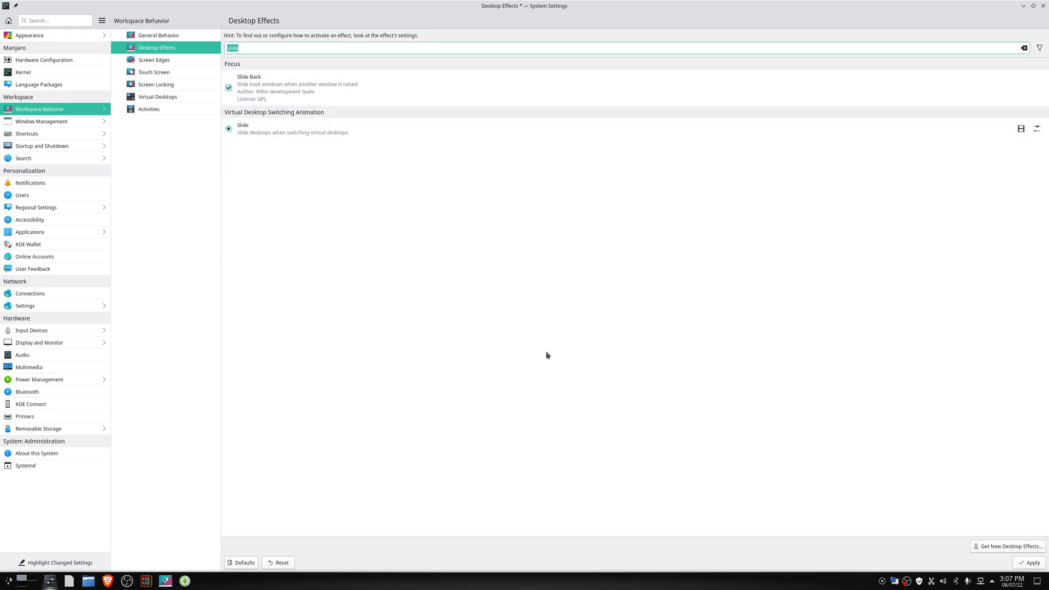
type("fade")
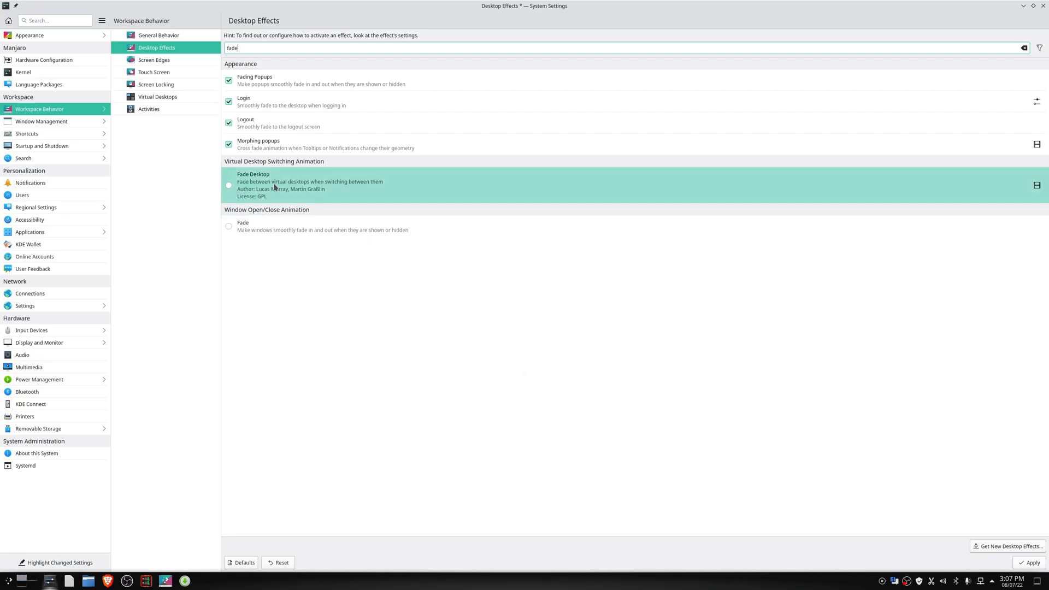
left_click(229, 187)
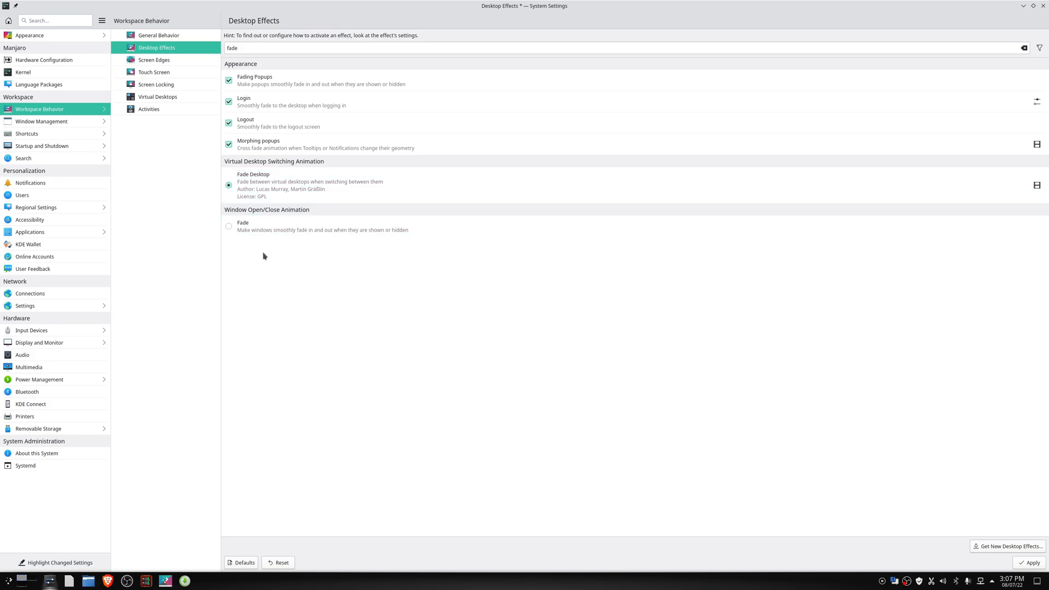
left_click(301, 239)
Search the effects for "dim", enable Dim Screen for Administrator Mode, and apply the desktop effect changes
left_click_drag(489, 38, 166, 49)
key("BackSpace")
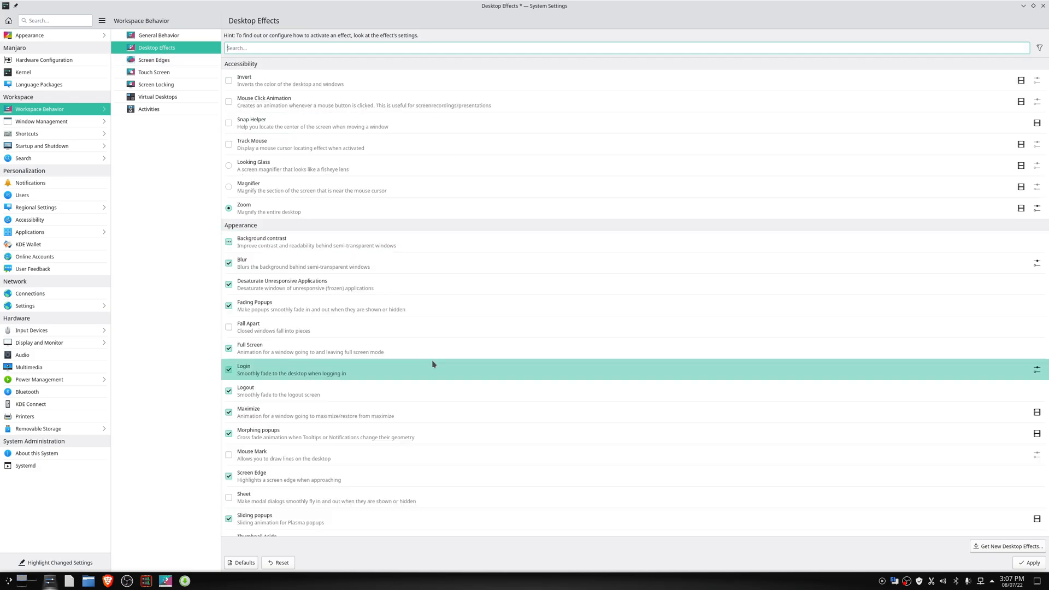
type("dim")
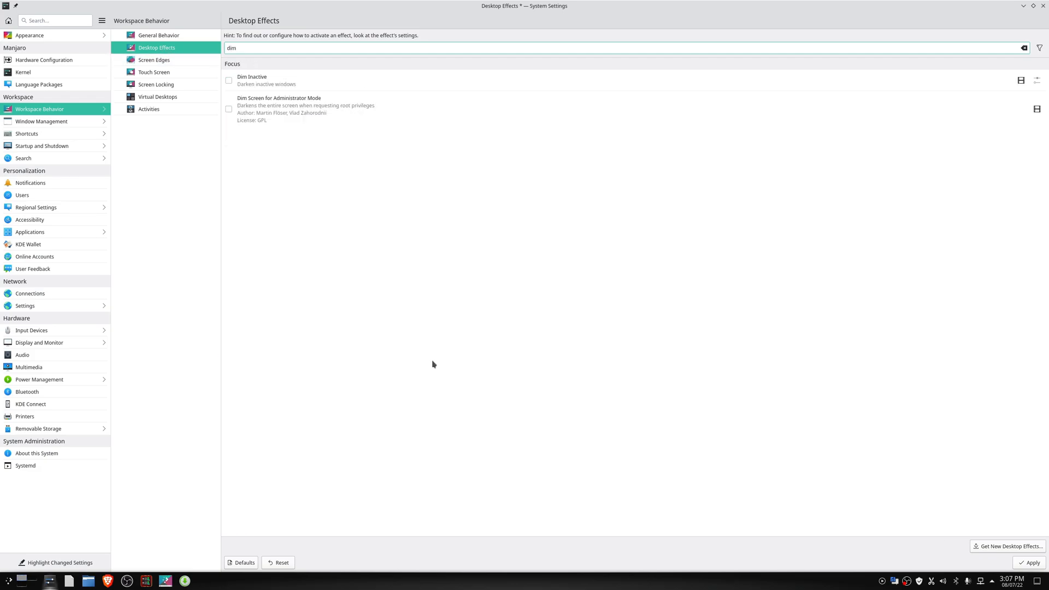
left_click(230, 110)
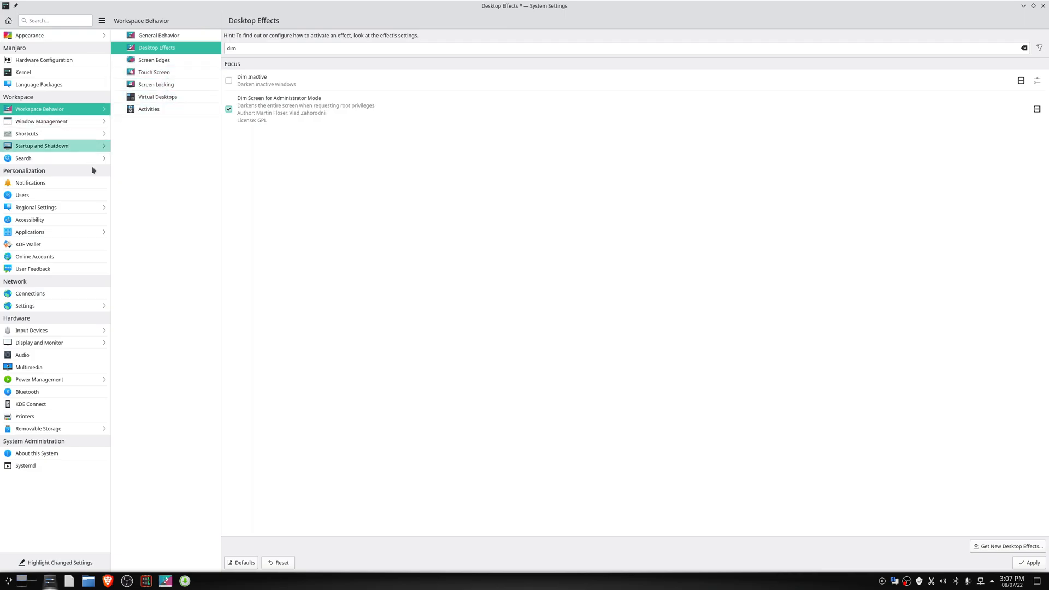
mouse_move(59, 126)
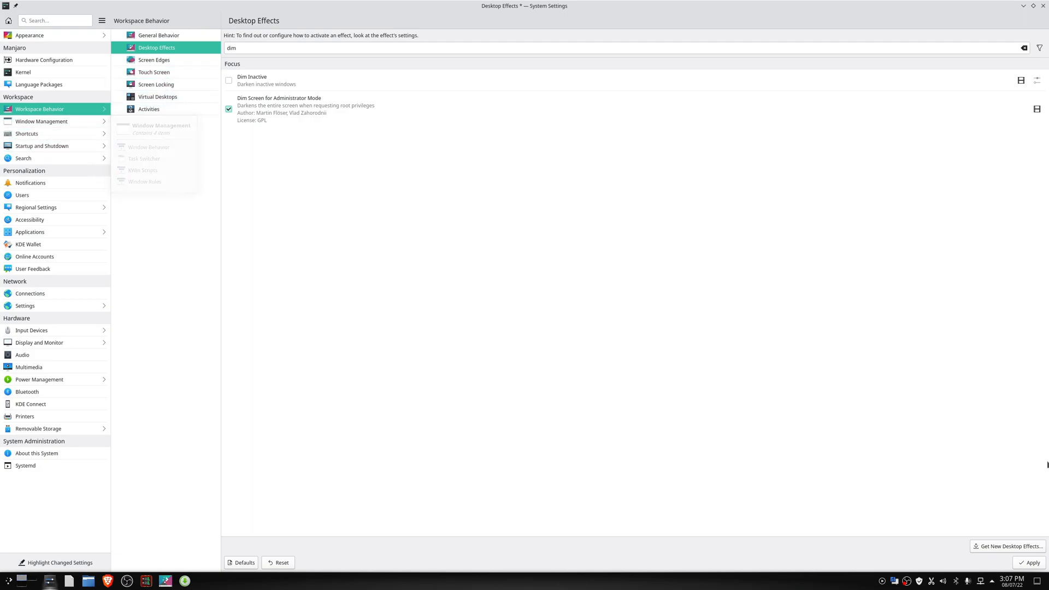
left_click(1028, 564)
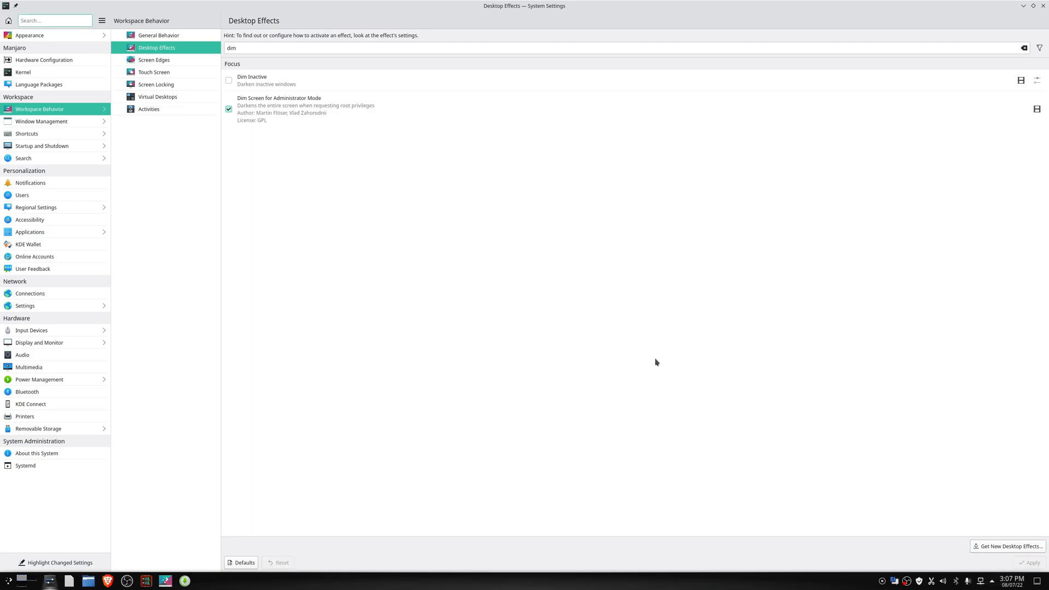
left_click(1024, 48)
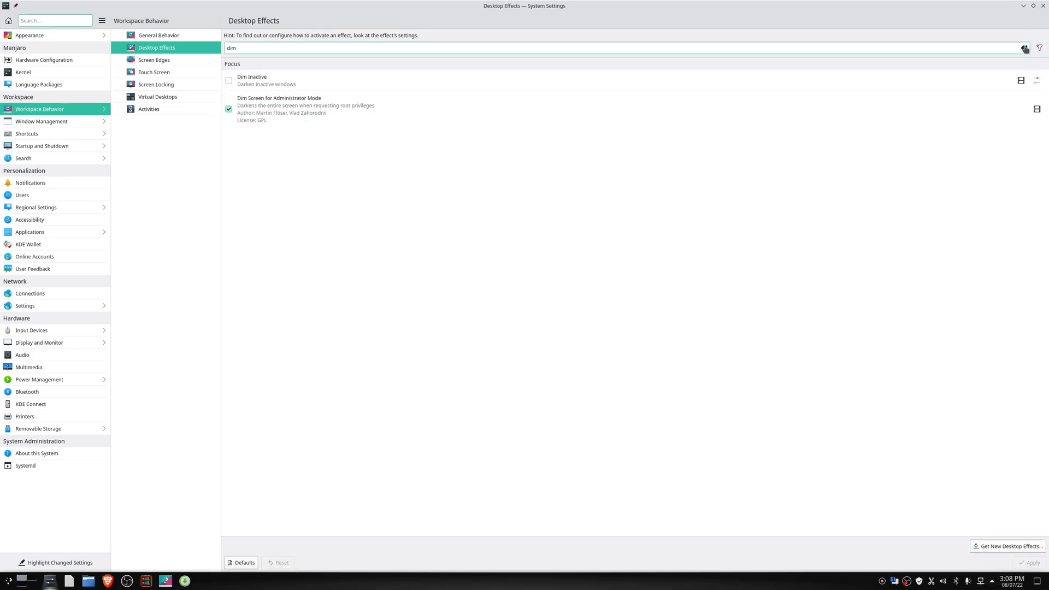
Open the Task Switcher settings under Window Management and preview the Breeze visualization
left_click(76, 122)
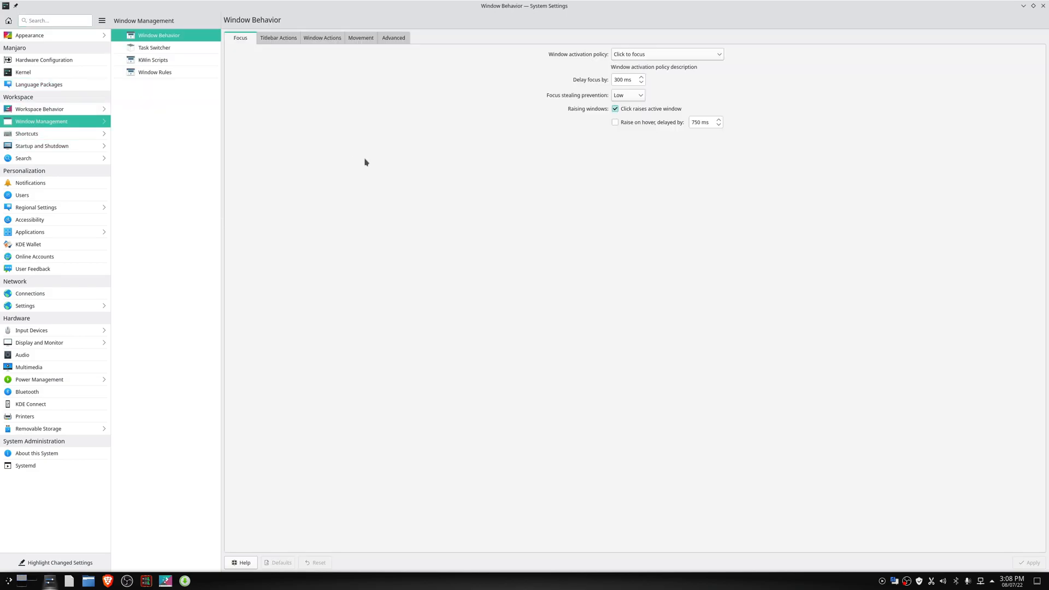
left_click(160, 49)
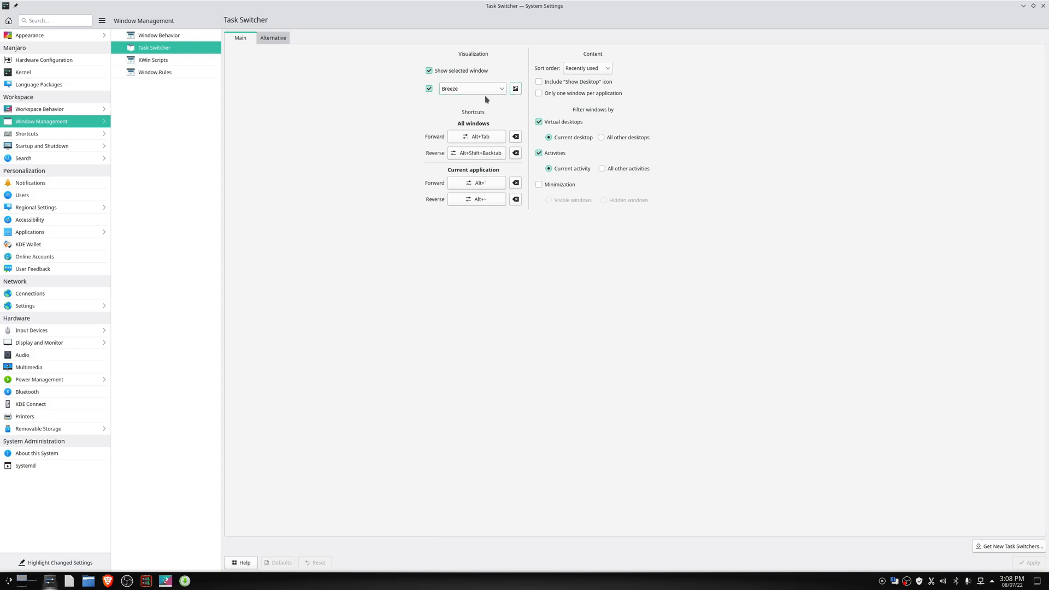
left_click(515, 88)
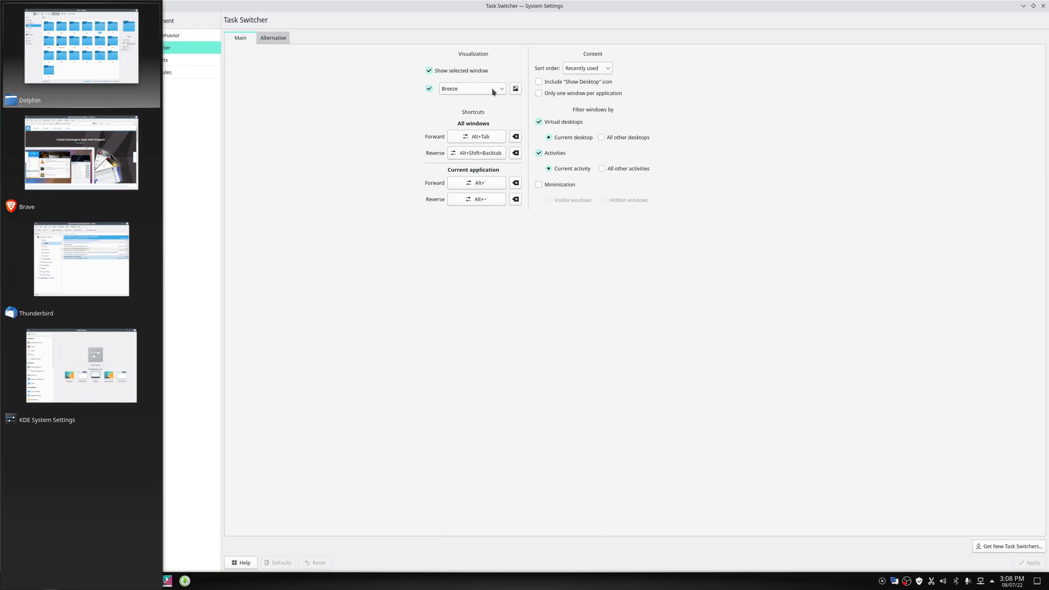
Set the main task switcher visualization to Large Icons, preview it, and apply the change
left_click(502, 89)
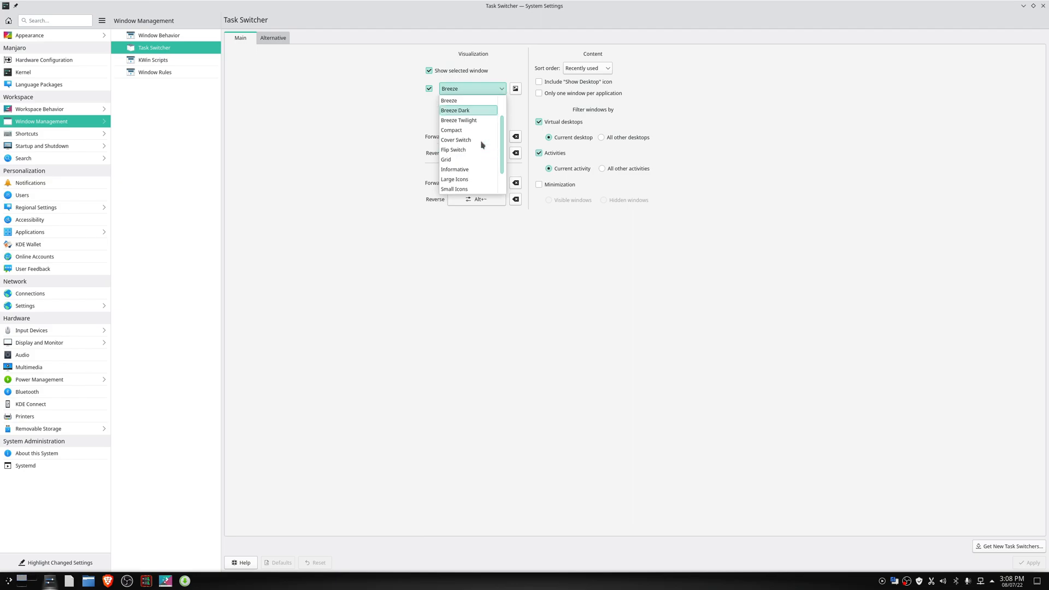
scroll(482, 145, "down", 1)
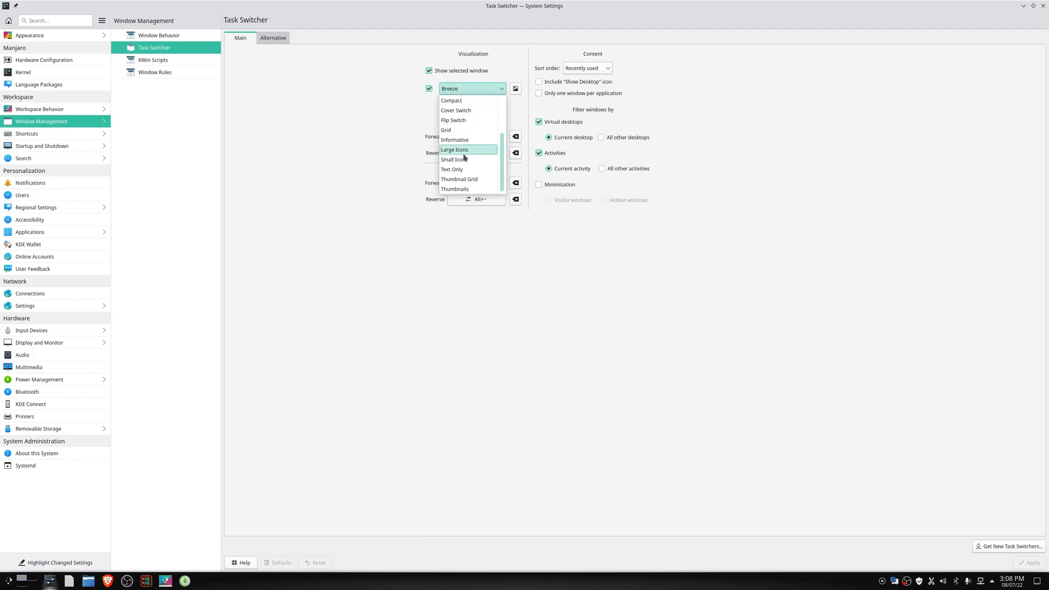
left_click(471, 151)
left_click(516, 88)
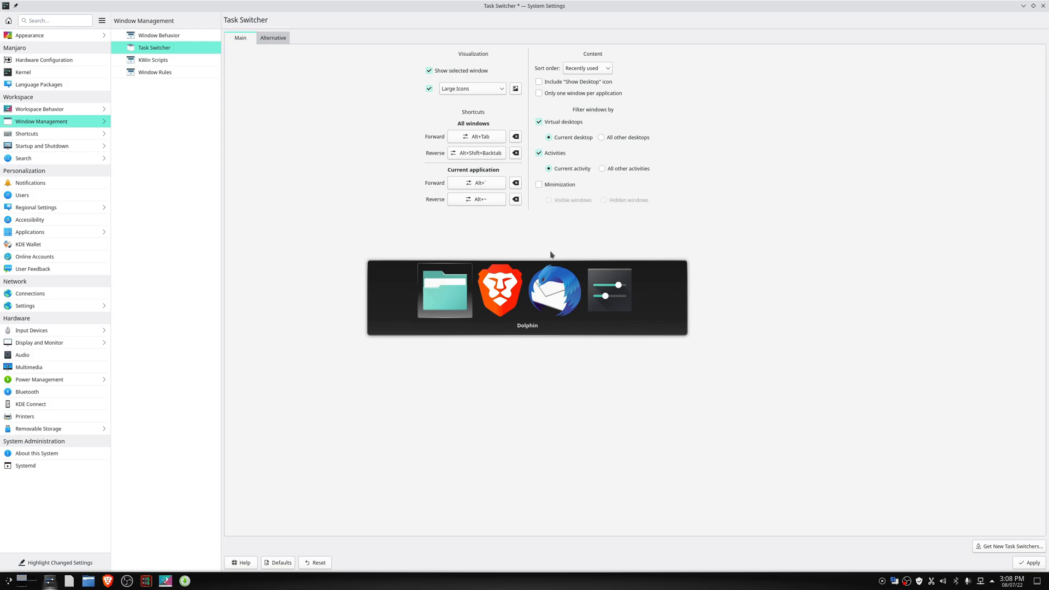
left_click(696, 233)
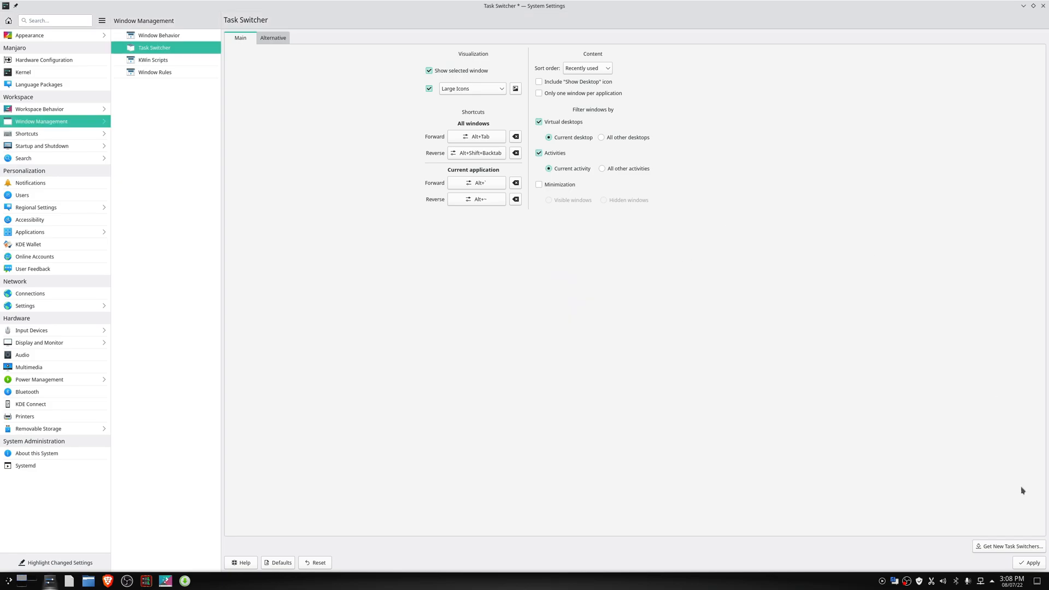
left_click(1029, 562)
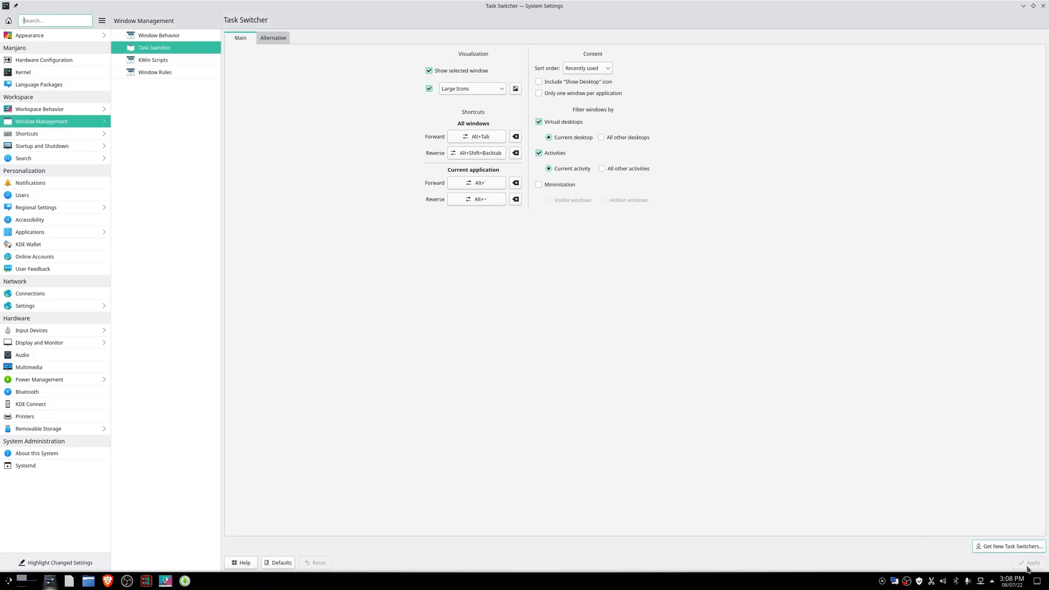
Search the downloadable KWin scripts for "latte" and install Latte Window Colors and Latte Activate Launcher Menu
left_click(162, 60)
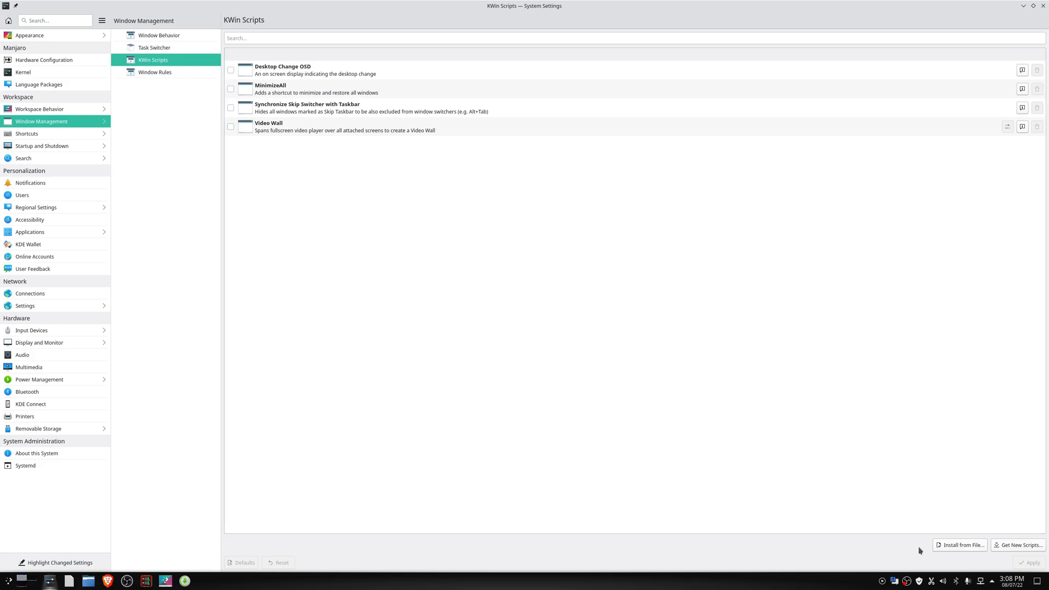
left_click(1020, 550)
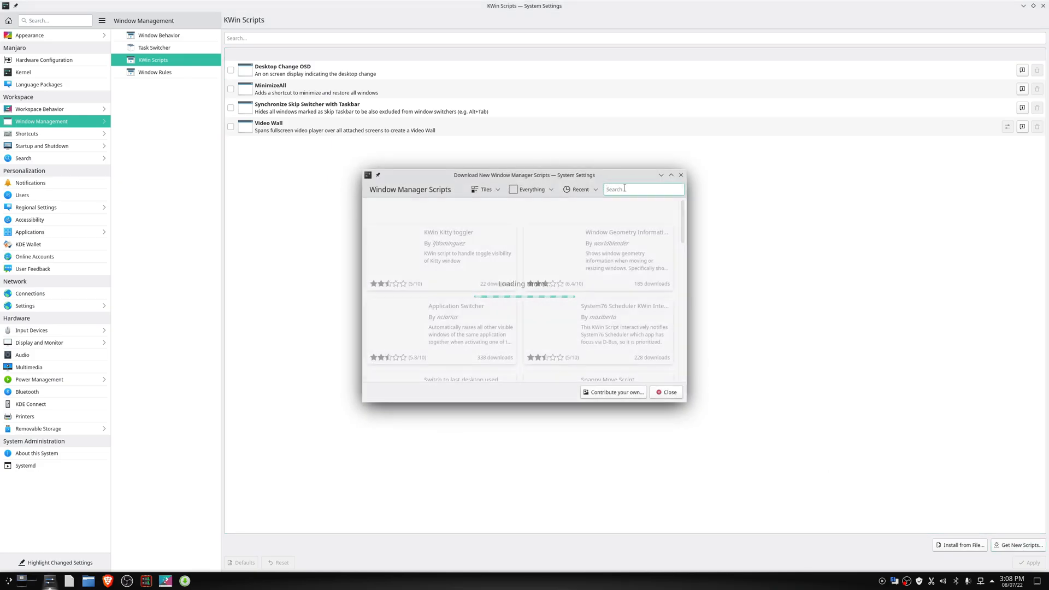
type("latte")
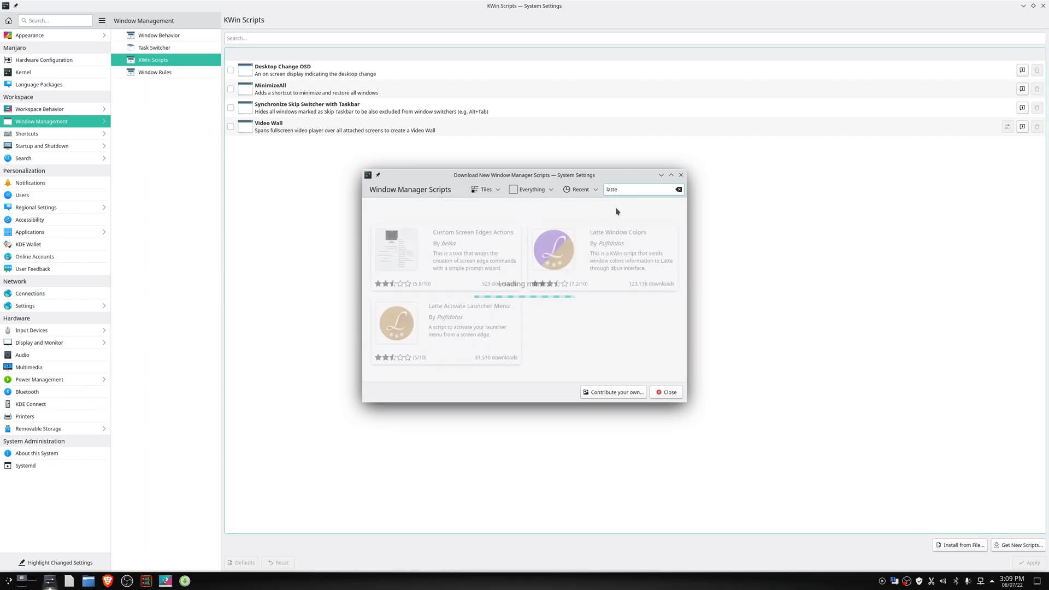
mouse_move(556, 272)
mouse_move(507, 318)
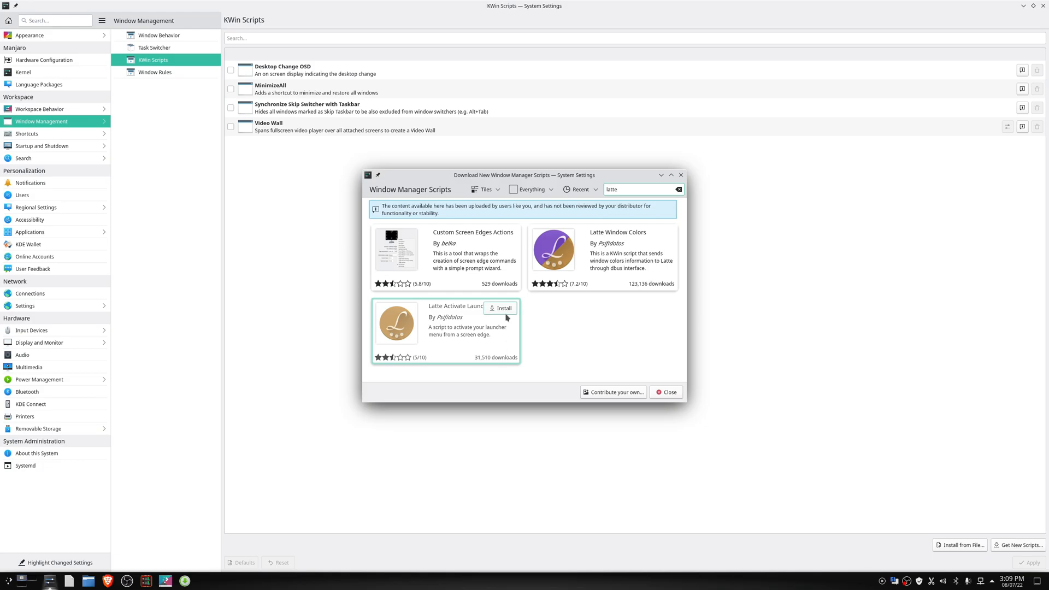
left_click(664, 235)
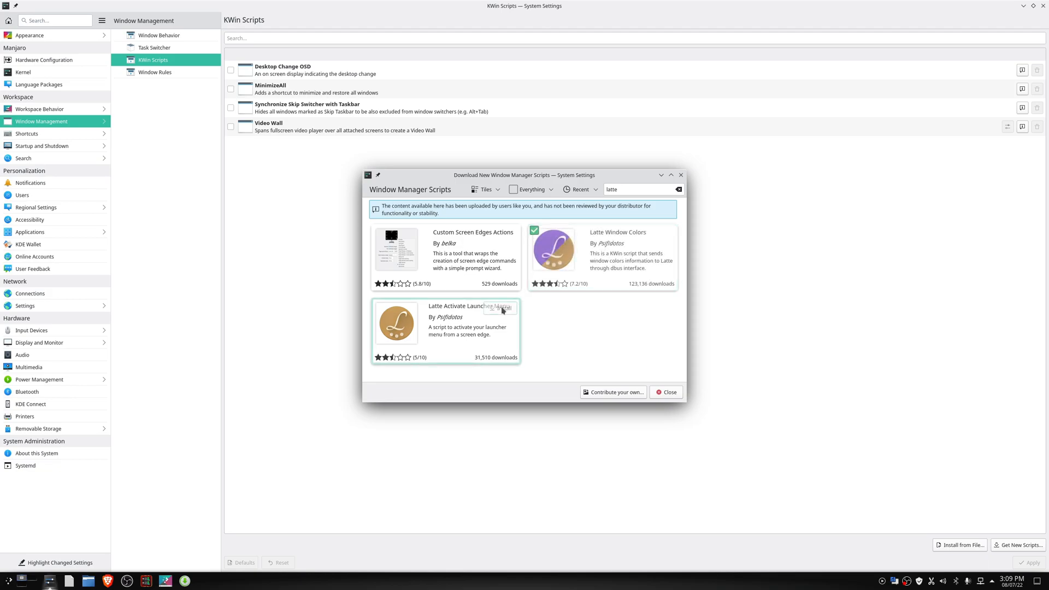
left_click(502, 309)
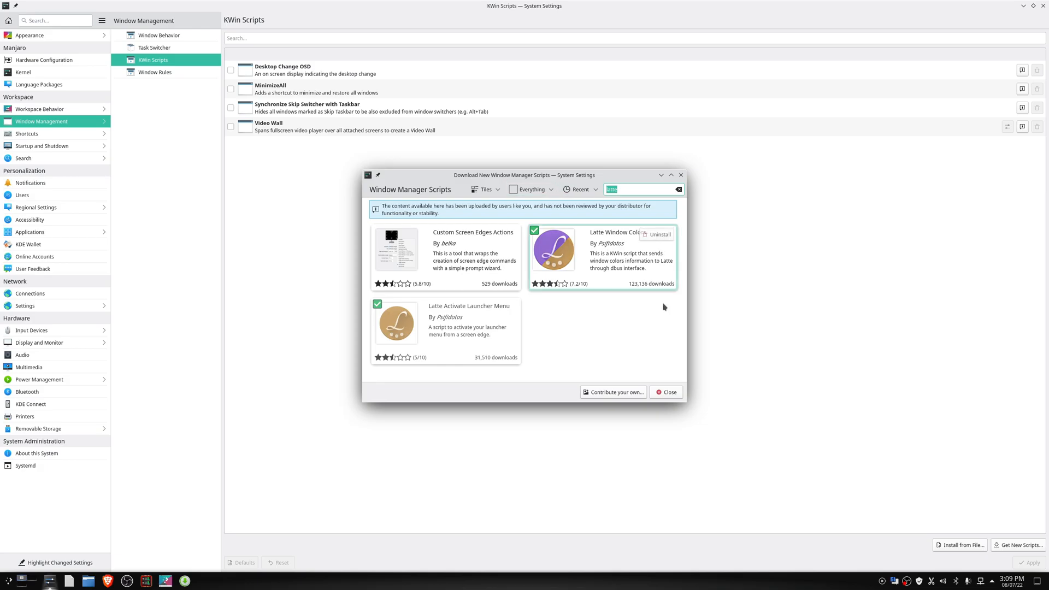
Search the downloadable scripts for "force" and install Force Blur using forceblur-0.6.1.kwinscript
type("force")
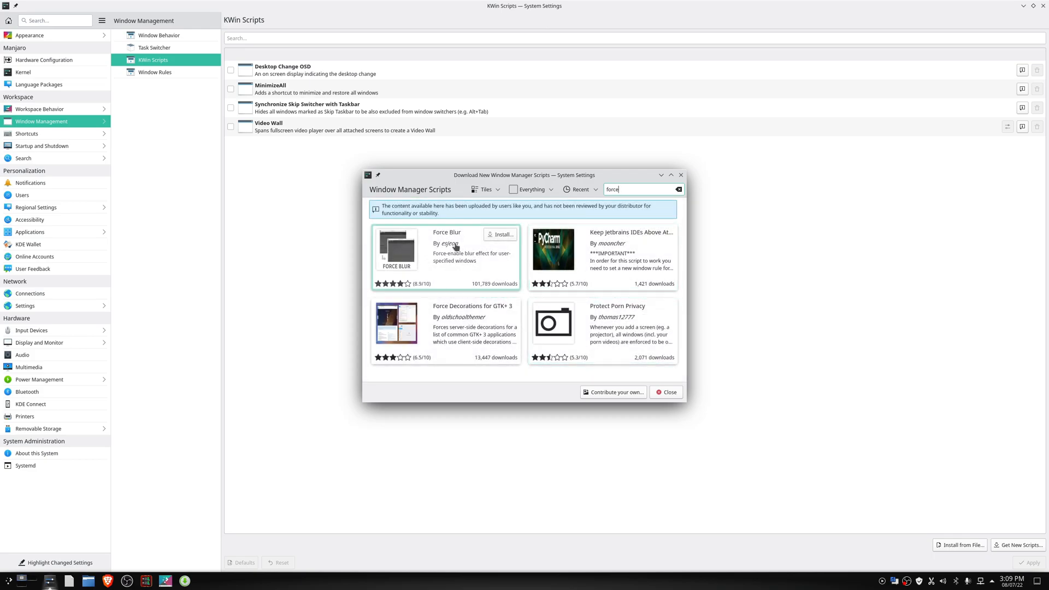
left_click(500, 234)
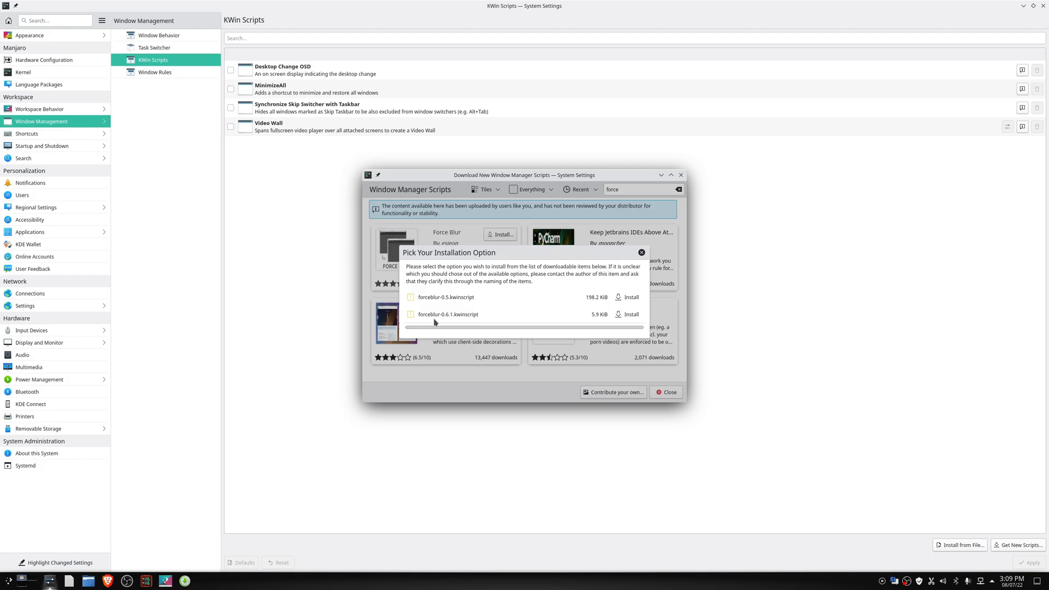
left_click(628, 315)
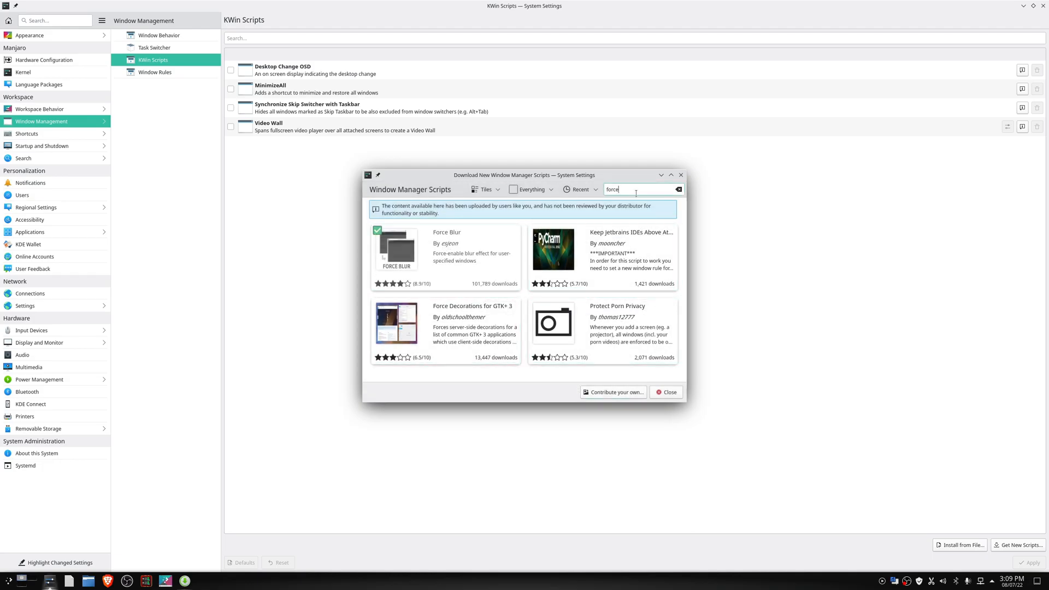
Search the scripts for "macsi", install MACsimize from kwin-macsimize.tar.gz, and close the download window
key("BackSpace")
key("BackSpace")
type("macsi")
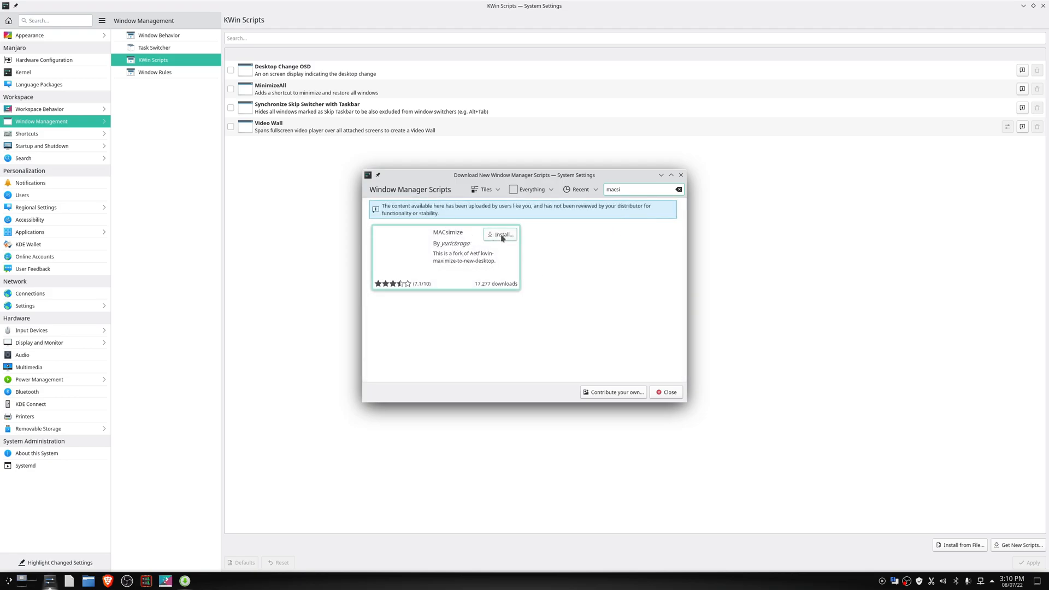
left_click(500, 234)
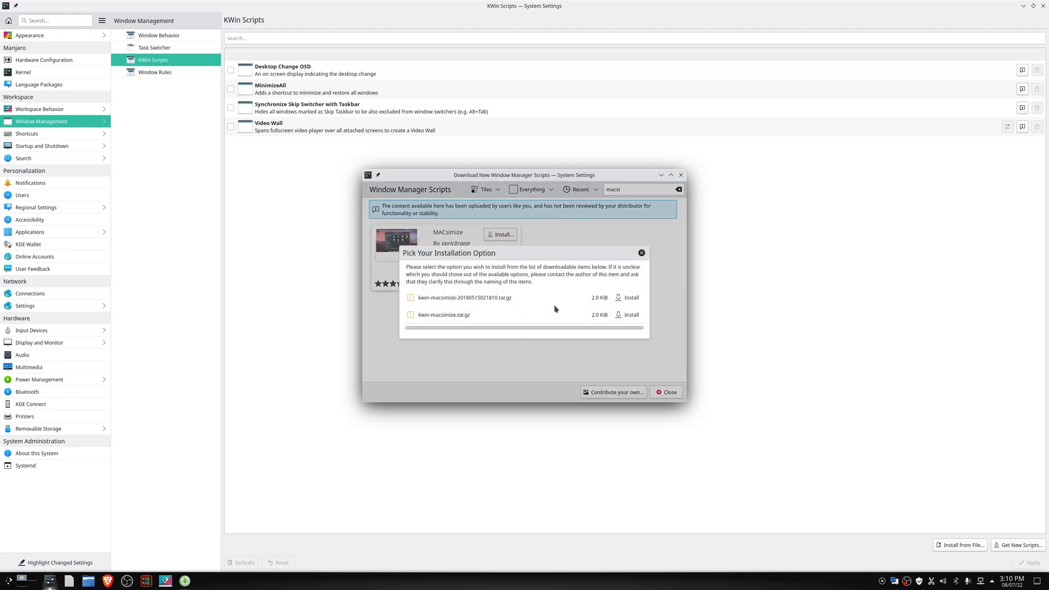
left_click(627, 315)
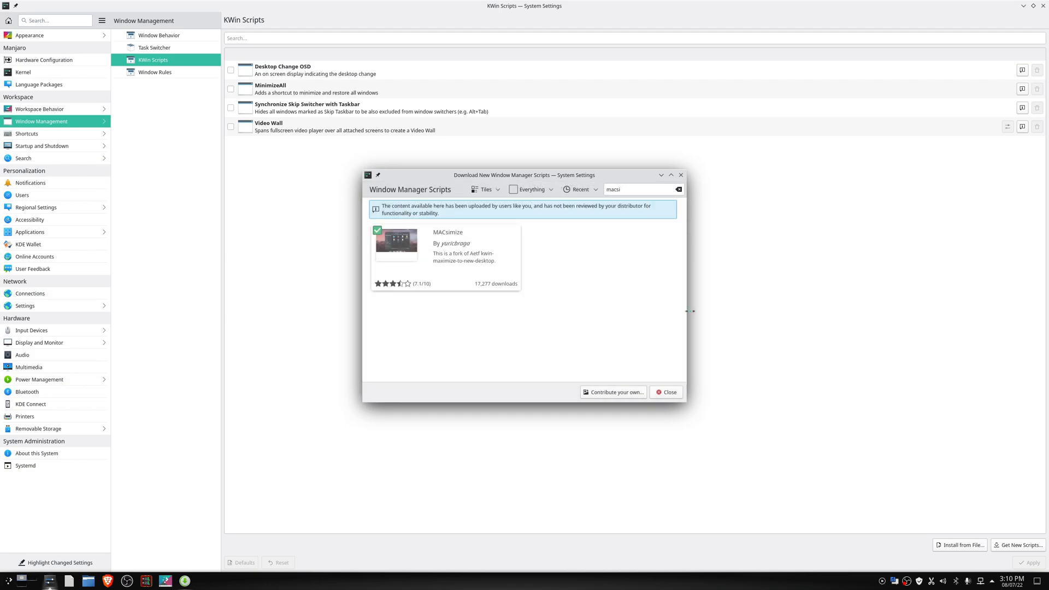
left_click(670, 393)
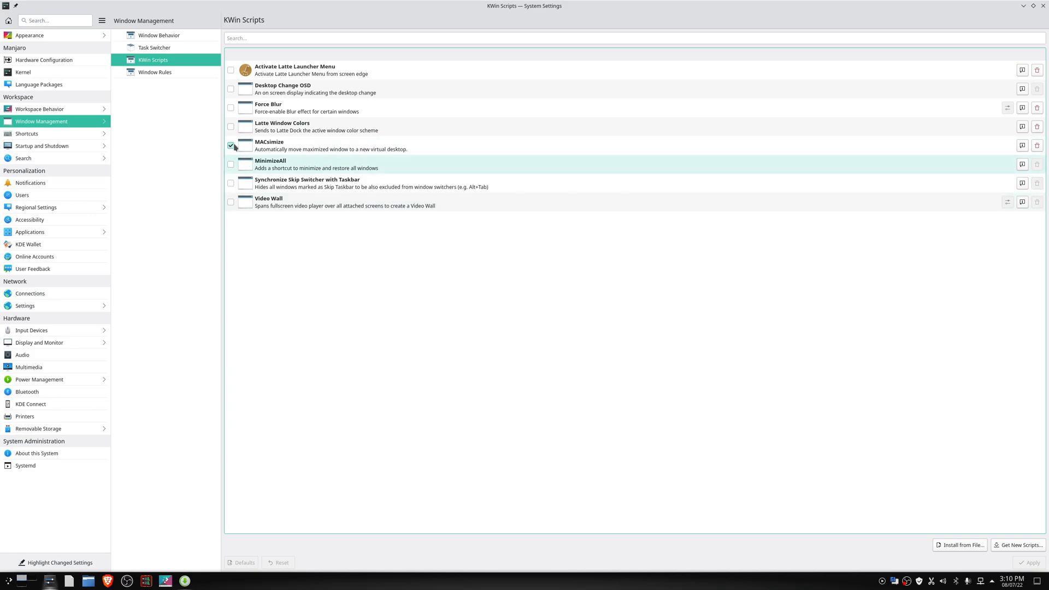
Enable the Activate Latte Launcher Menu, Force Blur, Latte Window Colors and MACsimize scripts, and apply the changes
left_click(231, 71)
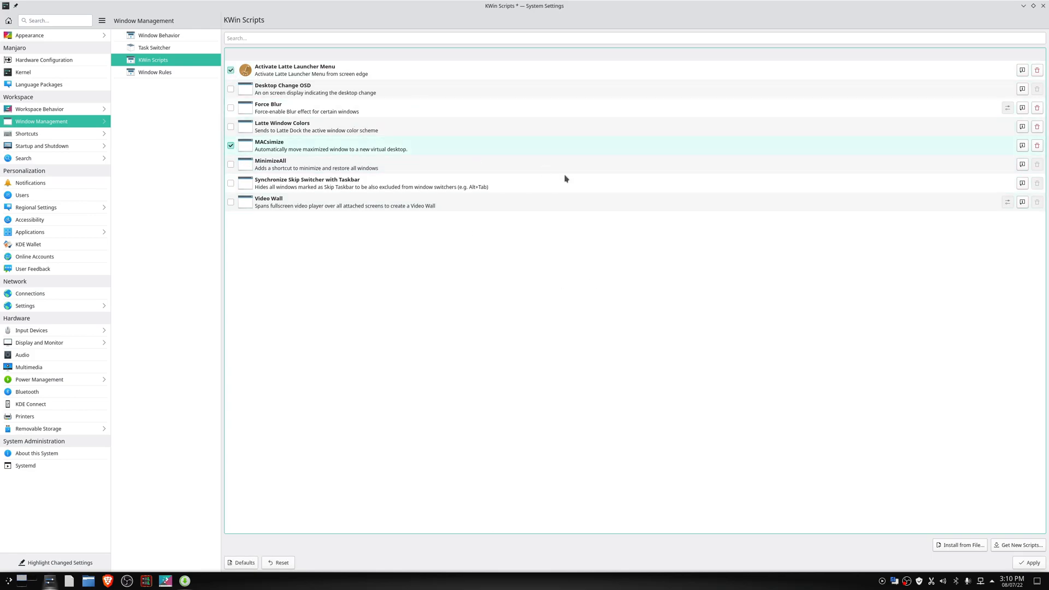
left_click(232, 110)
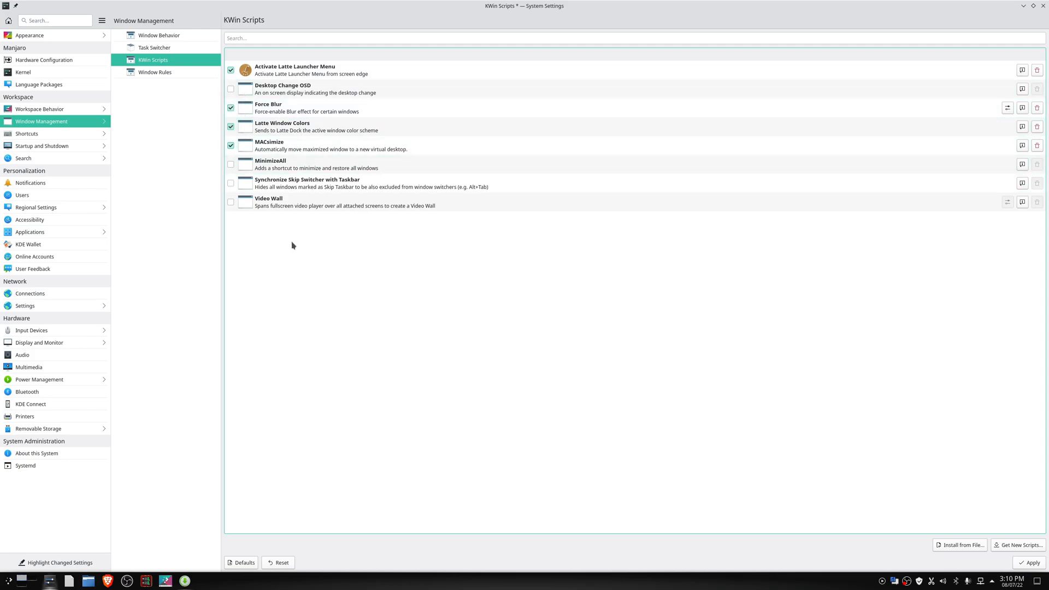
left_click(1032, 564)
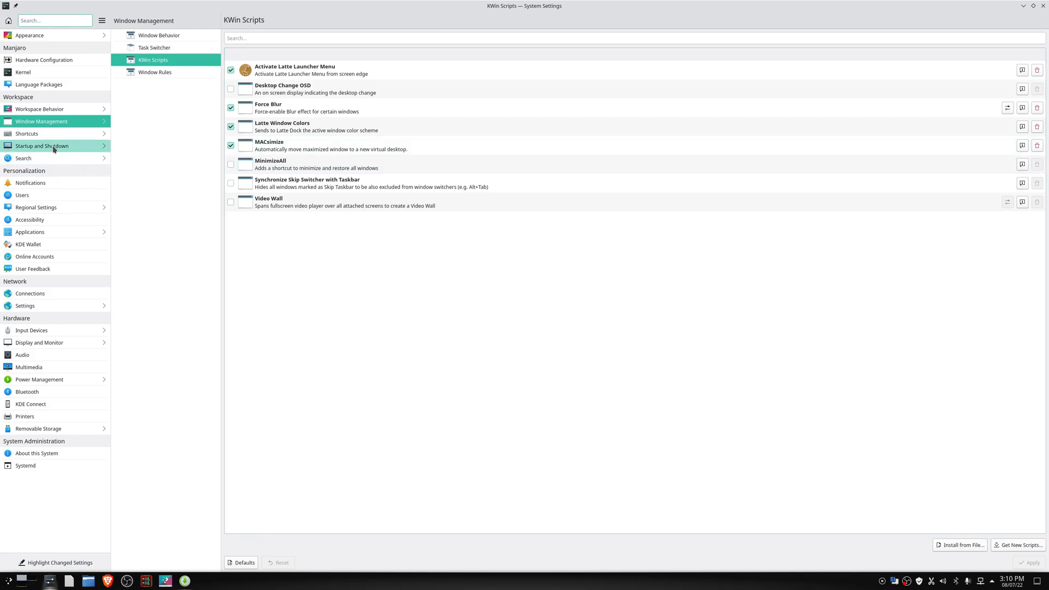
Open the Autostart settings and search the application chooser for "latte", closing the chooser without adding anything
mouse_move(54, 149)
left_click(136, 152)
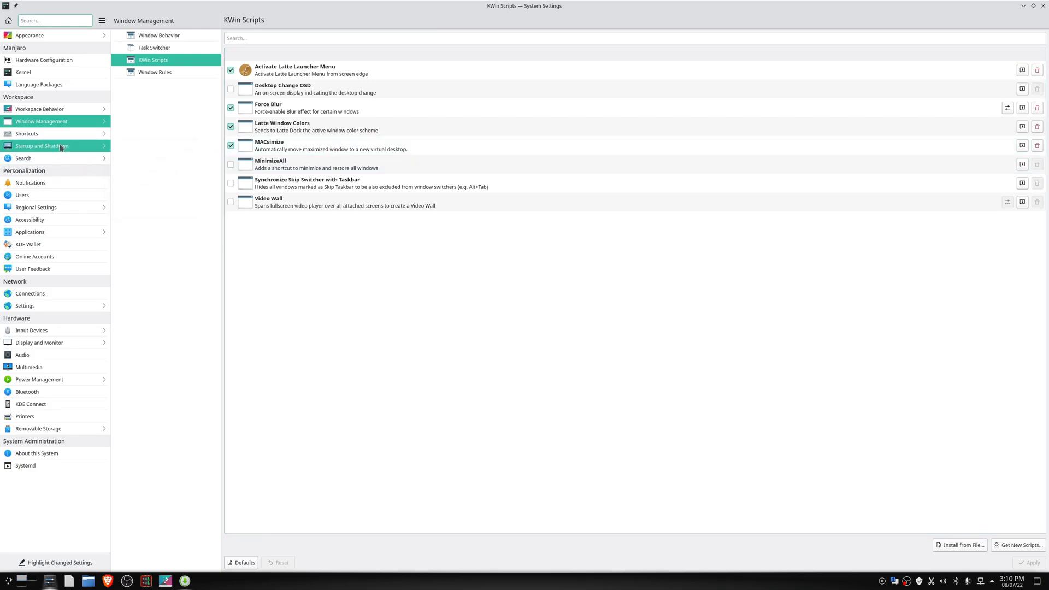
left_click(156, 50)
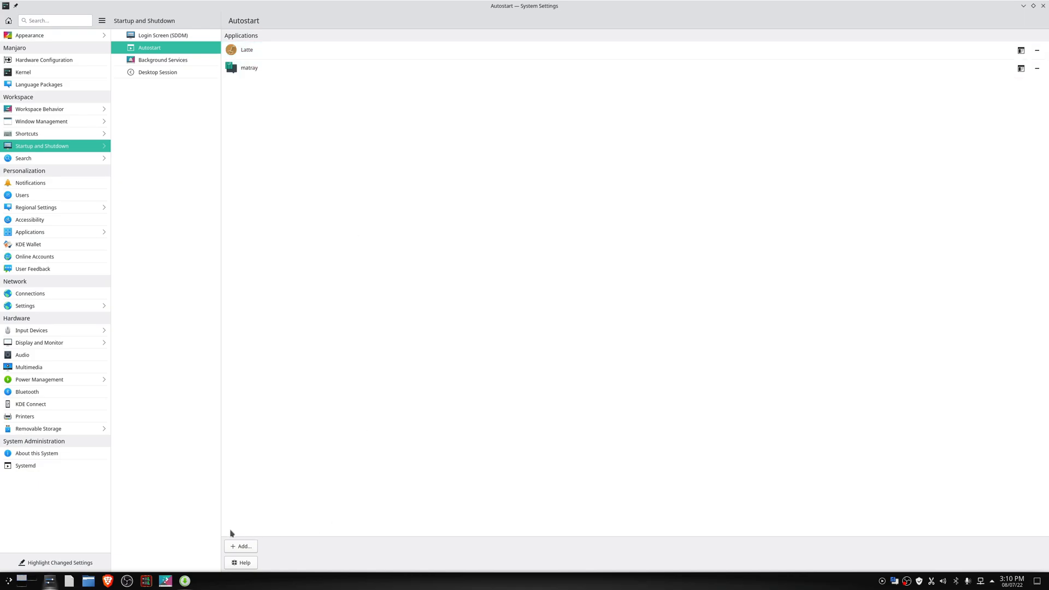
left_click(244, 546)
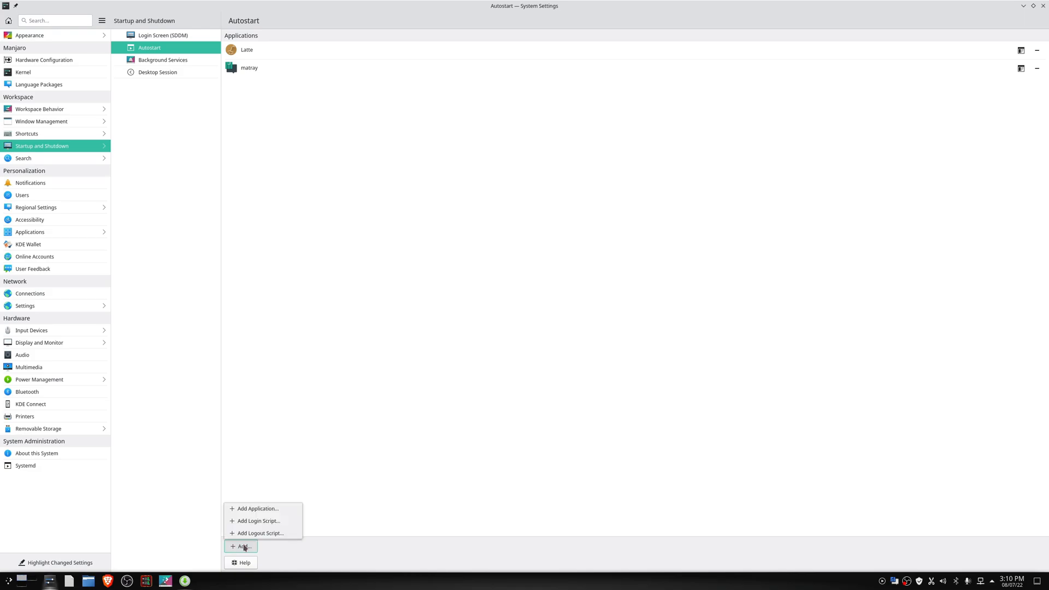
left_click(256, 509)
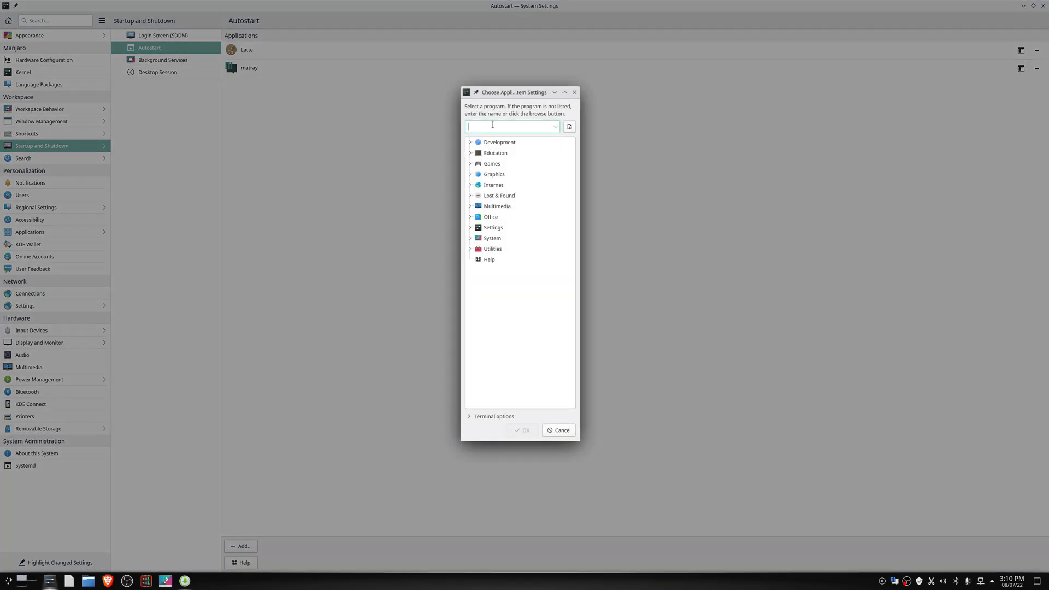
type("latte")
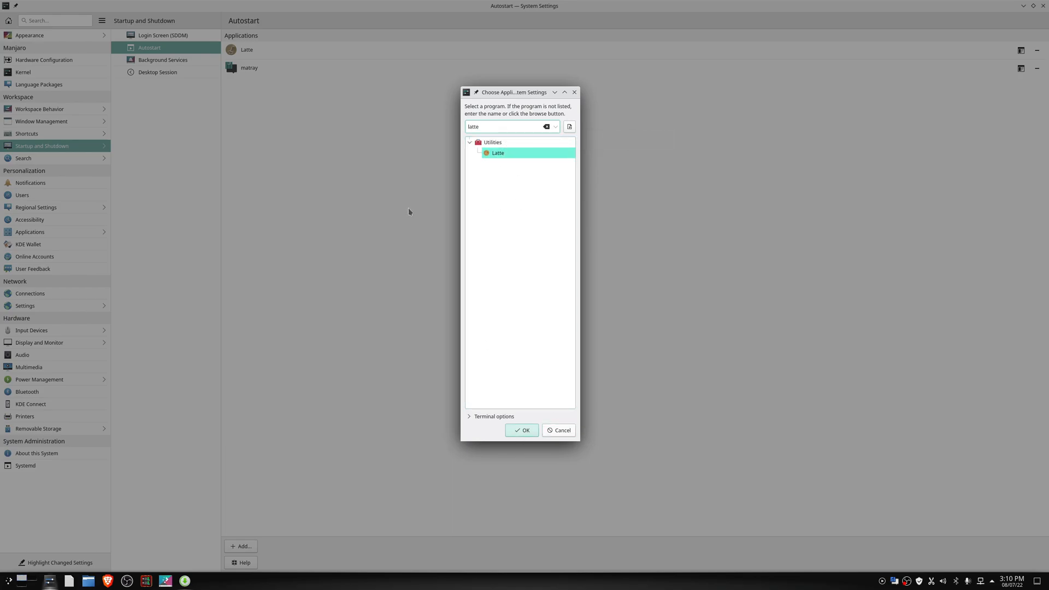
left_click(560, 430)
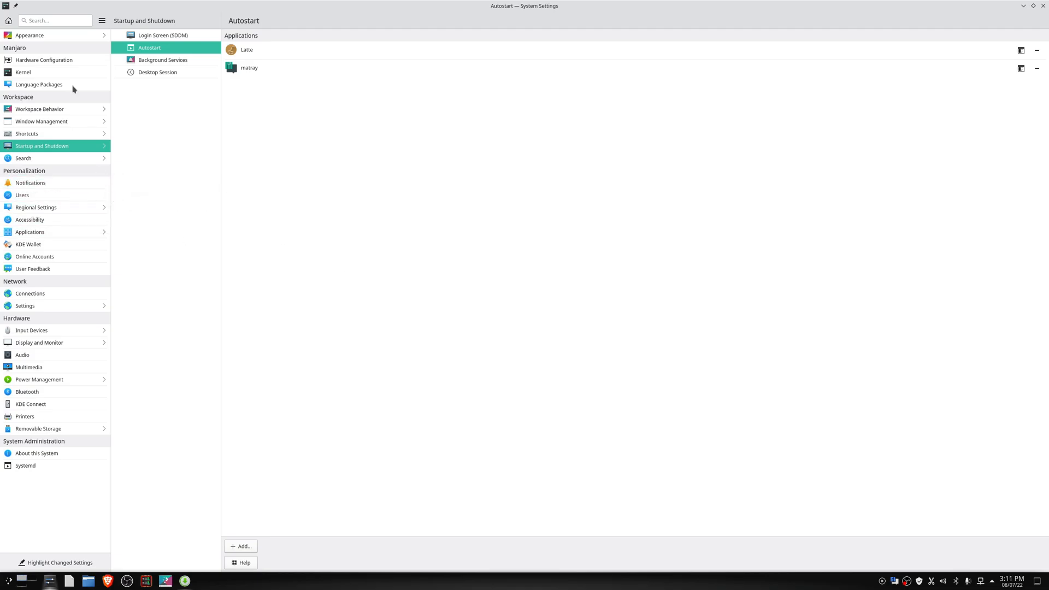
Open the downloadable global themes from the Appearance settings and search them for "montere"
left_click(71, 37)
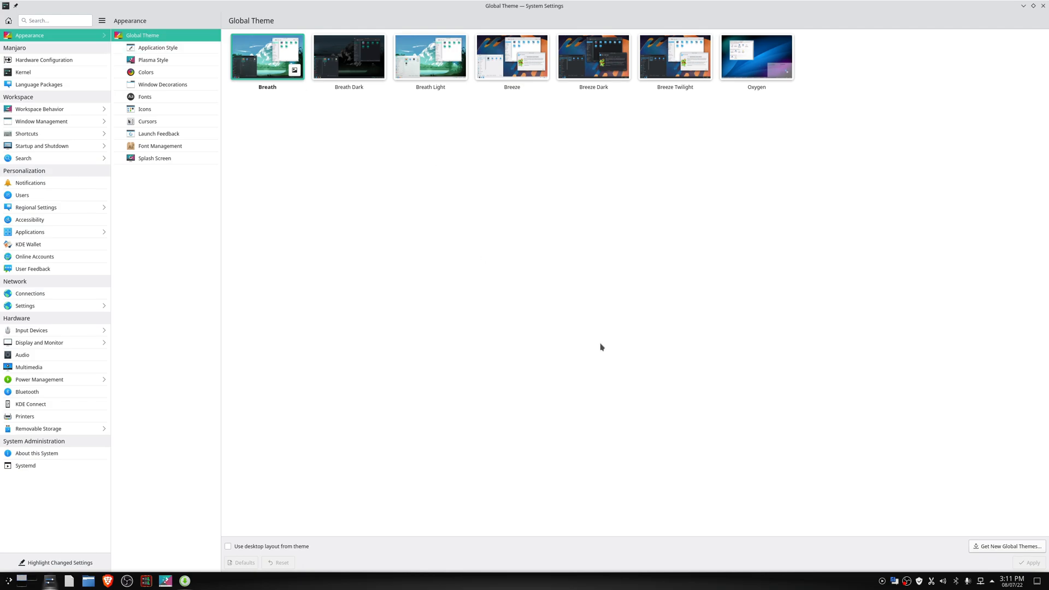
left_click(1007, 546)
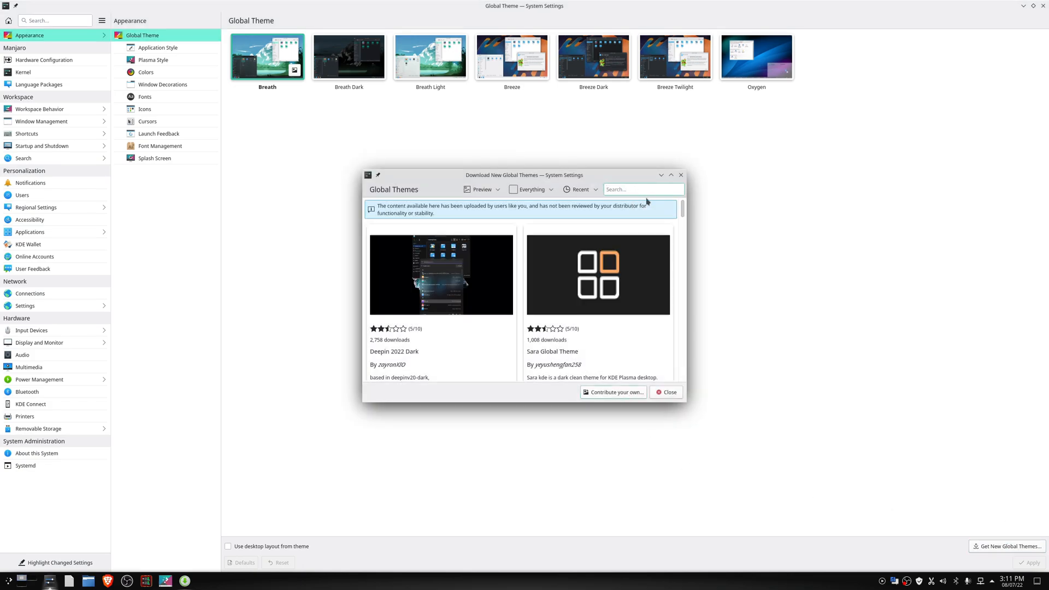
type("mont")
key("BackSpace")
type("ntere")
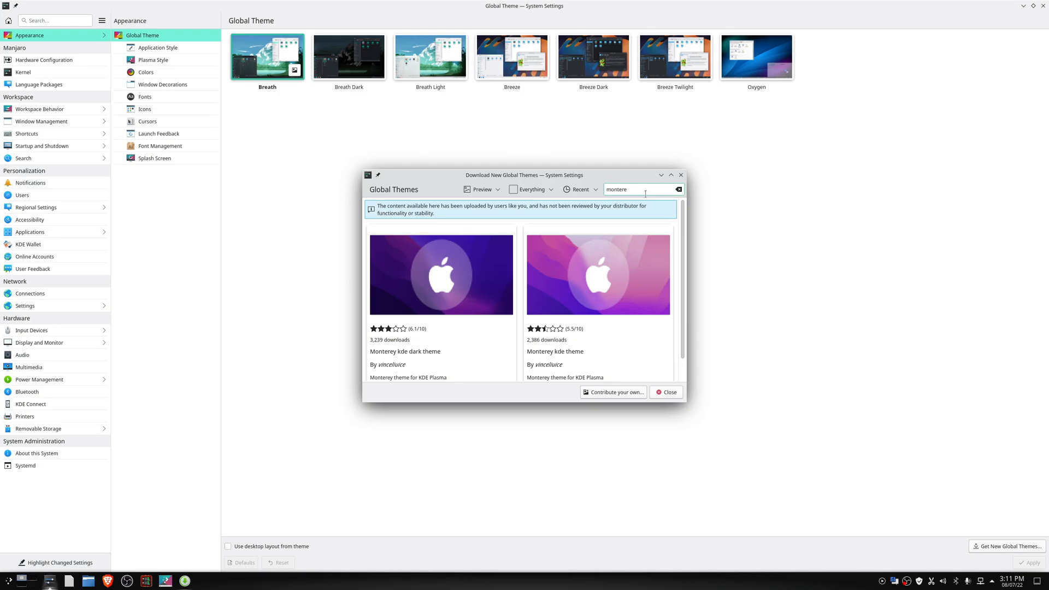
scroll(577, 302, "down", 1)
scroll(528, 281, "up", 1)
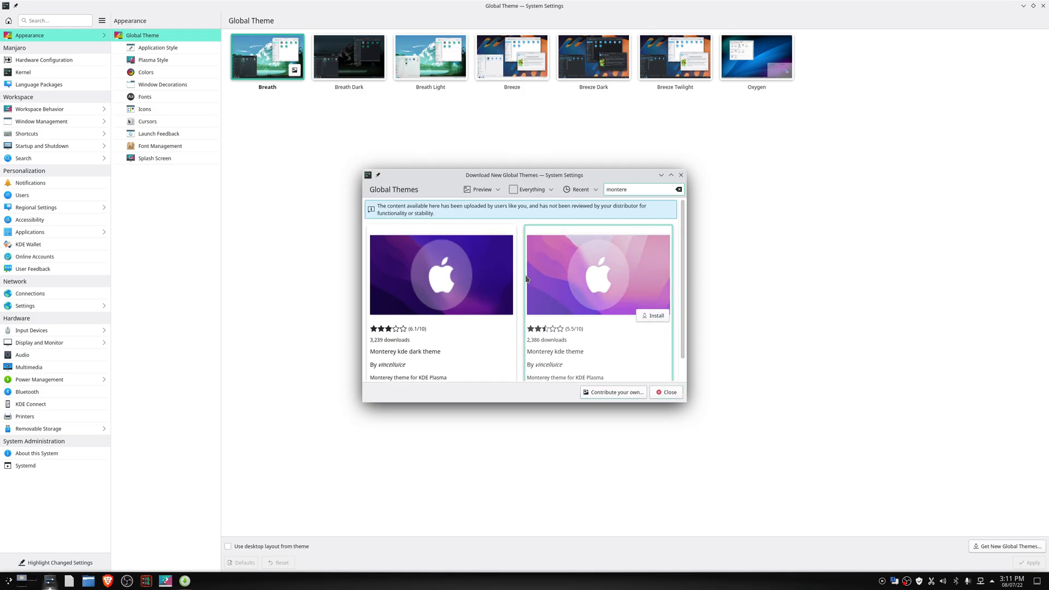
Install the Monterey kde dark theme and Monterey kde theme, authenticating with the account password, and close the download window
left_click(497, 317)
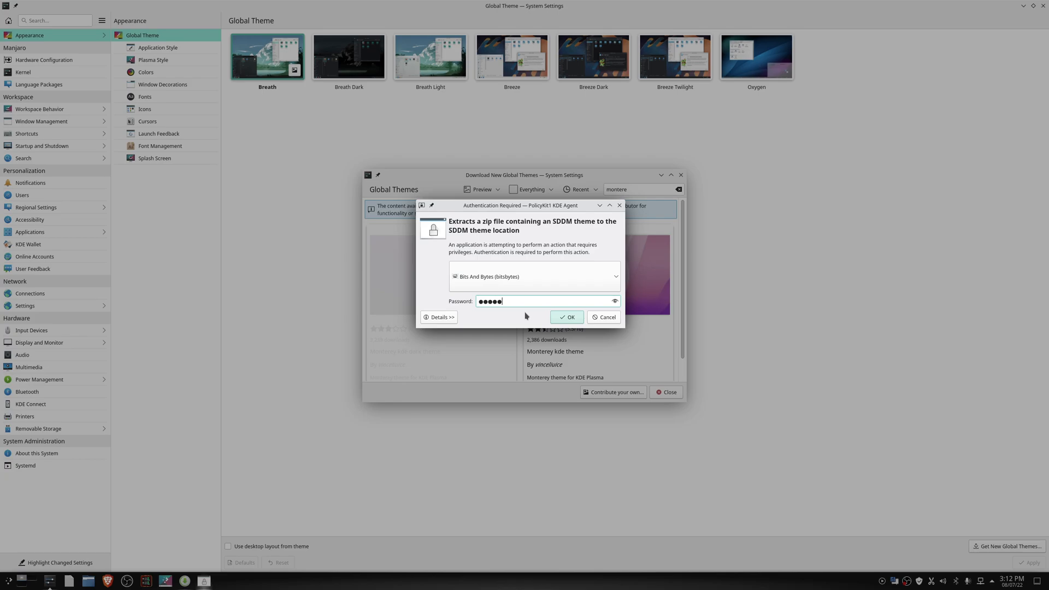
left_click(566, 318)
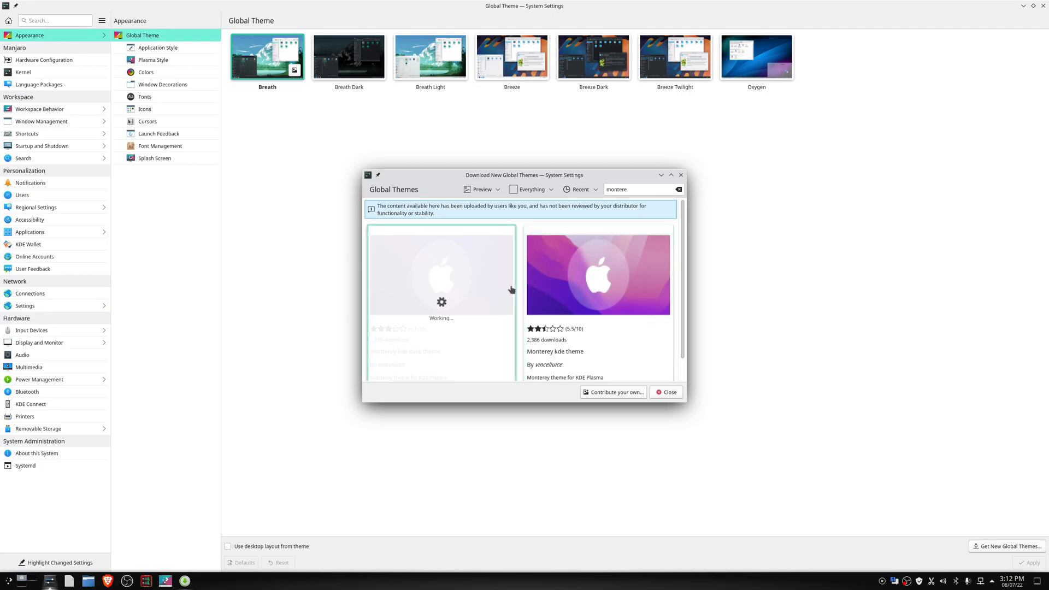
scroll(601, 328, "down", 1)
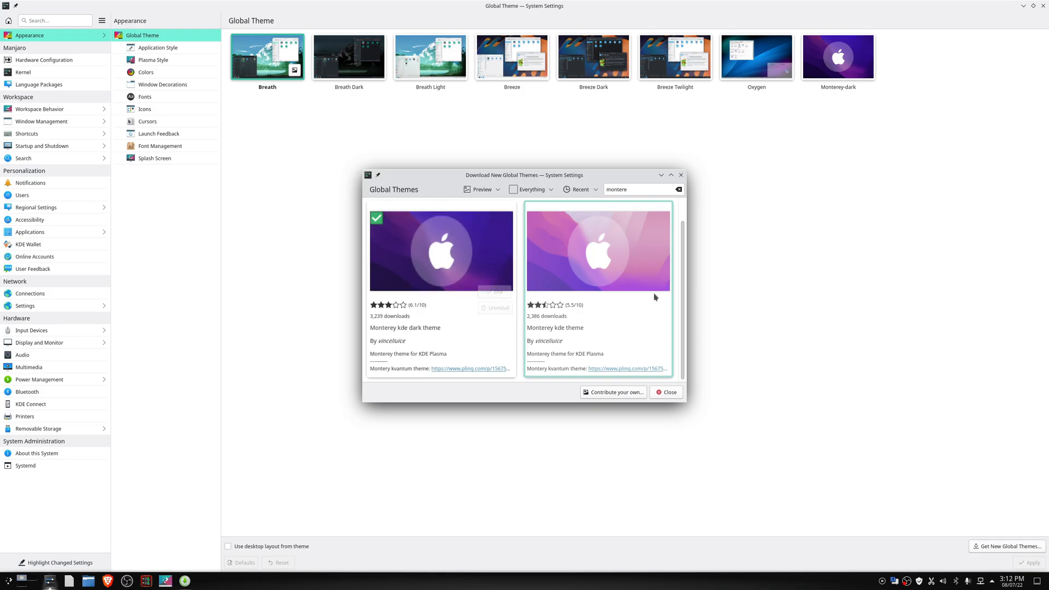
left_click(656, 297)
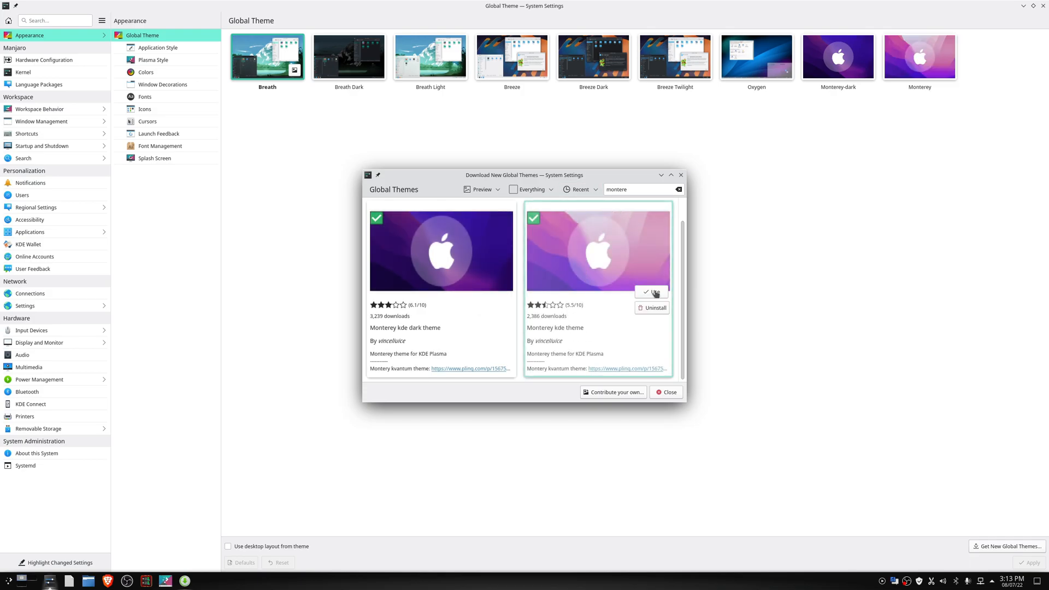
left_click(667, 392)
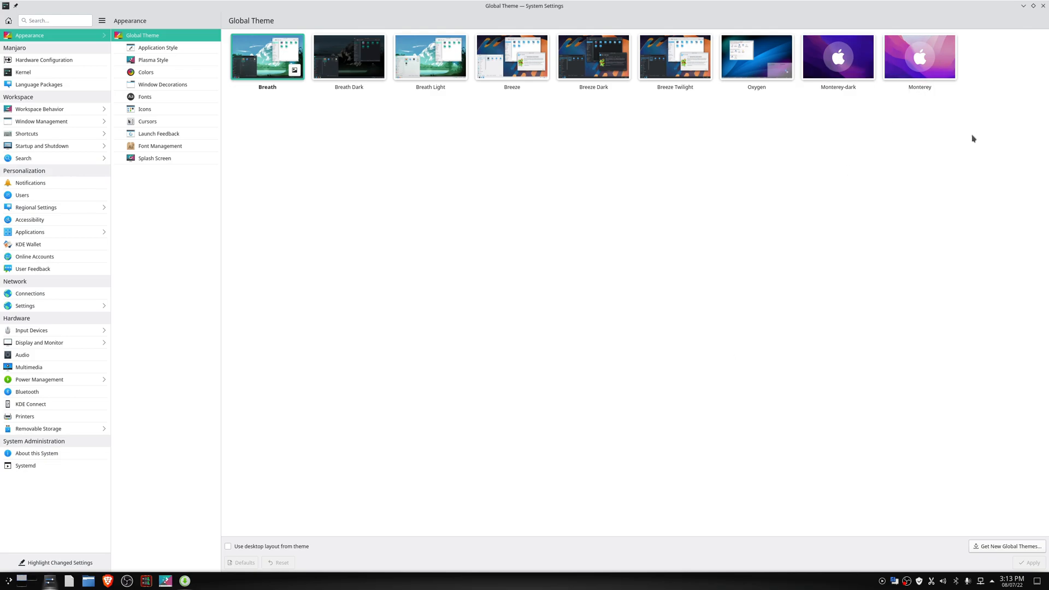
Apply the Monterey global theme and minimize the System Settings and software manager windows
left_click(897, 93)
left_click(1030, 563)
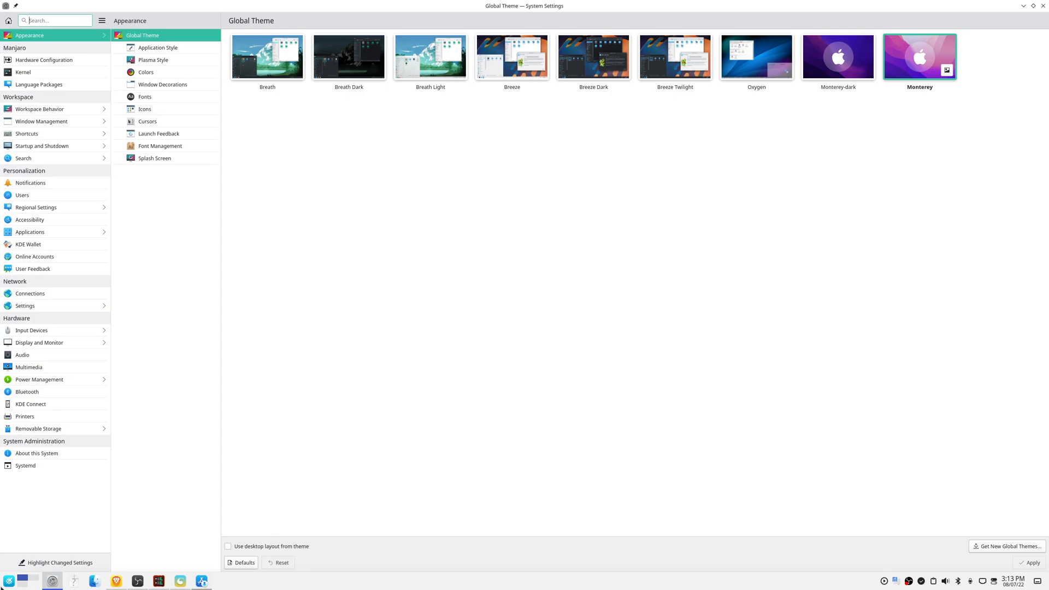
left_click(1023, 6)
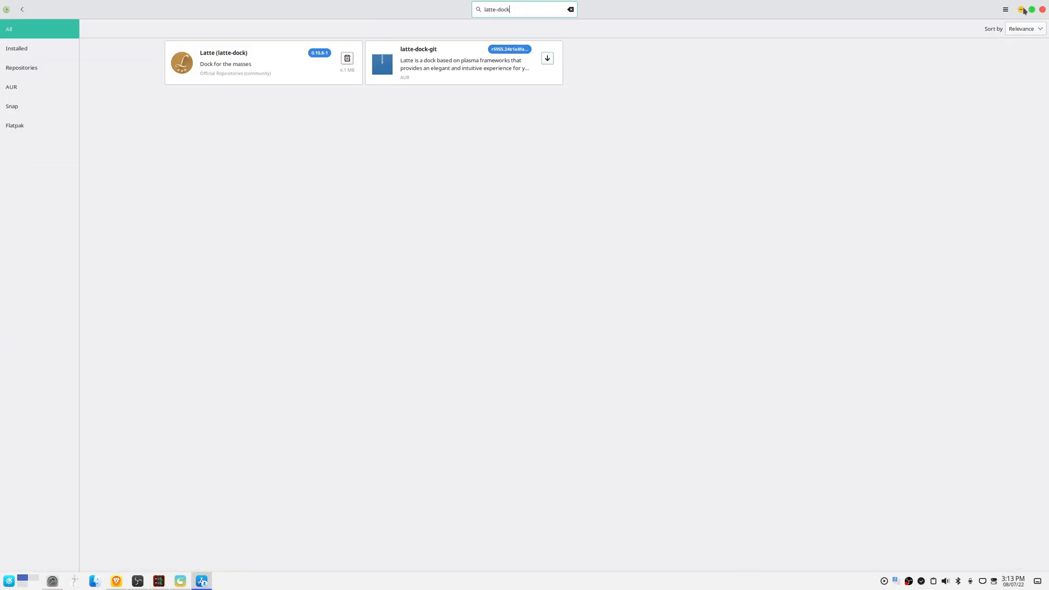
left_click(1021, 9)
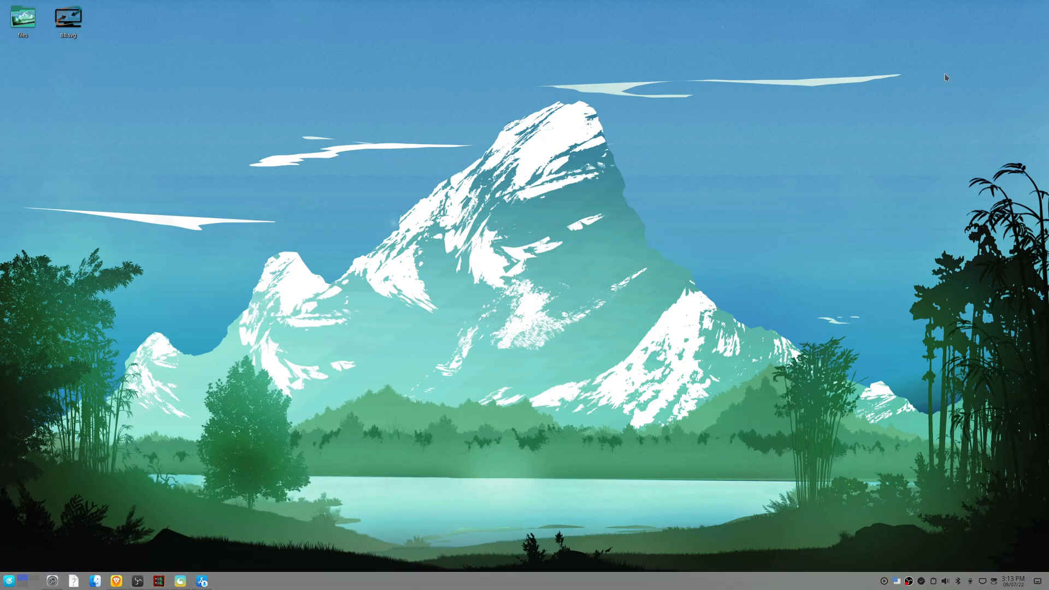
Inspect the newly themed application launcher and the Status and Notifications popup, closing each again
left_click(9, 581)
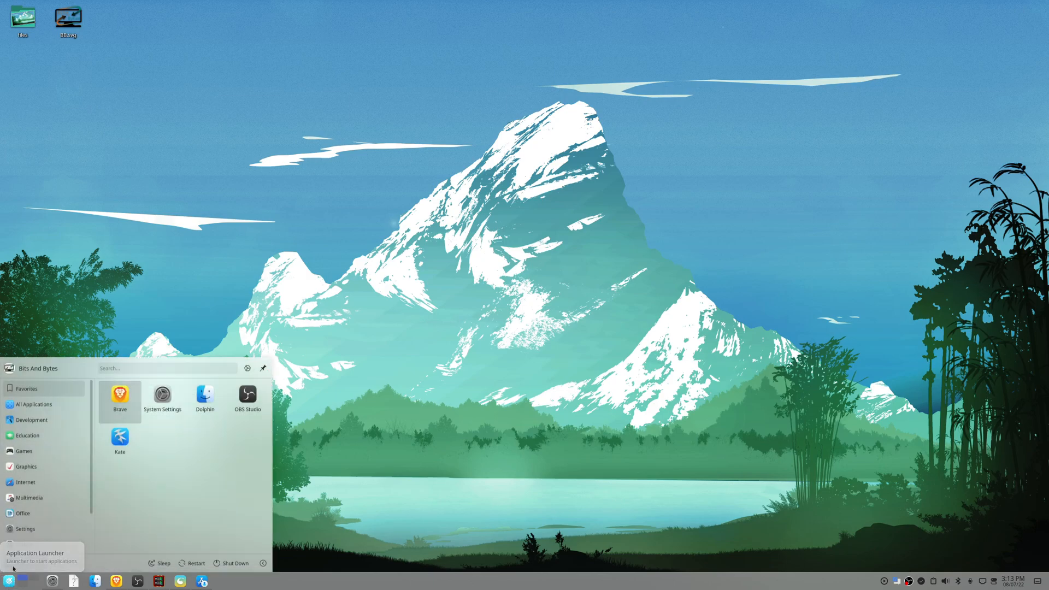
left_click(990, 551)
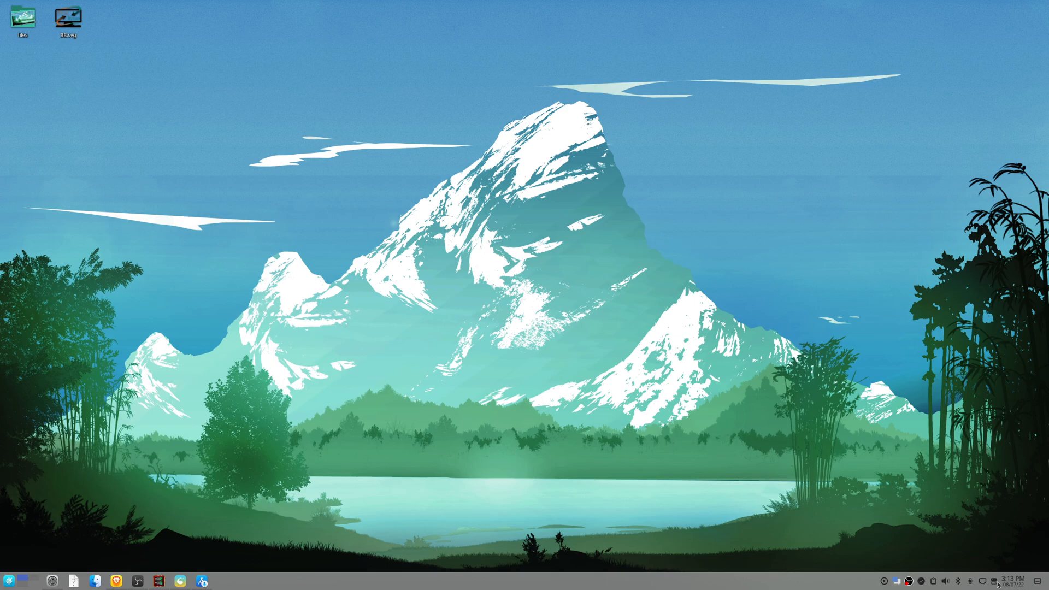
left_click(997, 583)
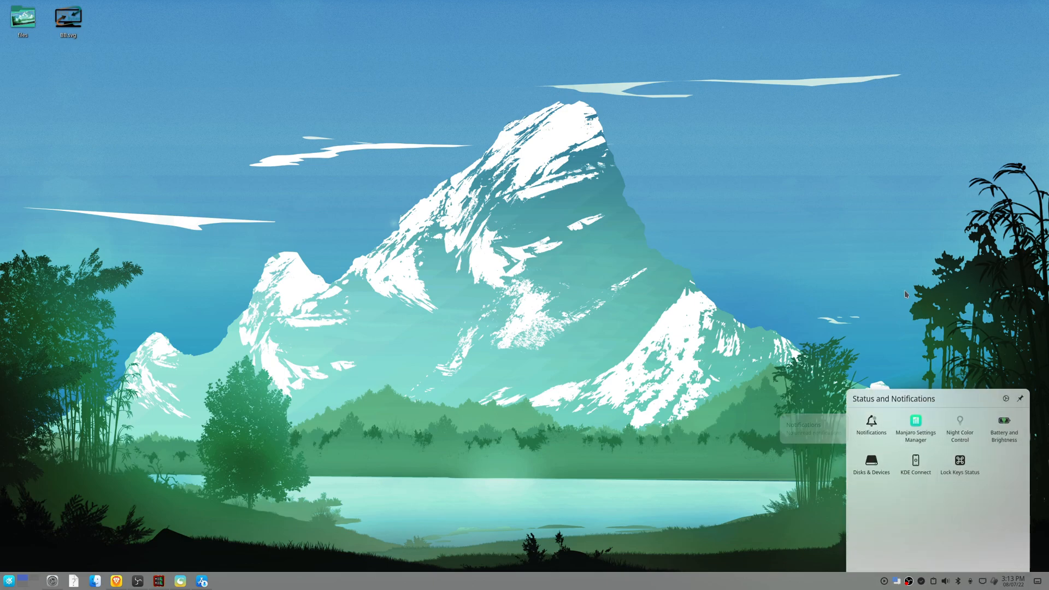
left_click(646, 352)
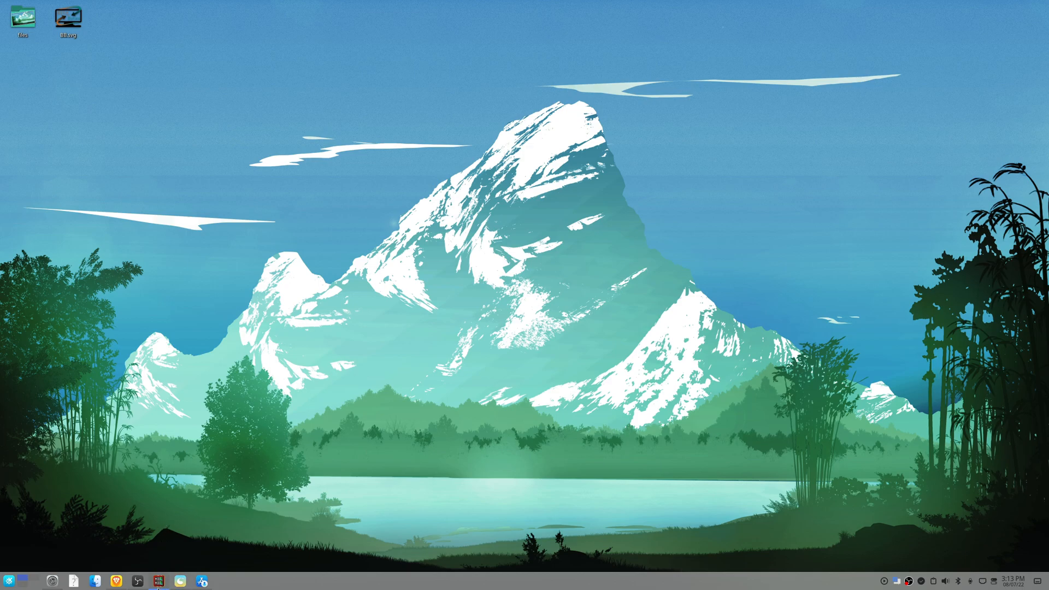
Reopen System Settings, view the Icons and Application Style pages, and return to Global Theme
left_click(53, 582)
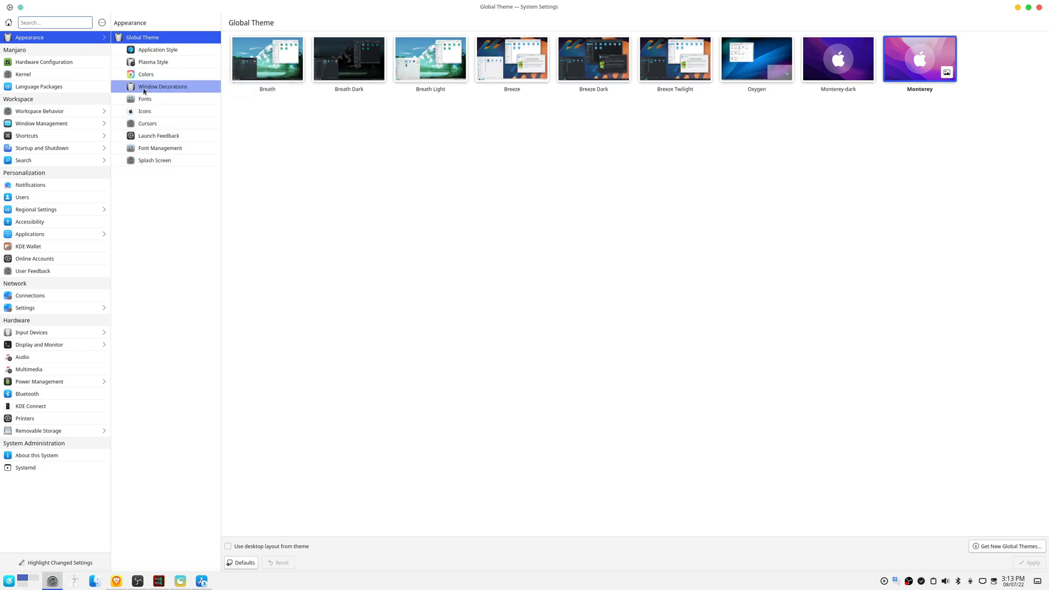
left_click(161, 112)
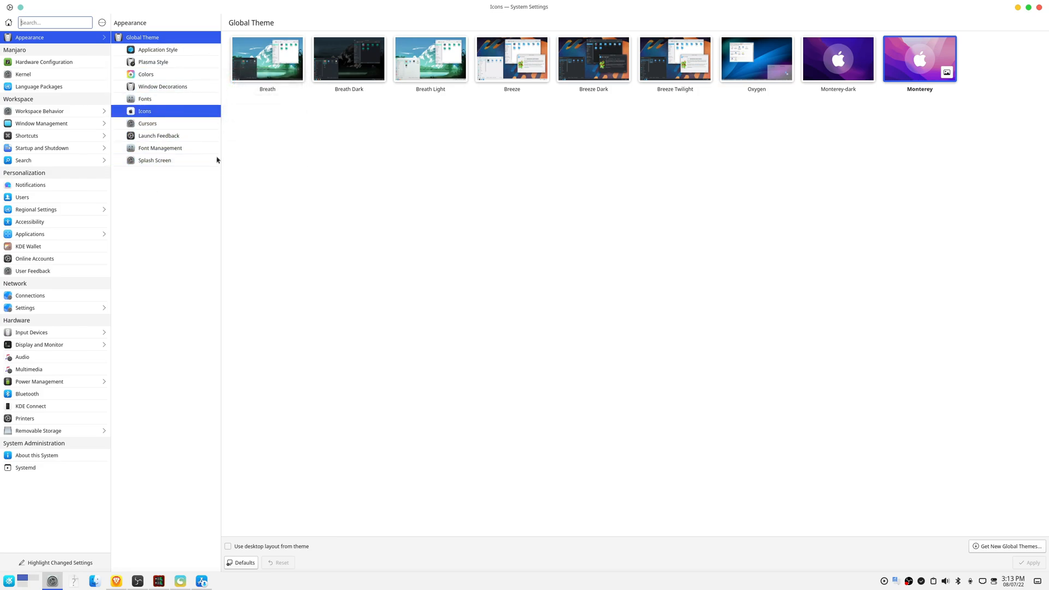
left_click(160, 49)
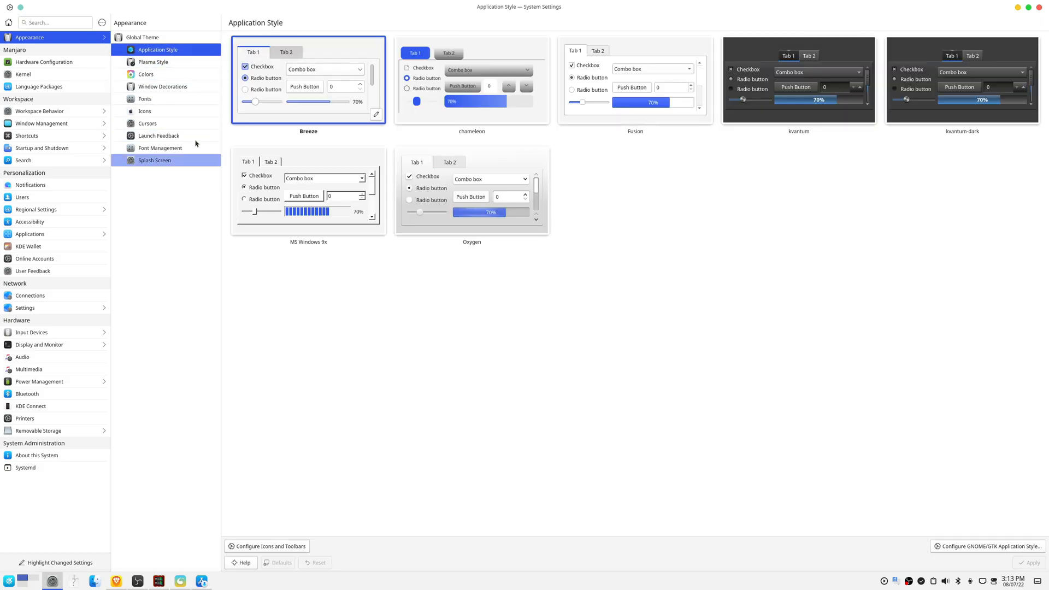
left_click(146, 37)
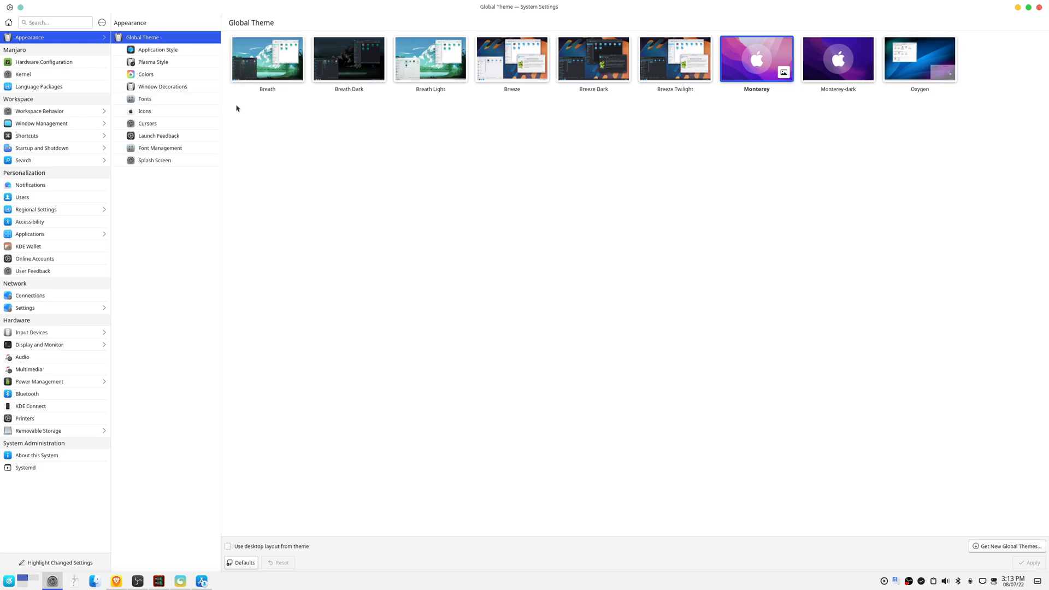
Float the System Settings window over the desktop, maximize it again, and minimize it
left_click_drag(926, 11, 871, 130)
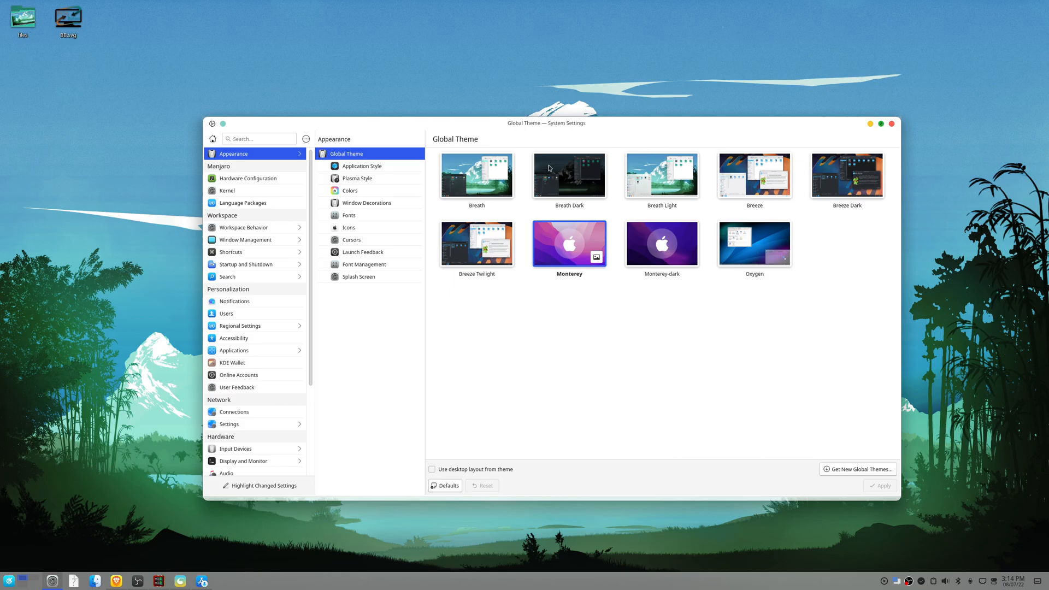
left_click(881, 124)
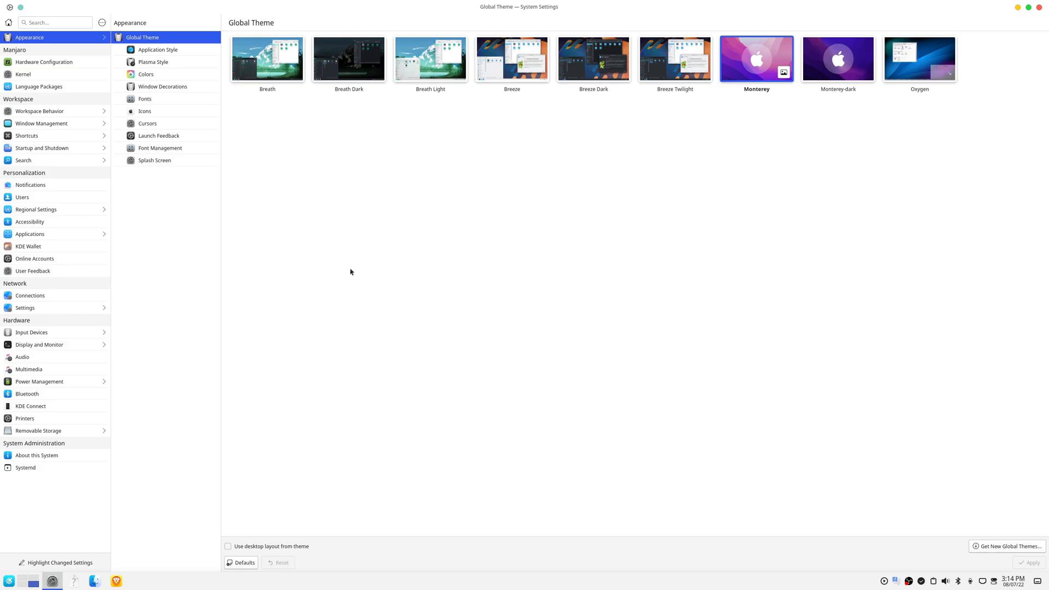
left_click(1018, 7)
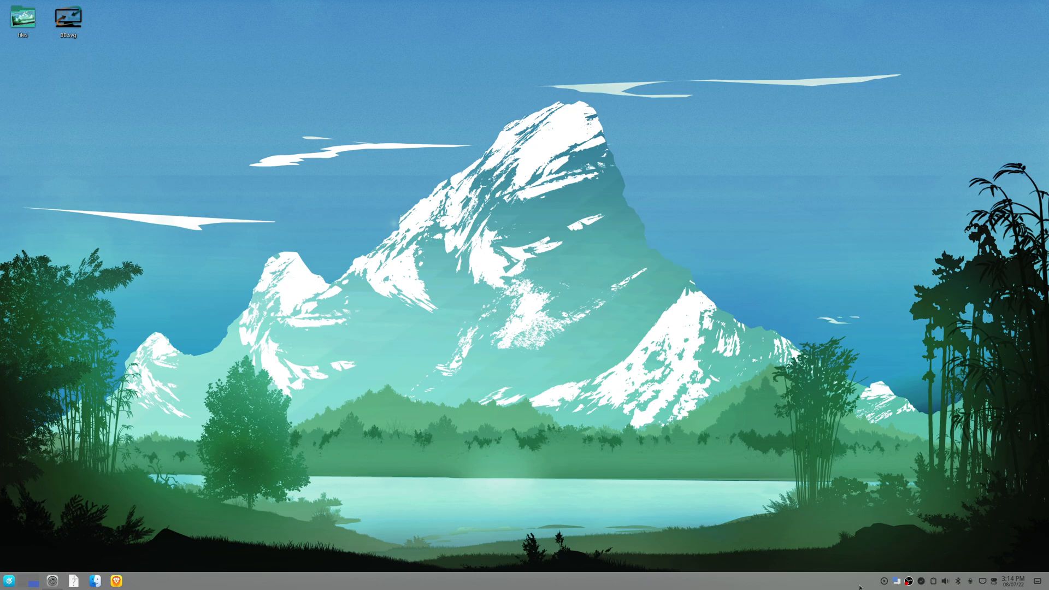
Enter the desktop's edit mode, move the panel to the left edge of the screen, and leave edit mode
right_click(503, 587)
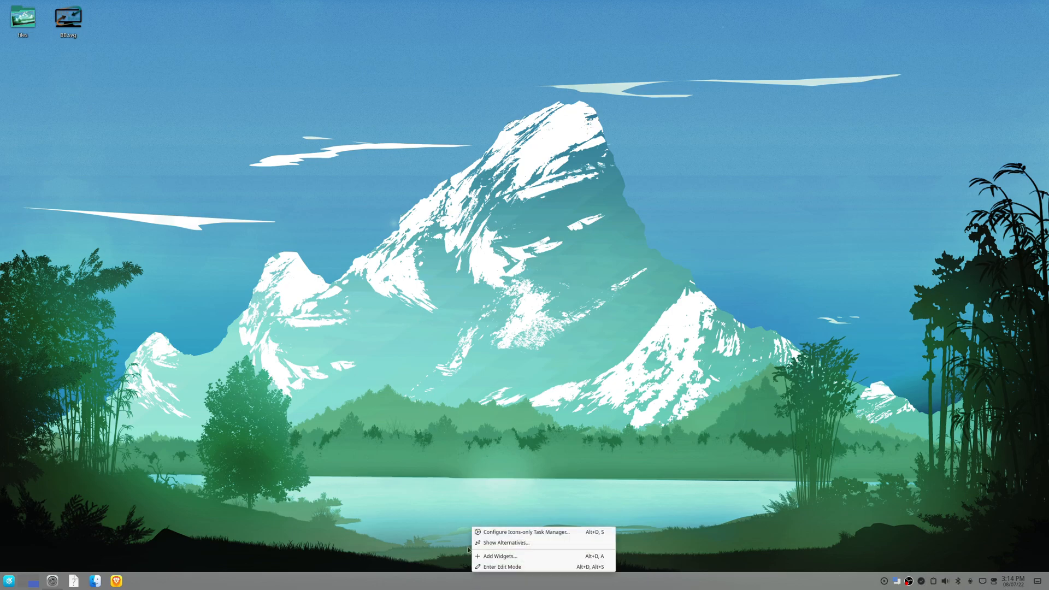
left_click(501, 567)
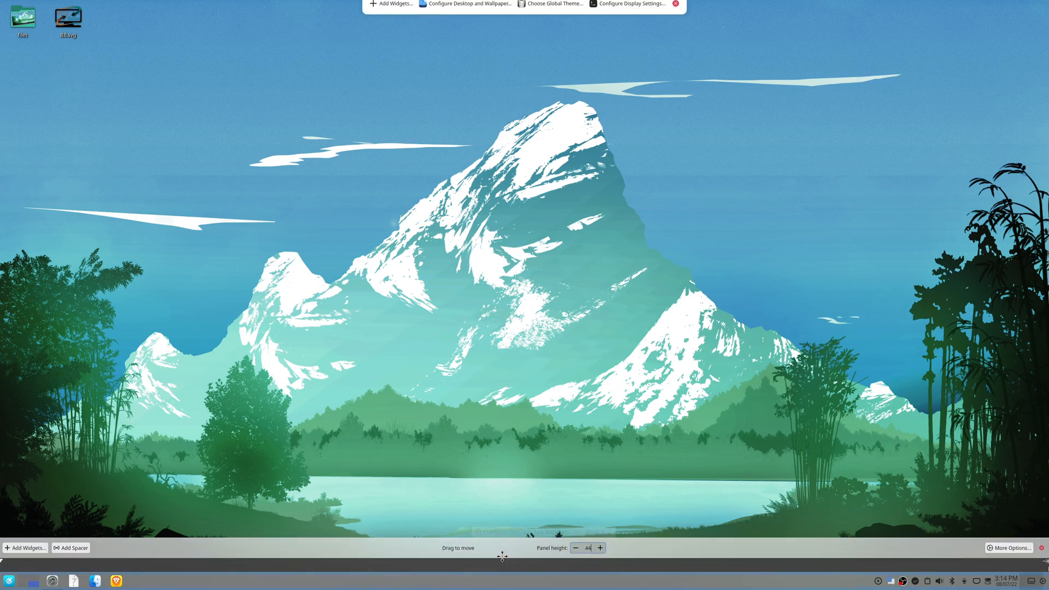
left_click(1009, 549)
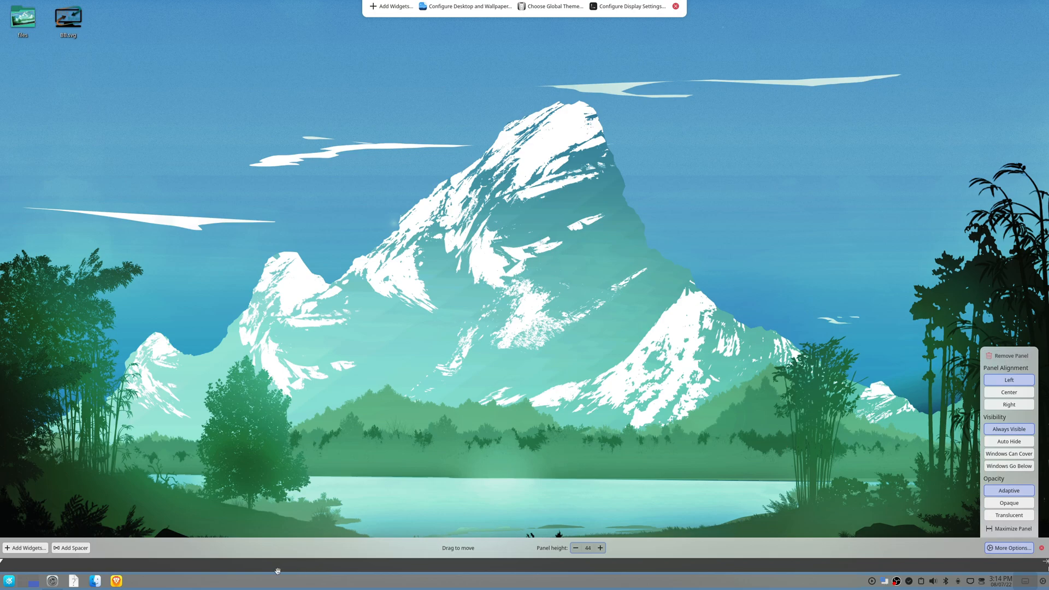
left_click(326, 553)
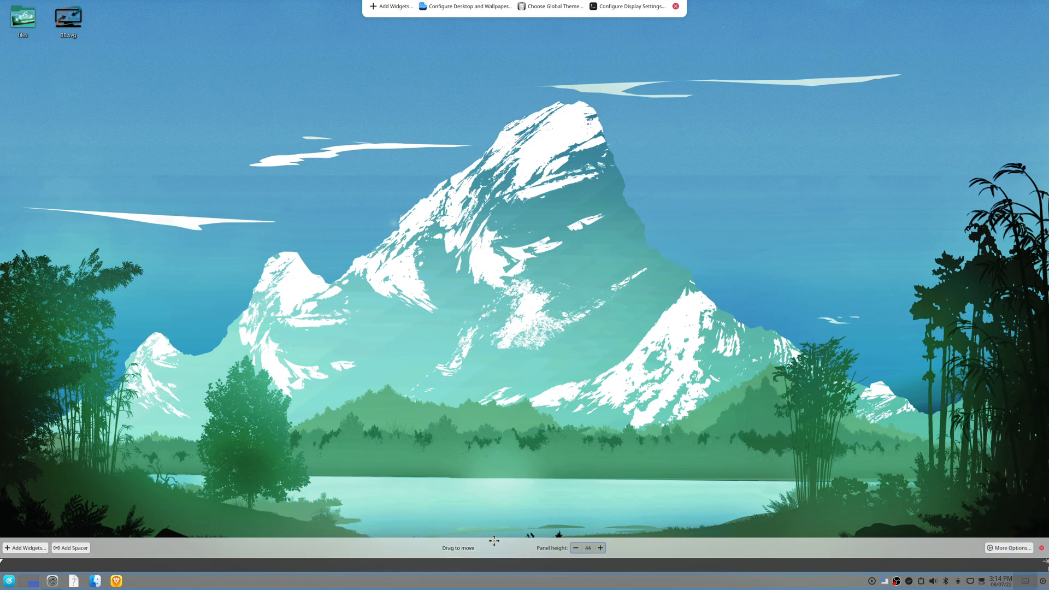
left_click_drag(464, 548, 1, 272)
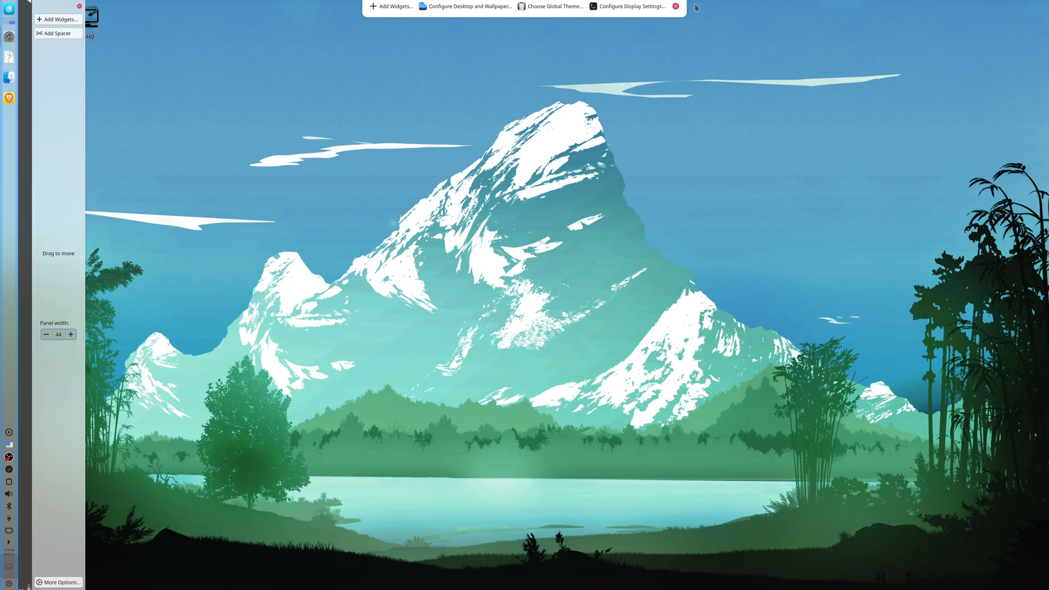
left_click(676, 6)
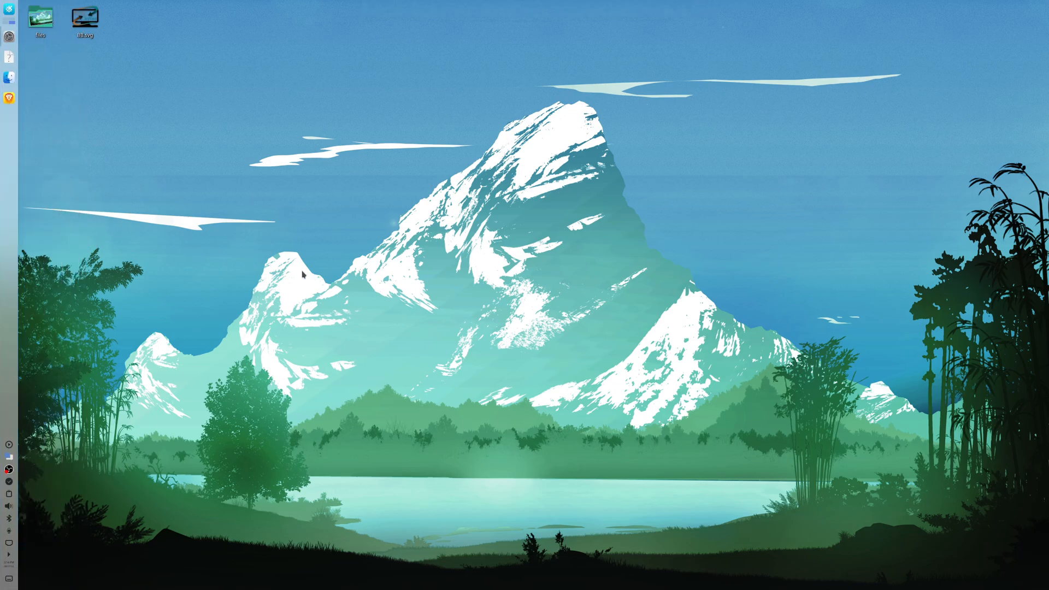
Search the application launcher for "latte" and start Latte
left_click(9, 8)
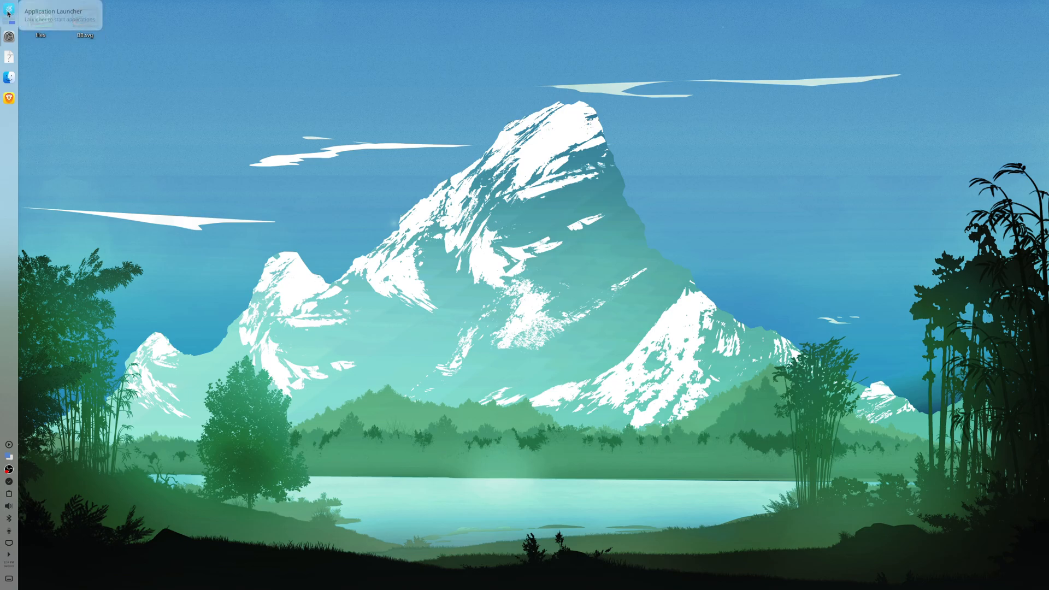
left_click(155, 11)
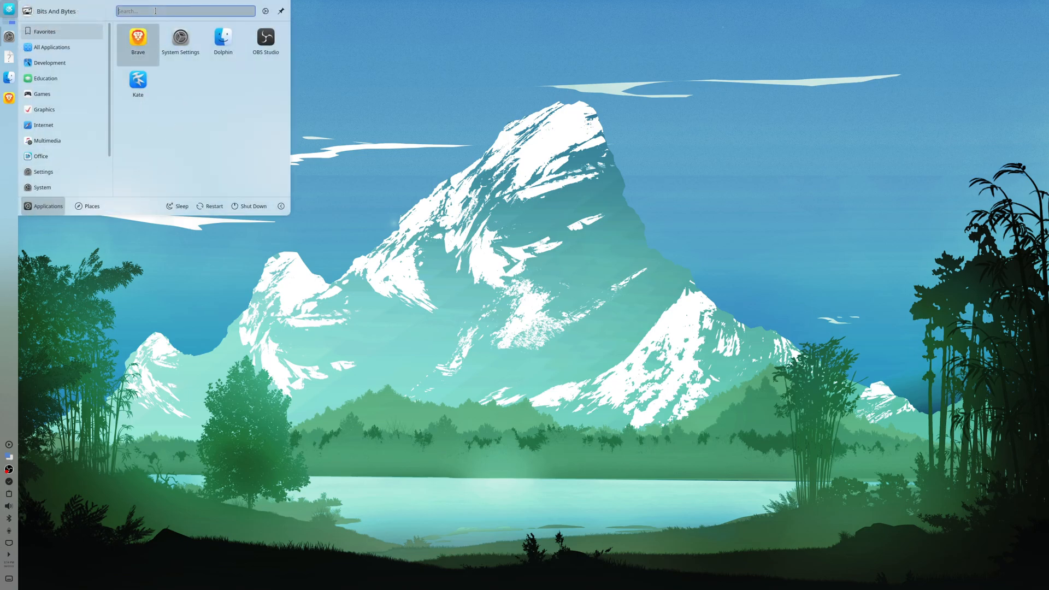
type("latte")
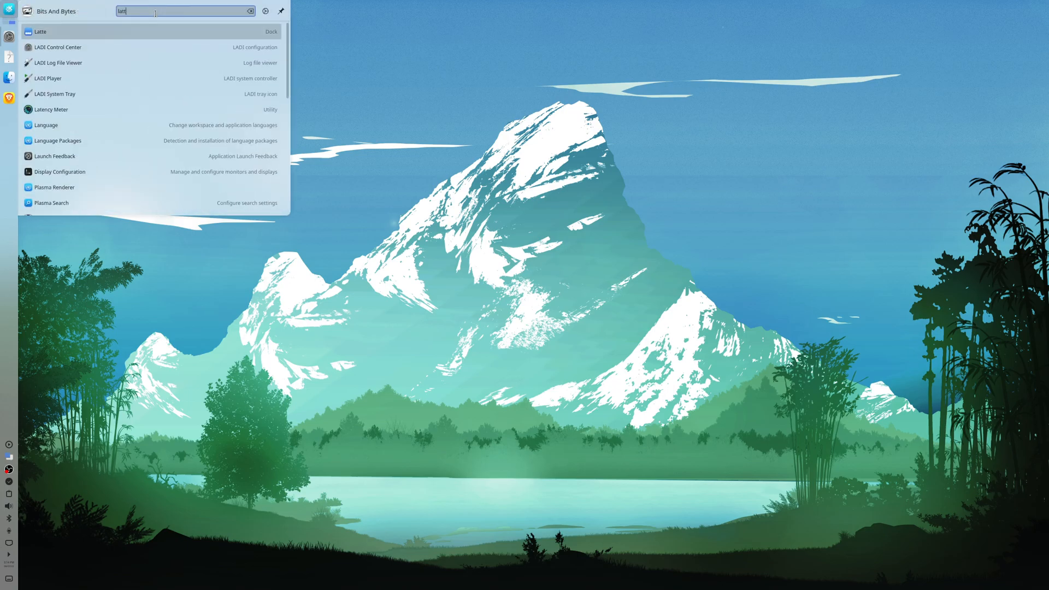
left_click(33, 32)
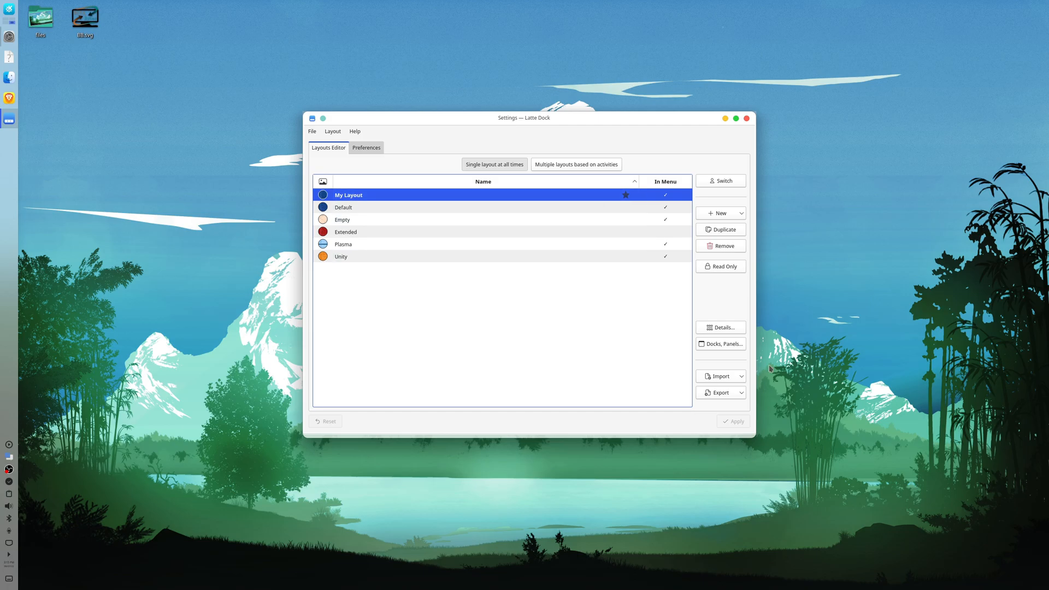
Add an Empty Panel and a Default Dock to My Layout, apply the changes, and close the Latte Dock settings
left_click(730, 344)
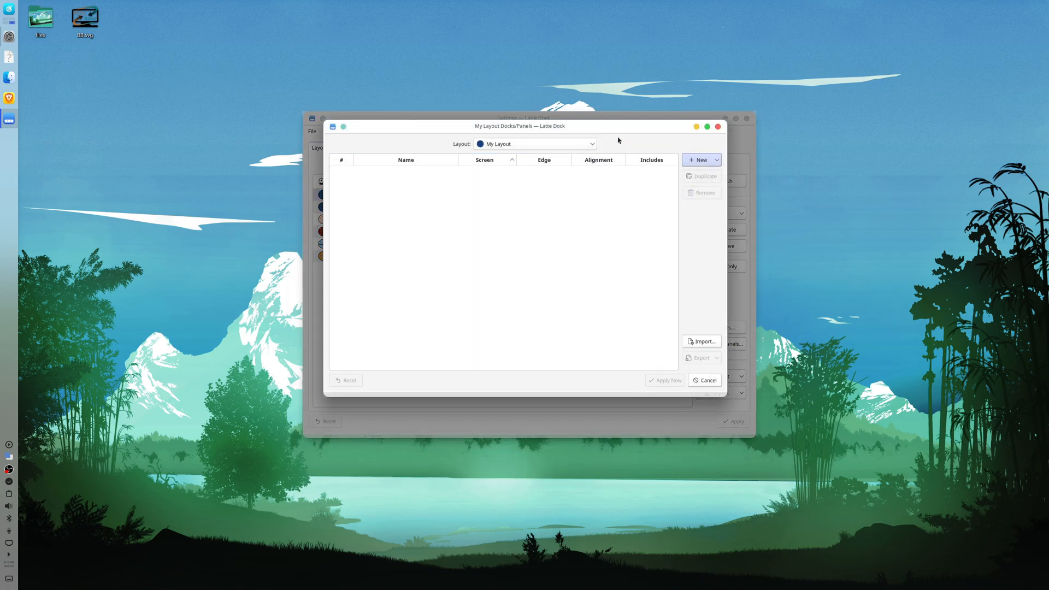
left_click_drag(612, 131, 506, 170)
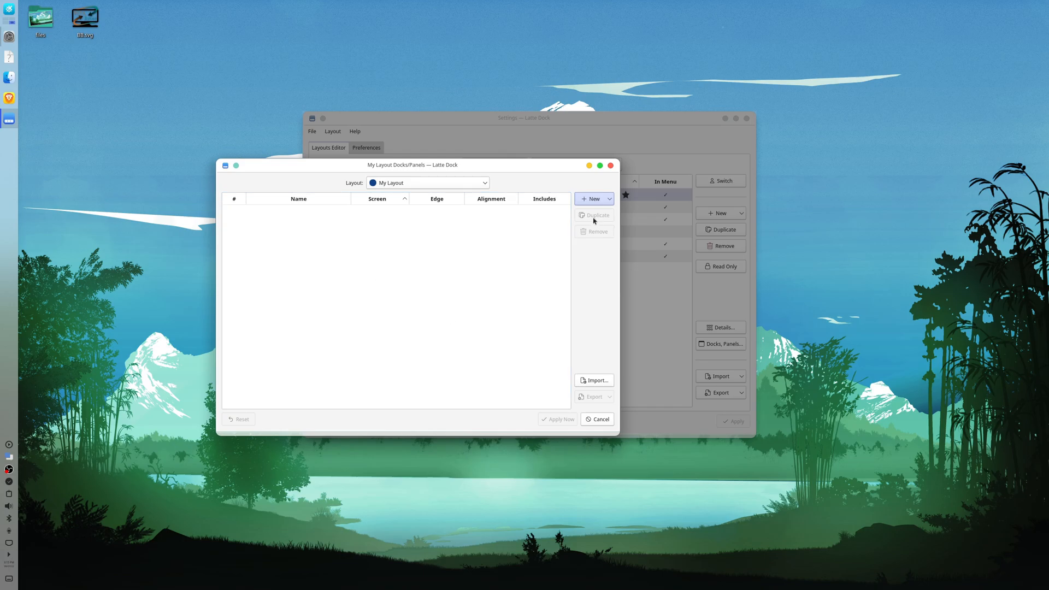
left_click(604, 200)
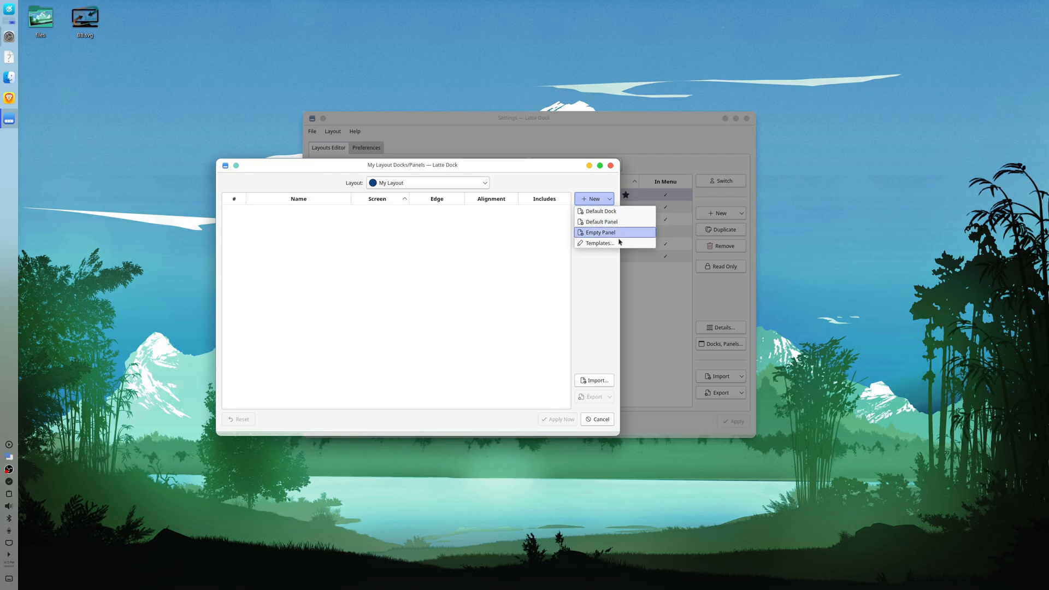
left_click(606, 235)
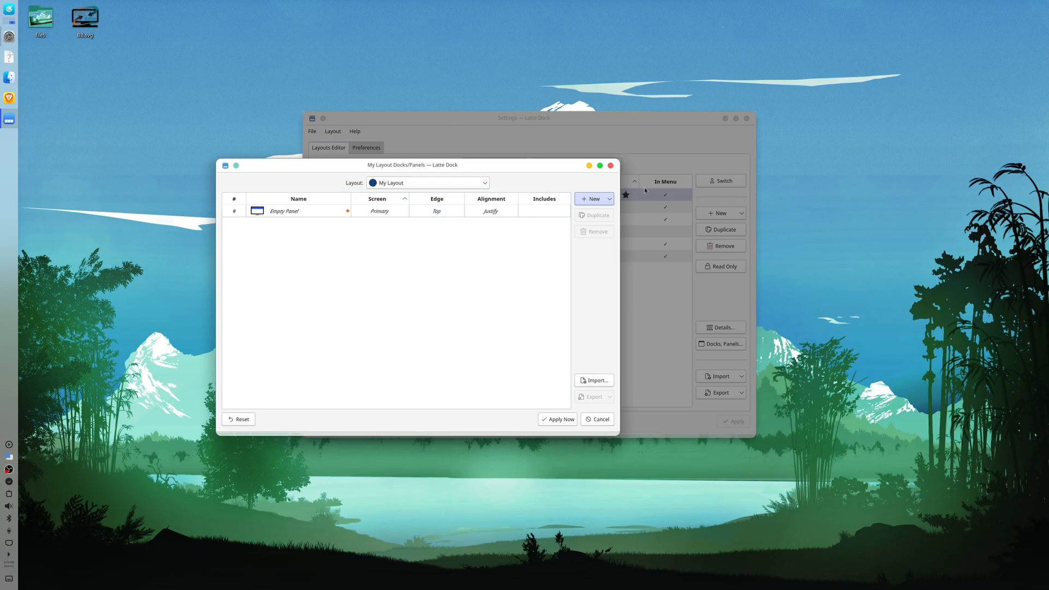
left_click(609, 199)
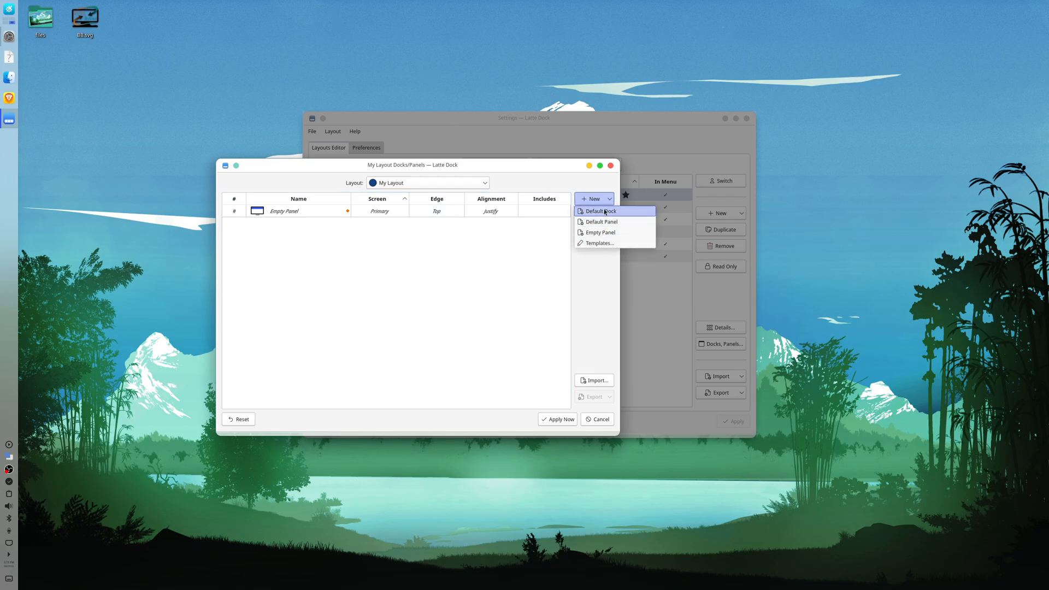
left_click(605, 212)
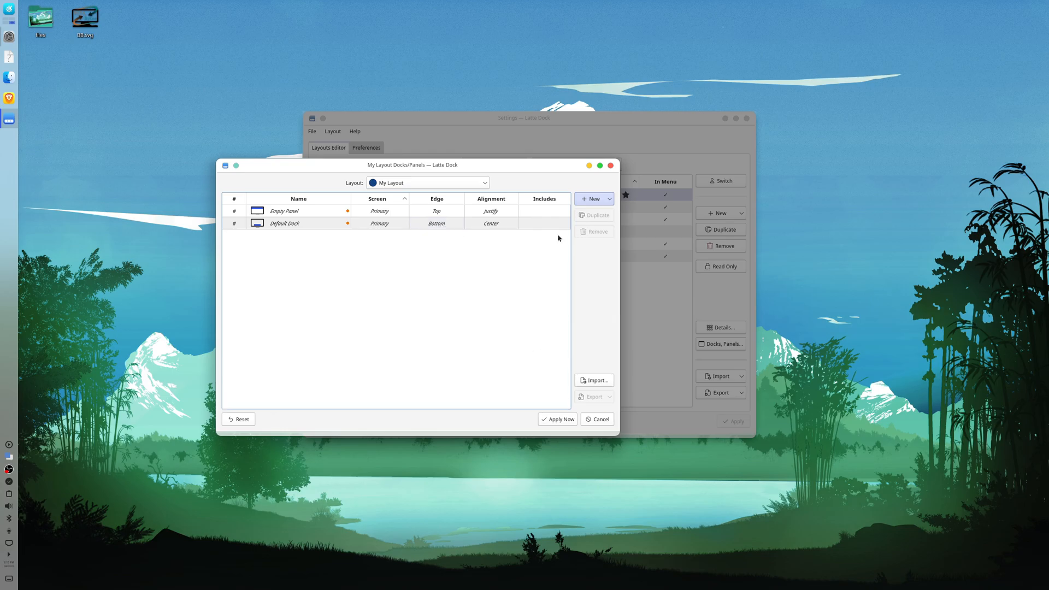
left_click(562, 421)
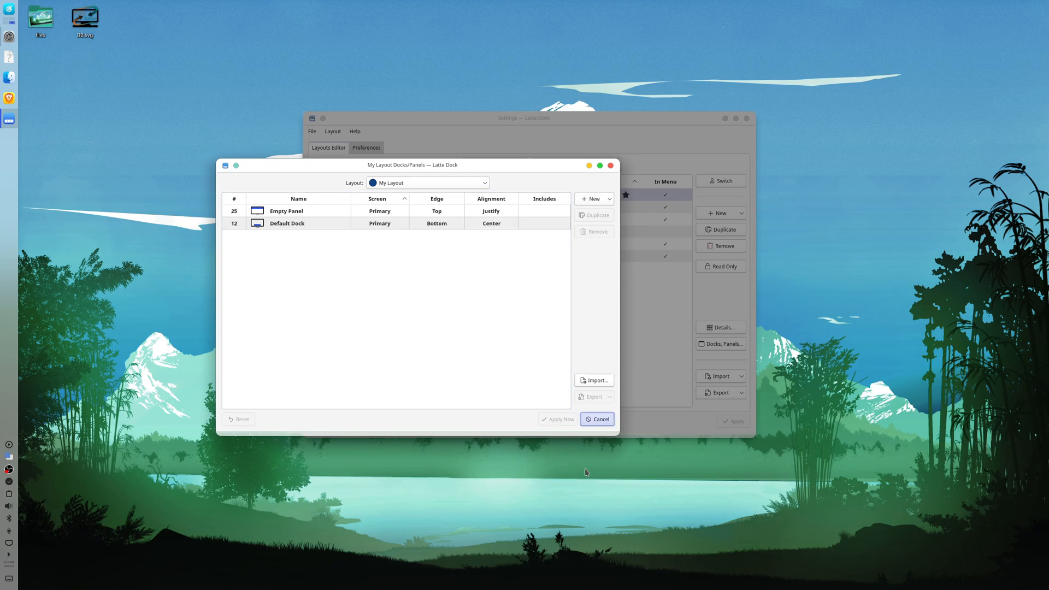
left_click(611, 166)
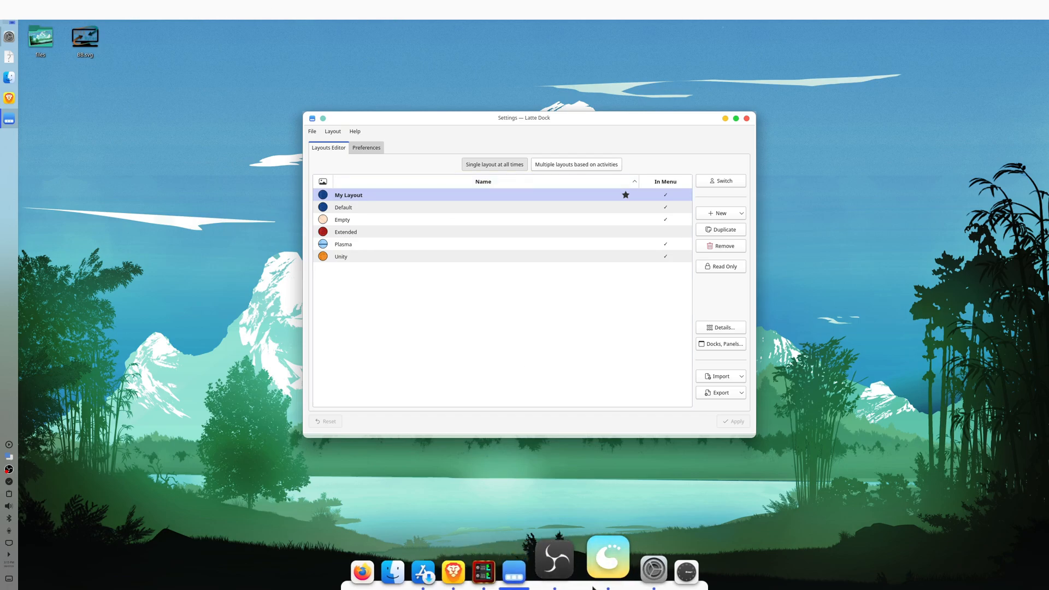
left_click(746, 119)
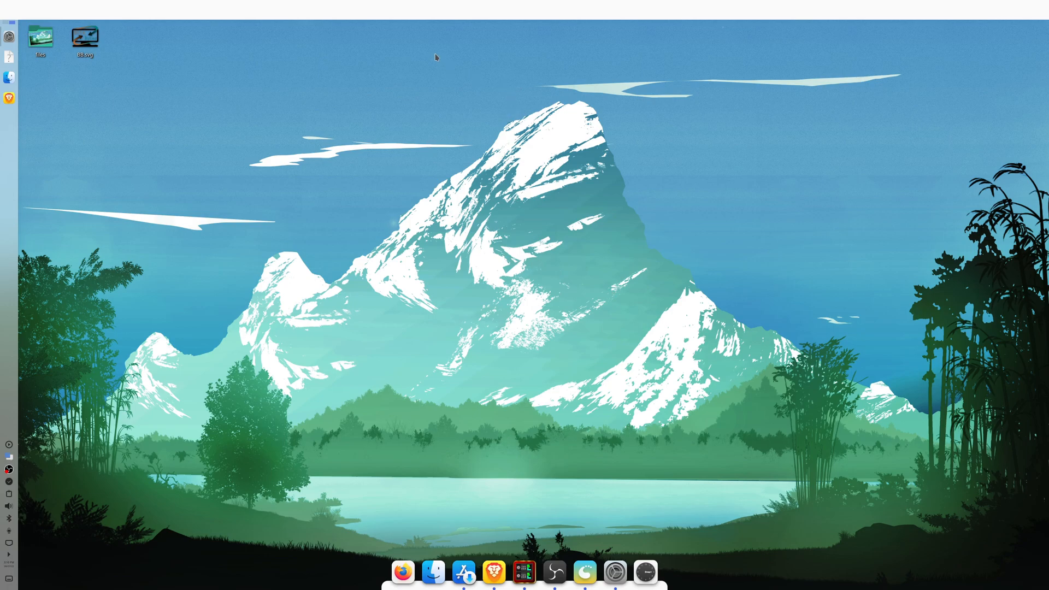
Open the upper Latte panel for editing and set its items' absolute size to 24 px in the appearance settings
right_click(563, 14)
left_click(524, 9)
right_click(523, 9)
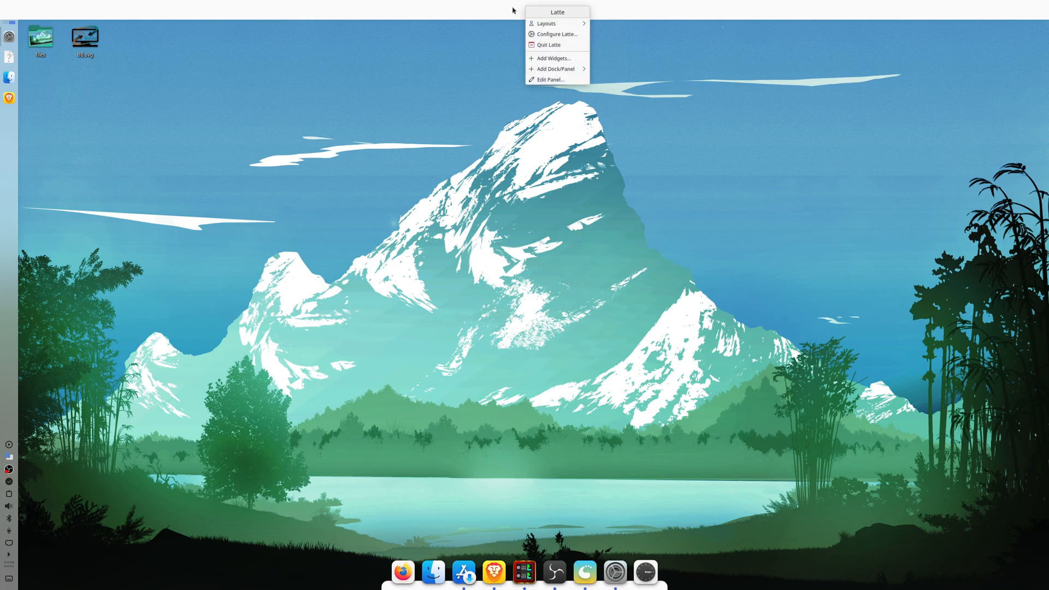
left_click(547, 81)
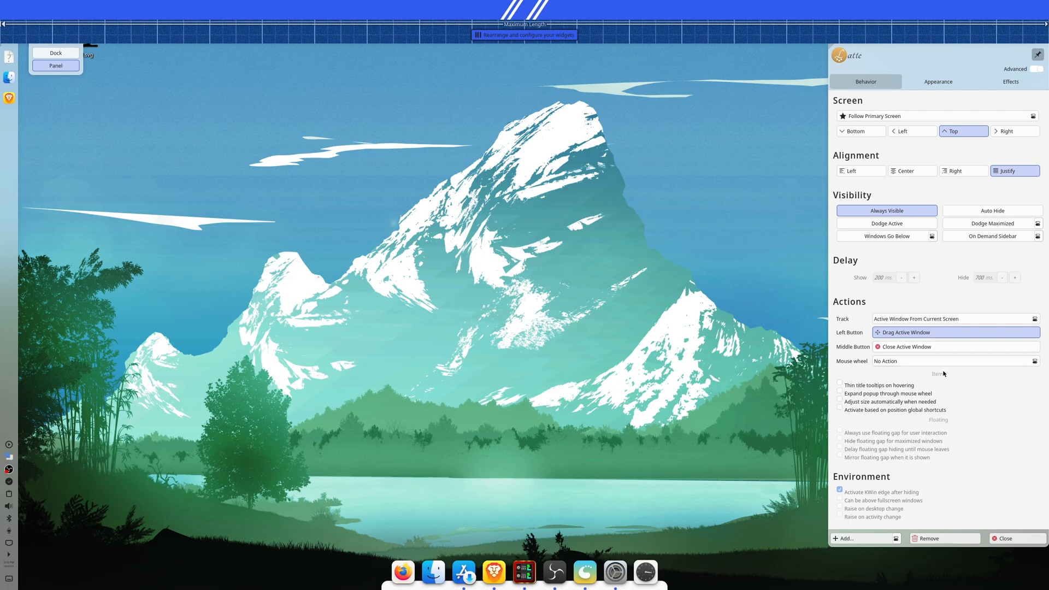
left_click(938, 83)
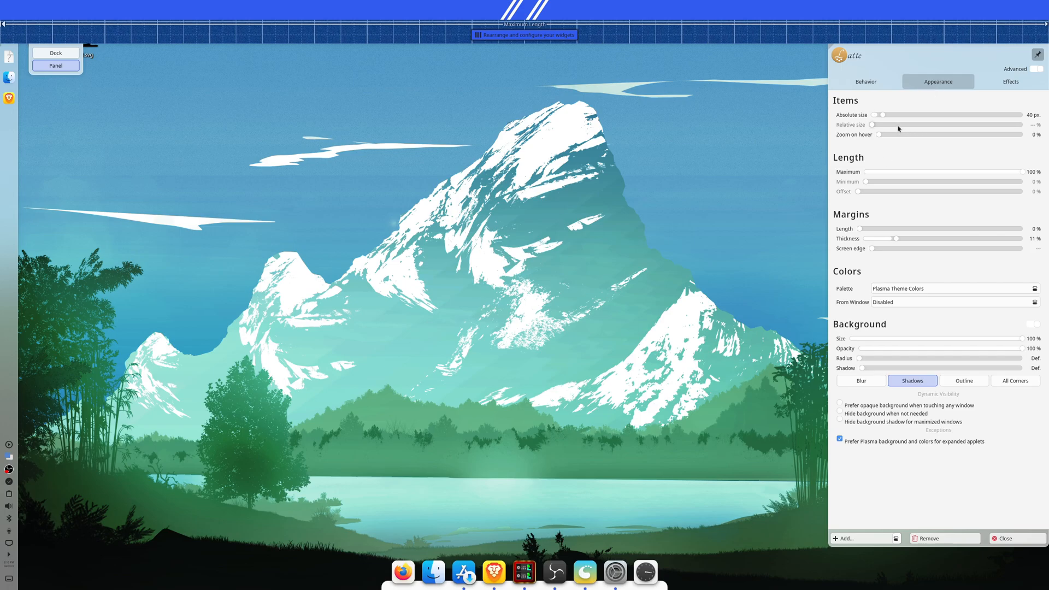
left_click_drag(883, 117, 880, 117)
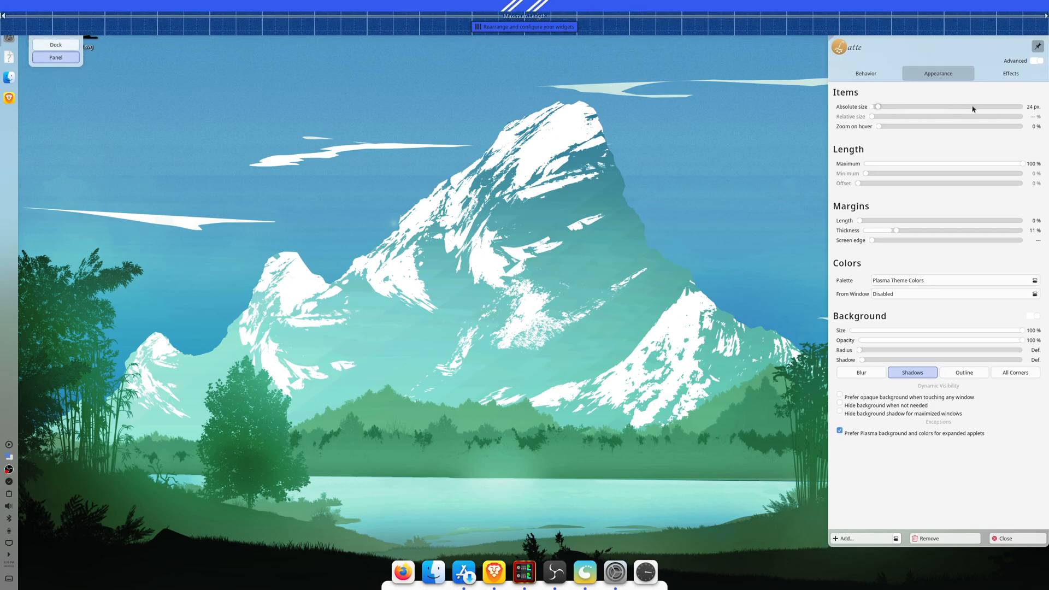
left_click(948, 107)
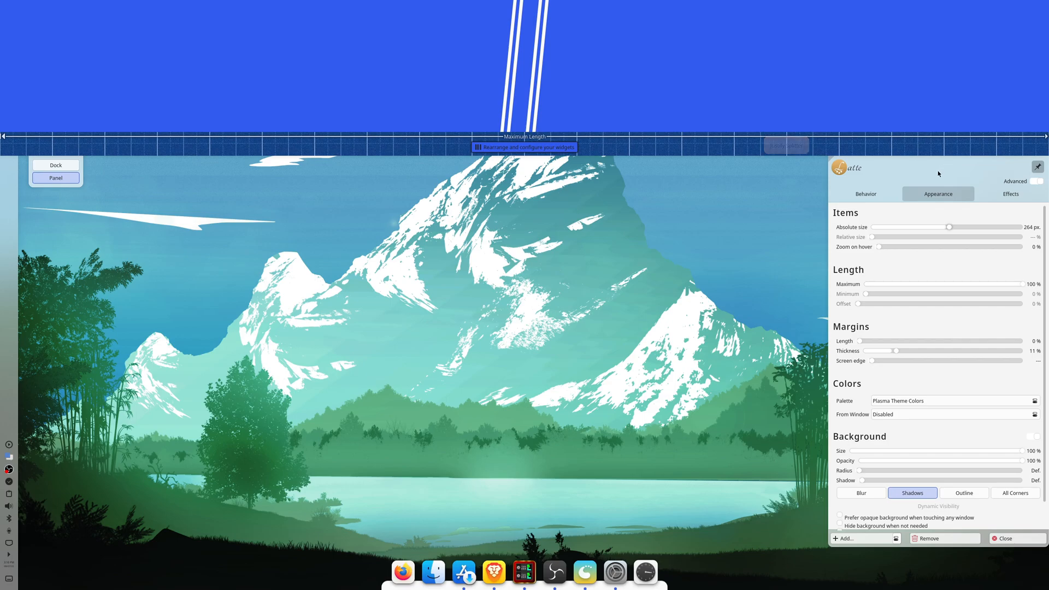
left_click_drag(946, 231, 879, 231)
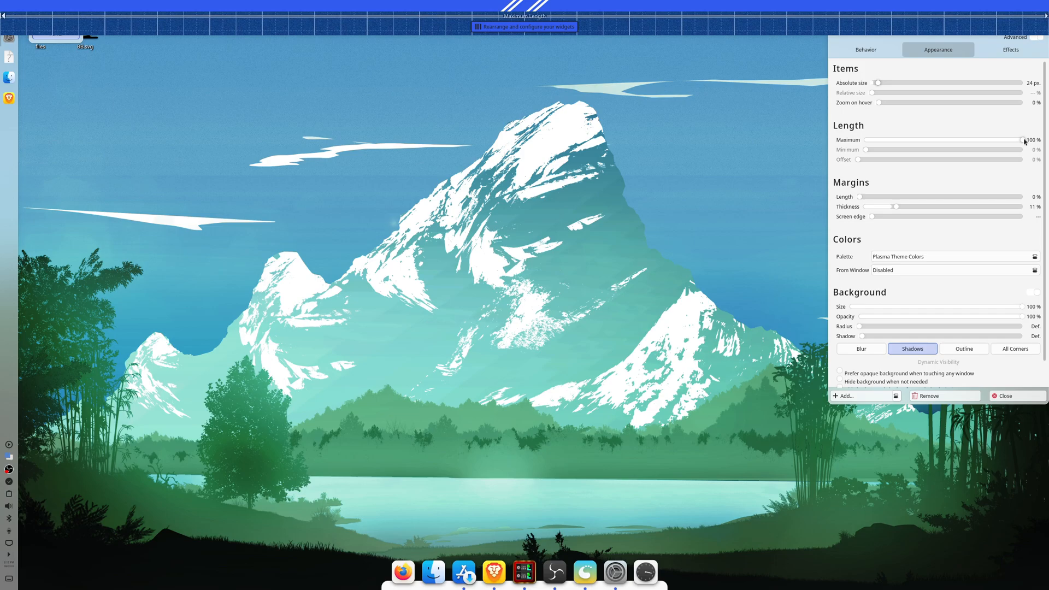
Set the upper panel's maximum length to 98 %, with a 2 % thickness margin and a 2 px screen edge margin
left_click_drag(1023, 141, 1014, 142)
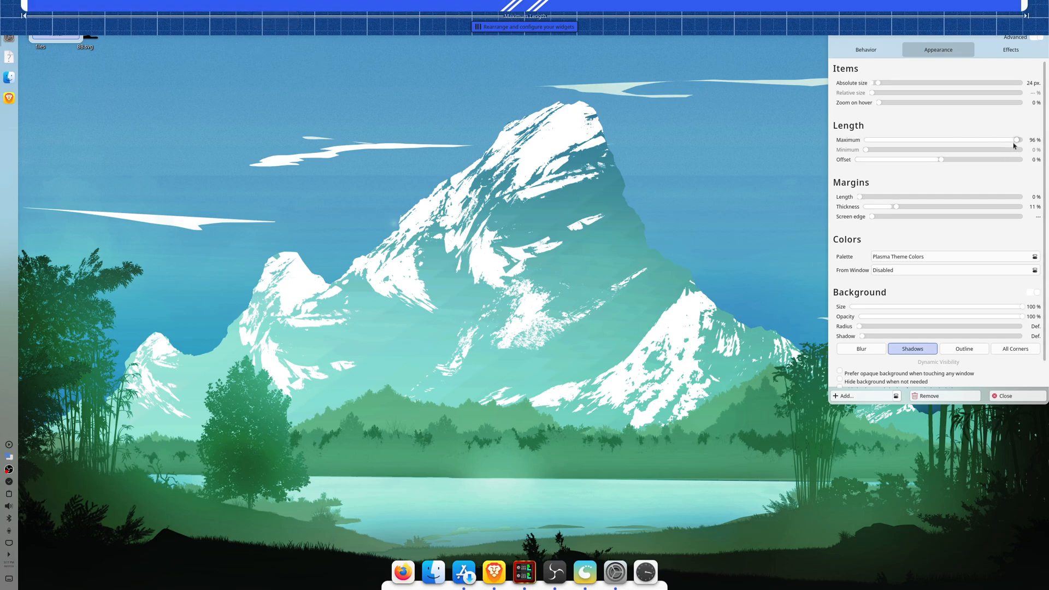
left_click_drag(1017, 142, 1017, 140)
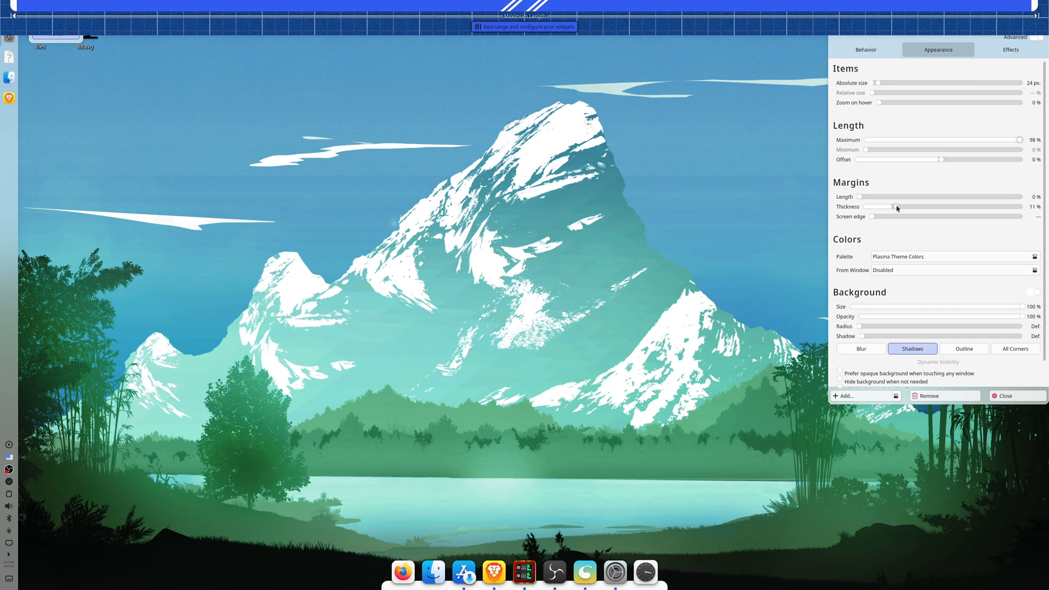
left_click_drag(896, 208, 882, 208)
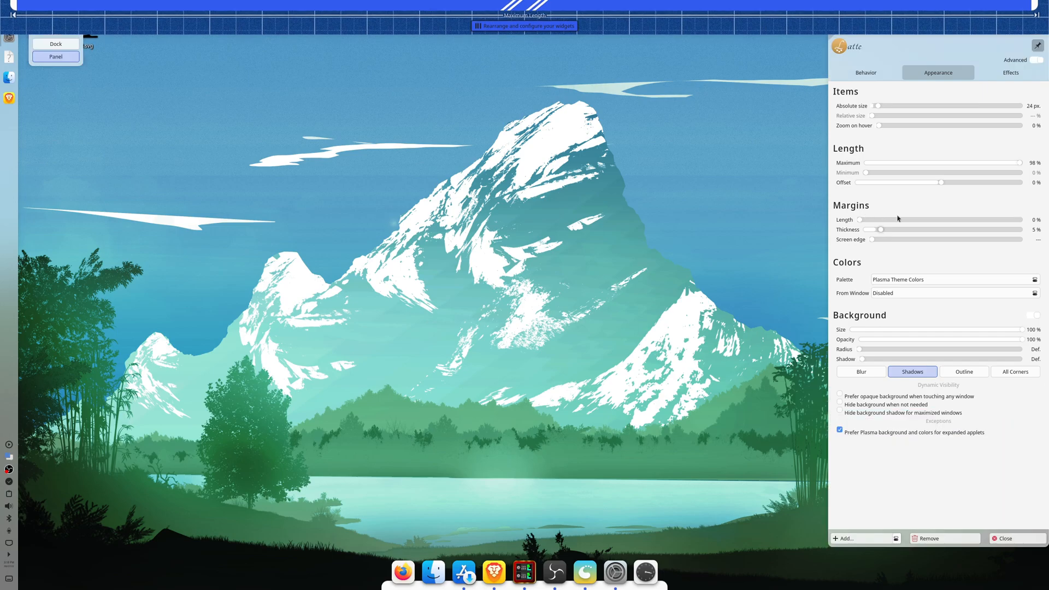
left_click_drag(882, 231, 874, 232)
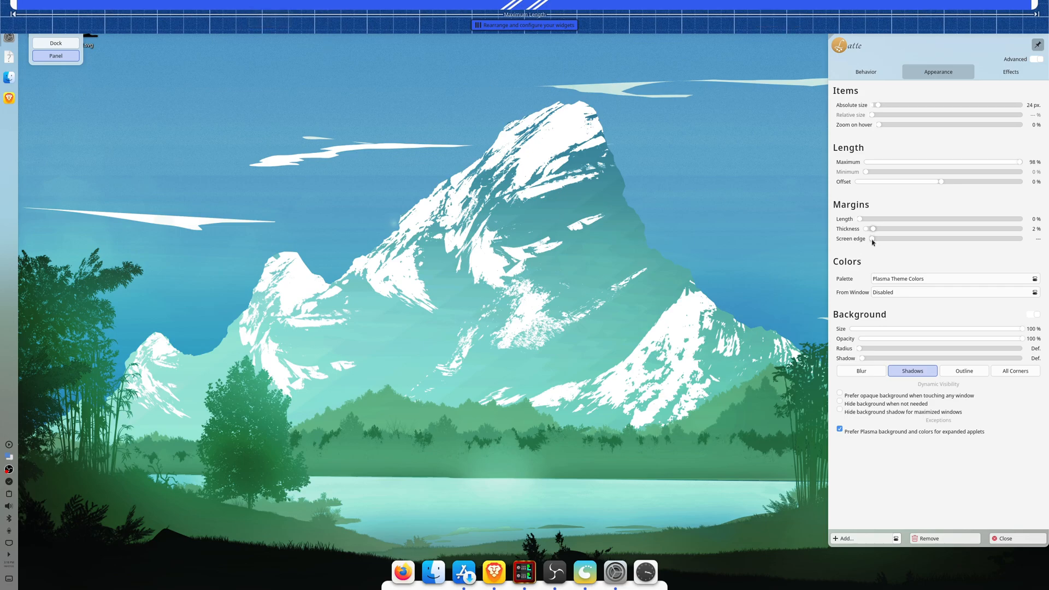
left_click_drag(872, 239, 877, 241)
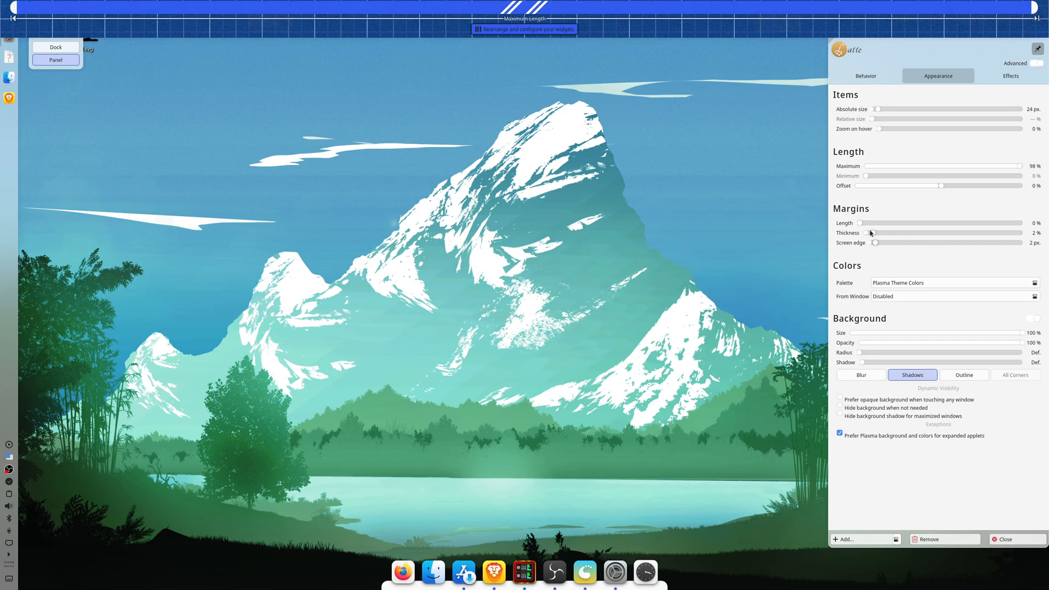
Reduce the upper panel's thickness margin to 1 % and its items' absolute size to 20 px
left_click_drag(874, 236, 872, 235)
left_click_drag(871, 234, 846, 236)
left_click_drag(870, 235, 873, 235)
left_click_drag(879, 111, 877, 112)
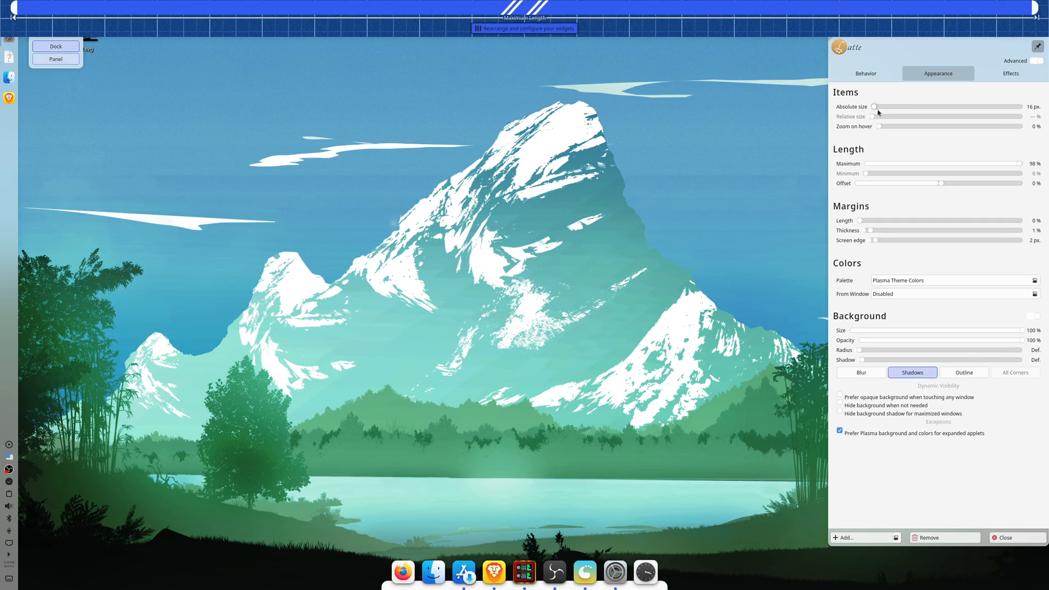
left_click_drag(876, 111, 882, 112)
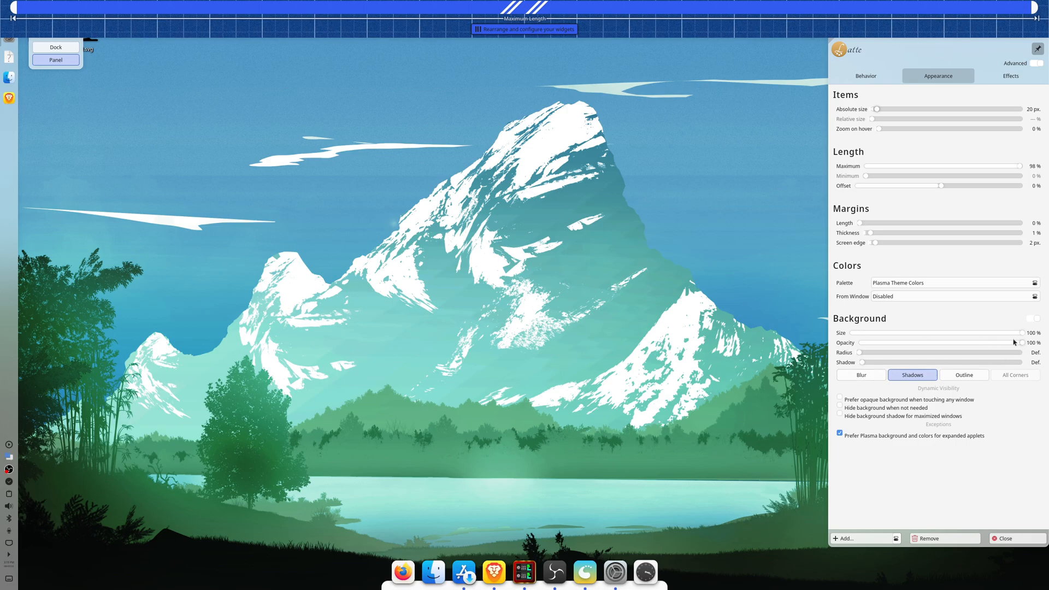
Set the panel background to 80 % size, 80 % opacity and 50 % radius, enable Blur and Outline, and close the panel's settings
left_click_drag(1024, 344, 988, 348)
left_click_drag(1024, 336, 988, 336)
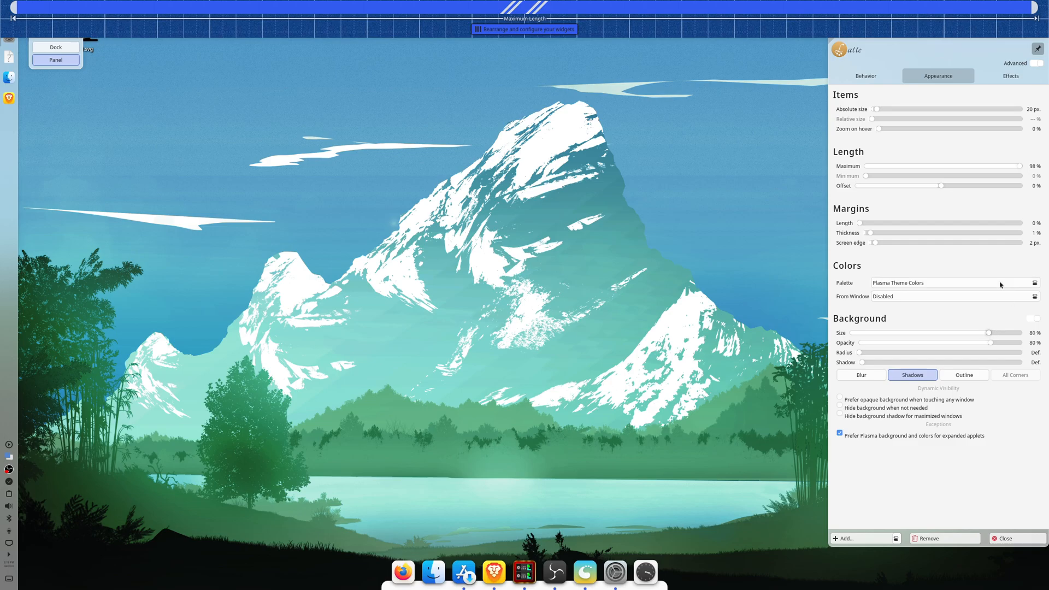
left_click_drag(859, 354, 1024, 355)
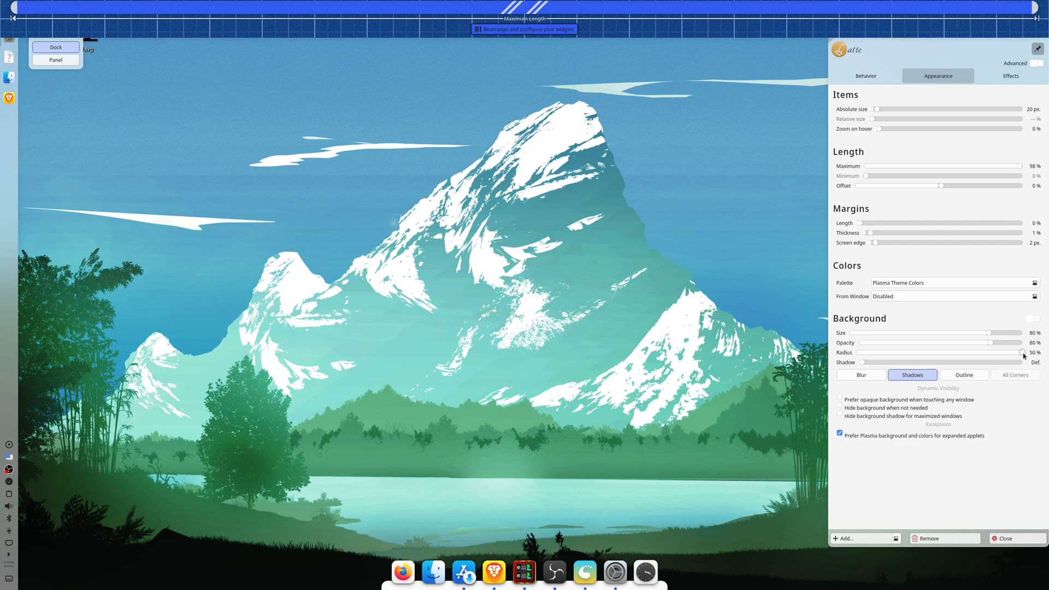
left_click(861, 376)
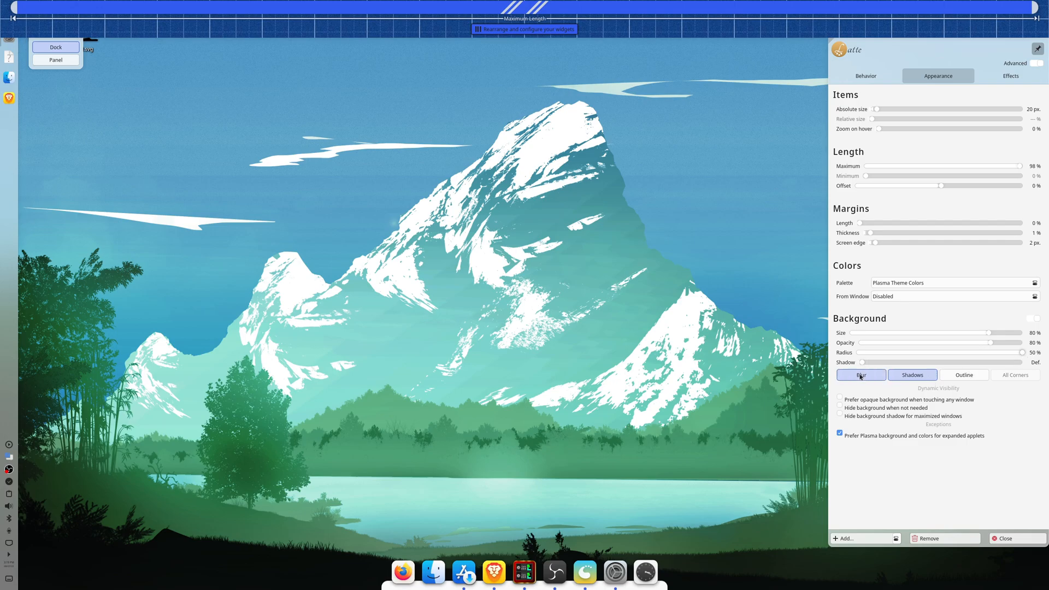
left_click(964, 377)
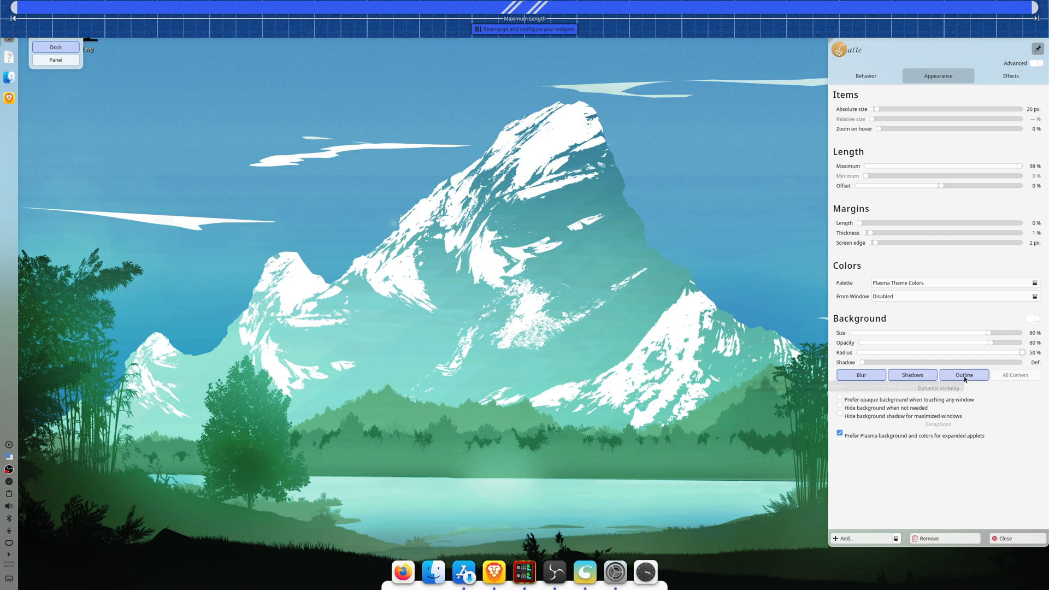
left_click(1011, 540)
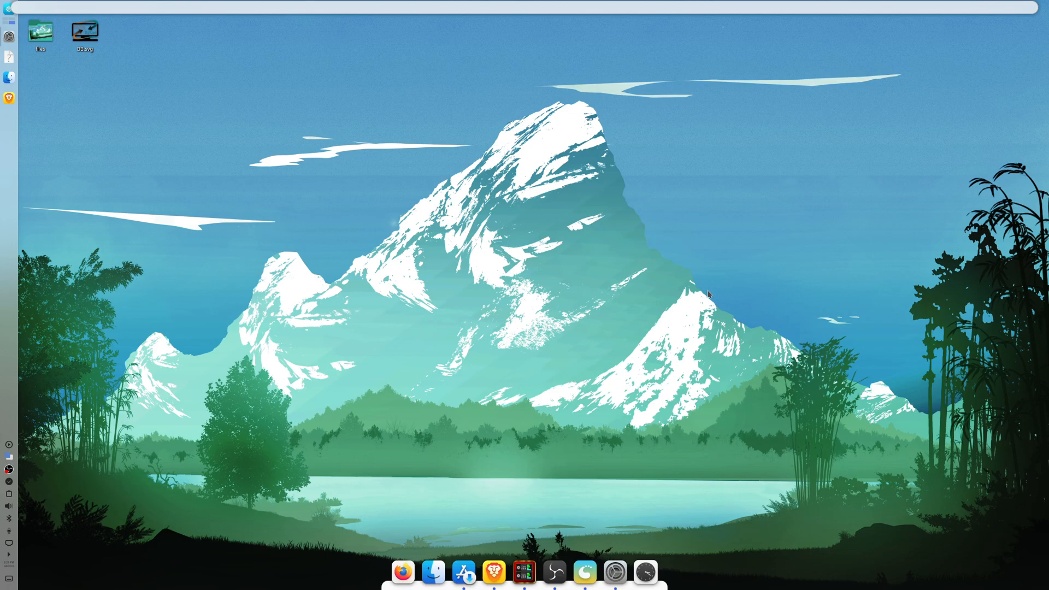
Search the widgets for "menu" and add the Application Menu widget at the left end of the upper panel
right_click(530, 10)
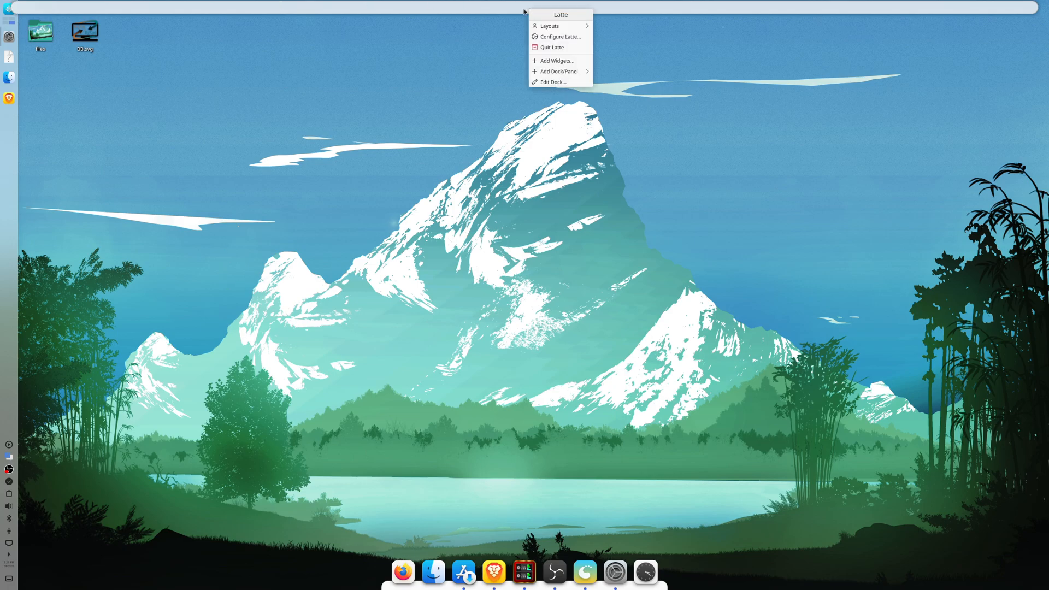
left_click(548, 62)
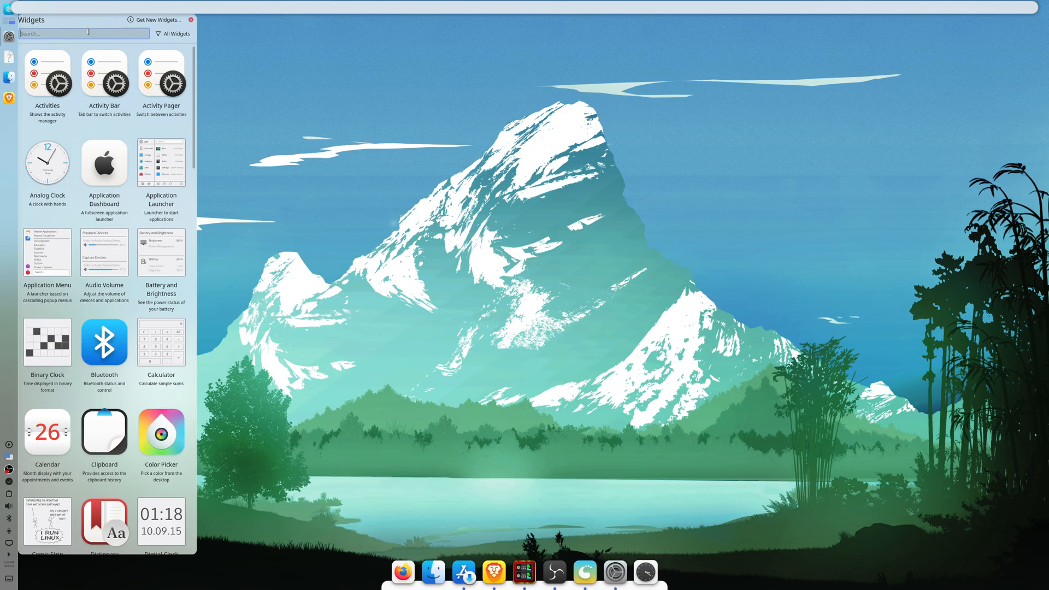
type("menu")
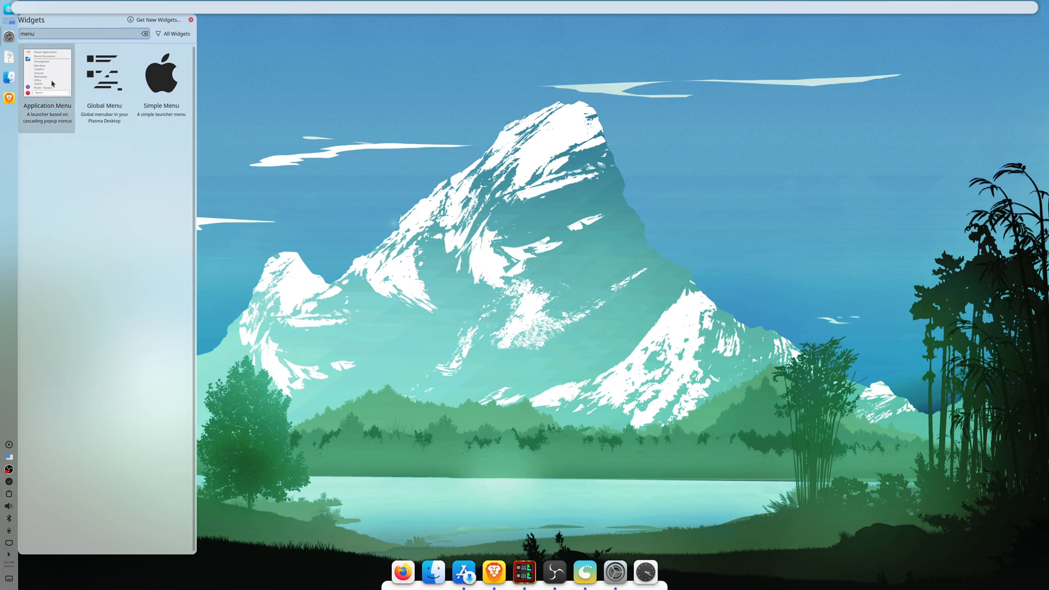
left_click_drag(53, 84, 25, 8)
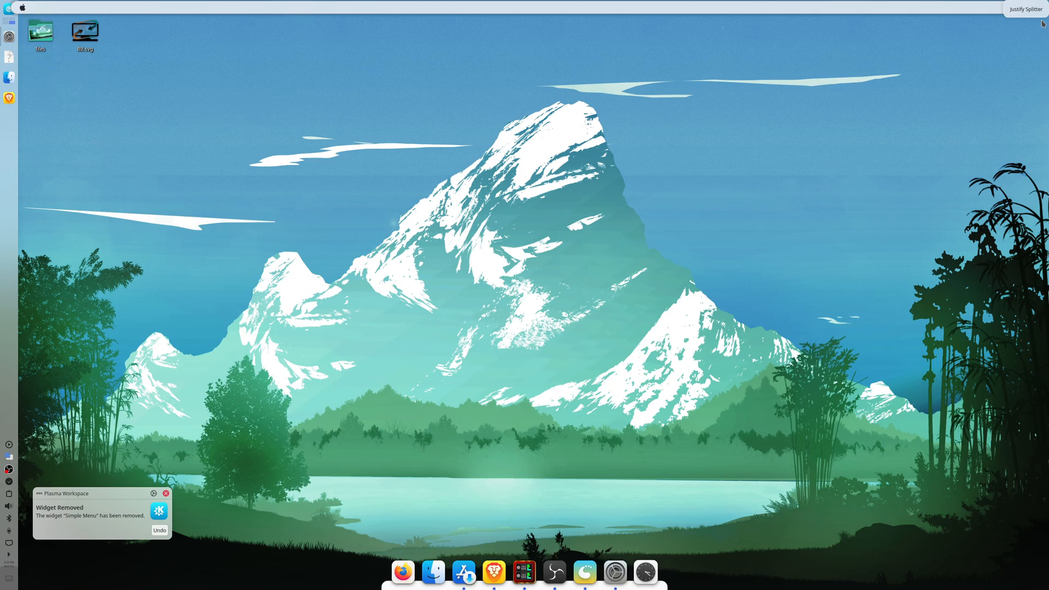
Search the widgets for "system" and place the System Tray widget at the right end of the upper panel
right_click(922, 13)
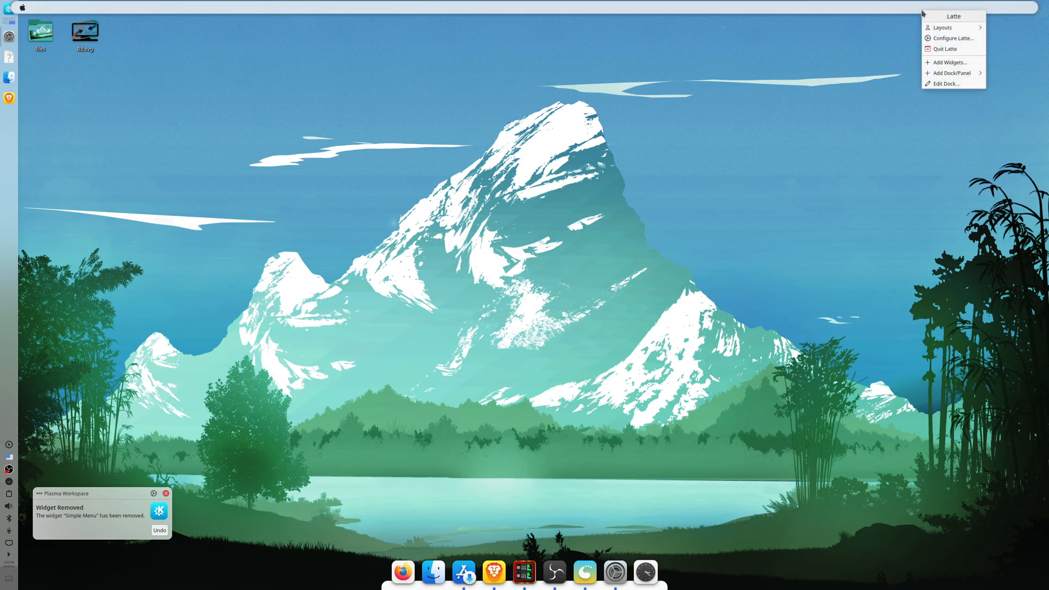
left_click(949, 62)
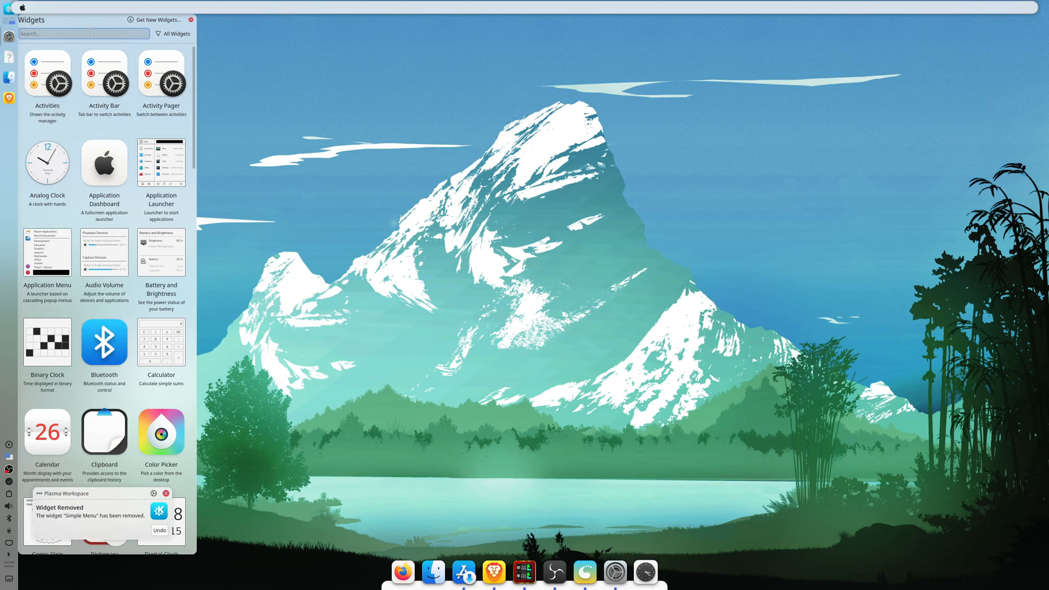
type("system")
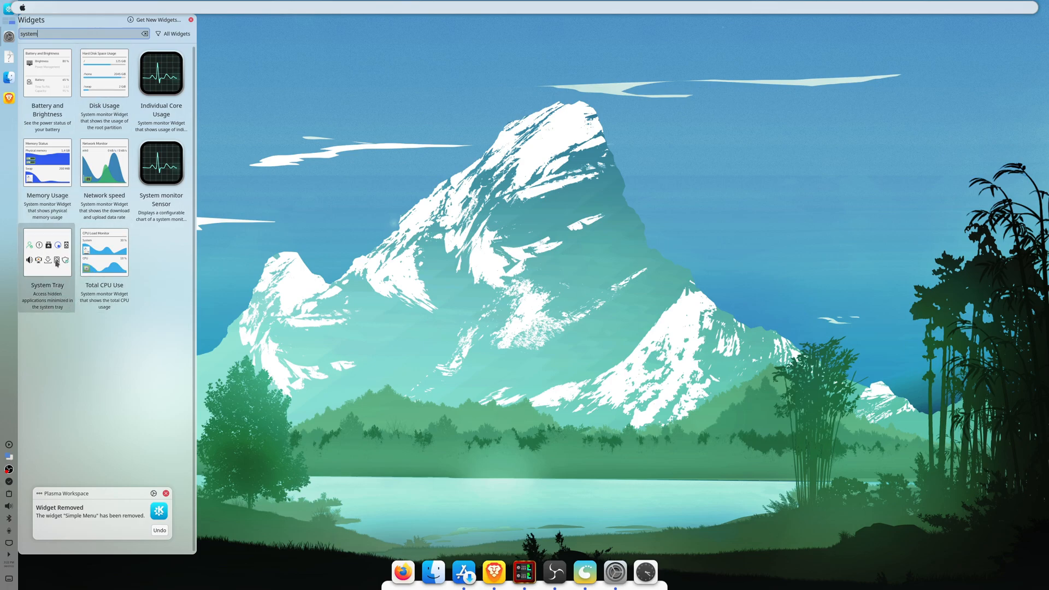
left_click_drag(50, 266, 1025, 7)
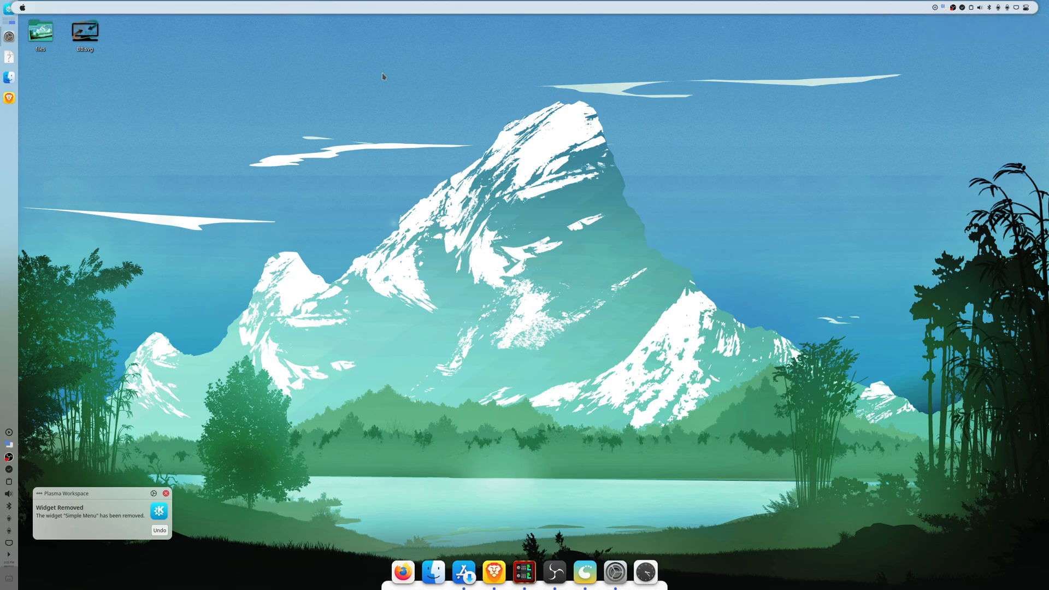
Search the widgets for "pager" and place the Pager widget in the upper panel just before the System Tray
right_click(150, 10)
right_click(351, 10)
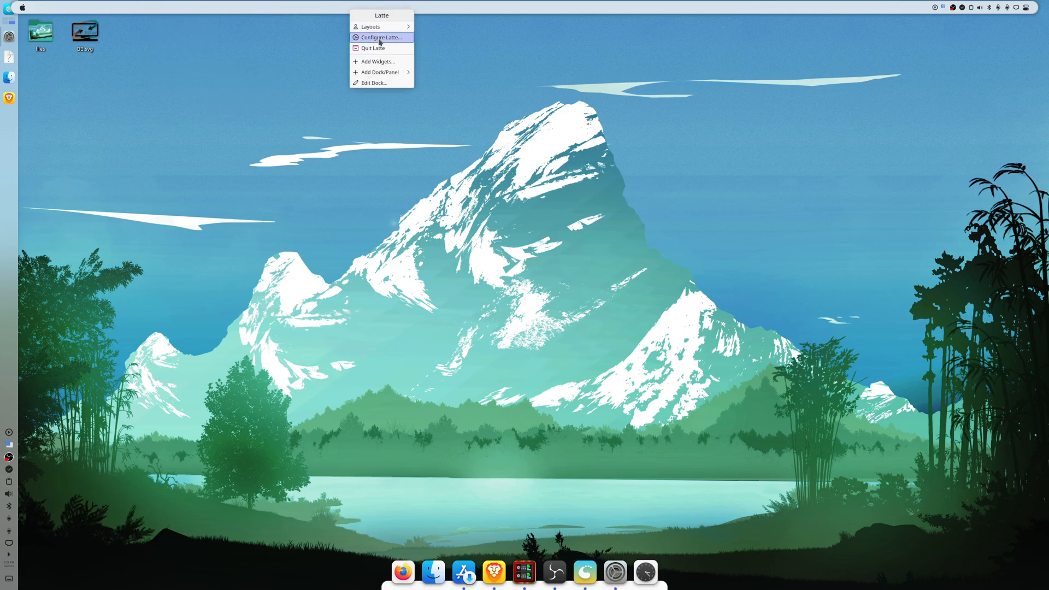
left_click(377, 61)
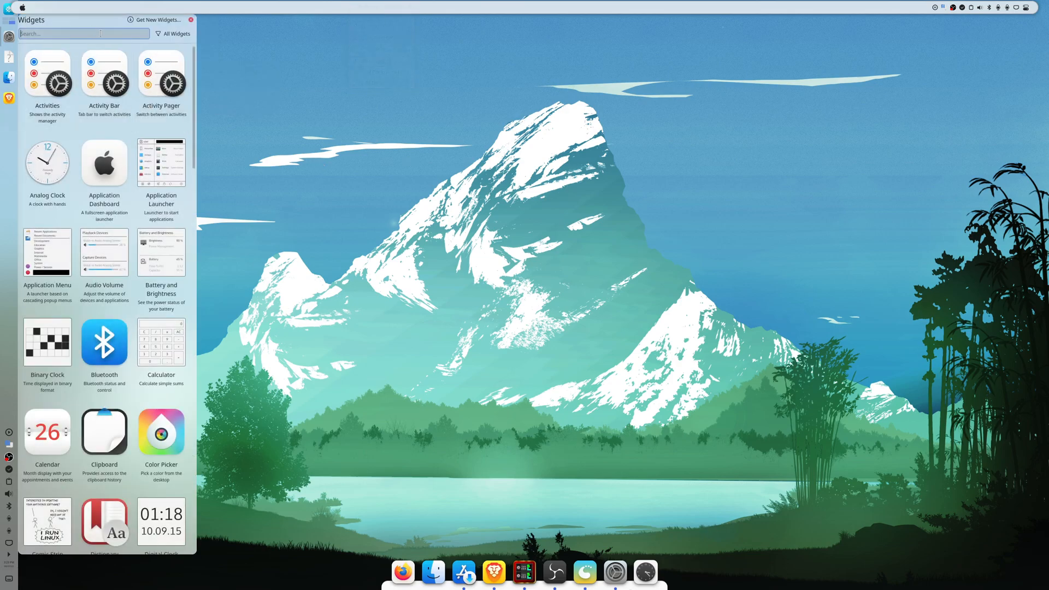
type("pager")
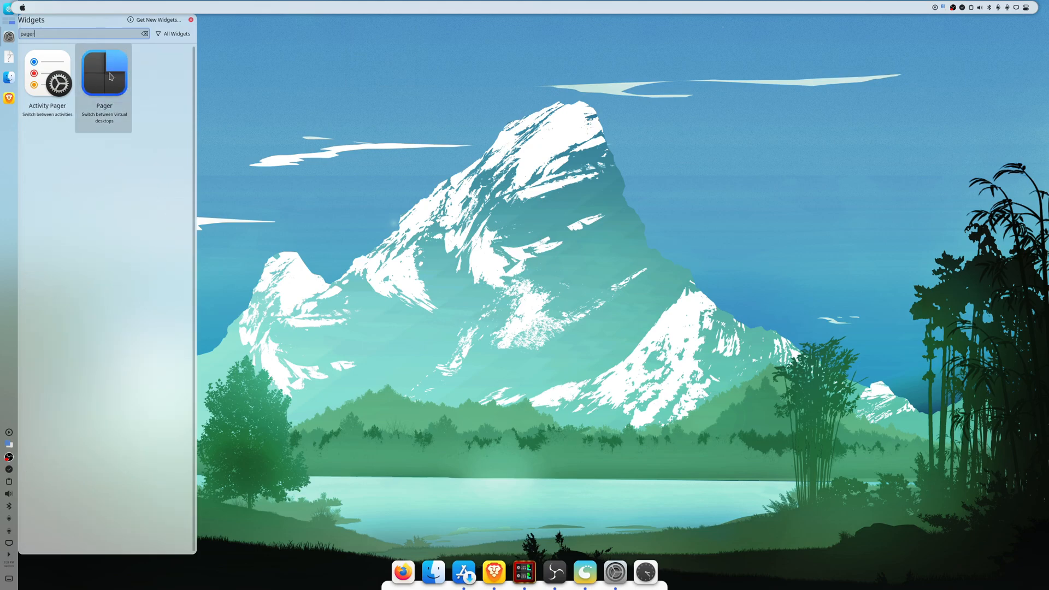
left_click_drag(111, 82, 922, 10)
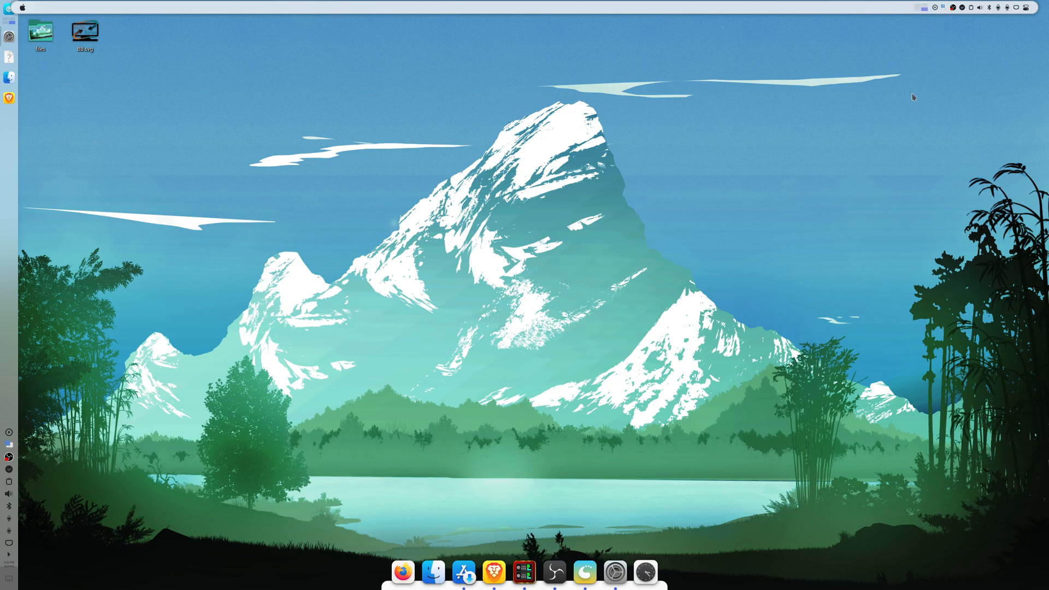
Test the Pager widget by switching back and forth between the virtual desktops
left_click(920, 8)
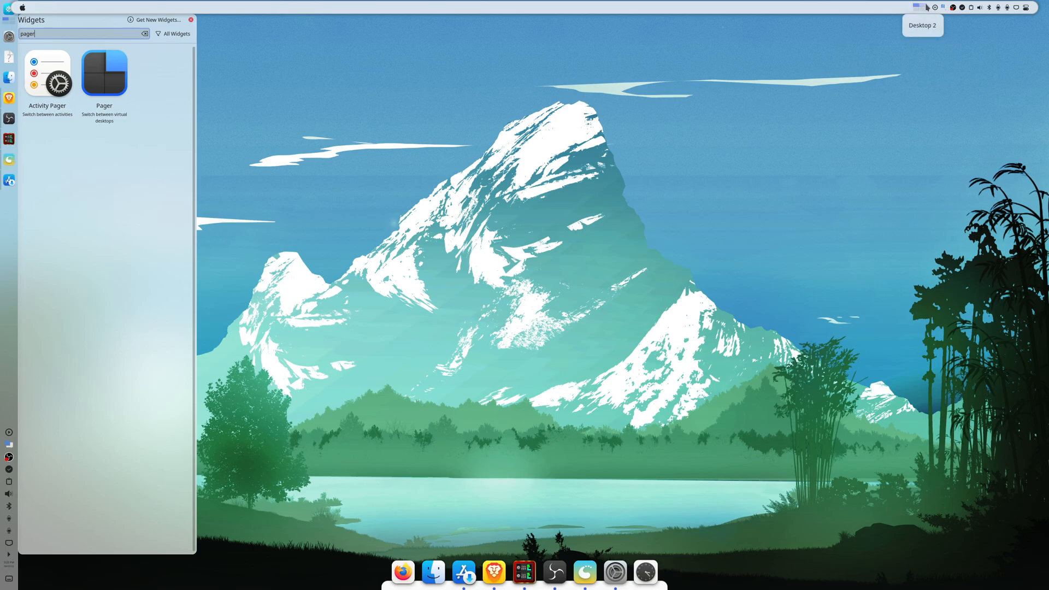
left_click(924, 6)
left_click(918, 10)
left_click(786, 145)
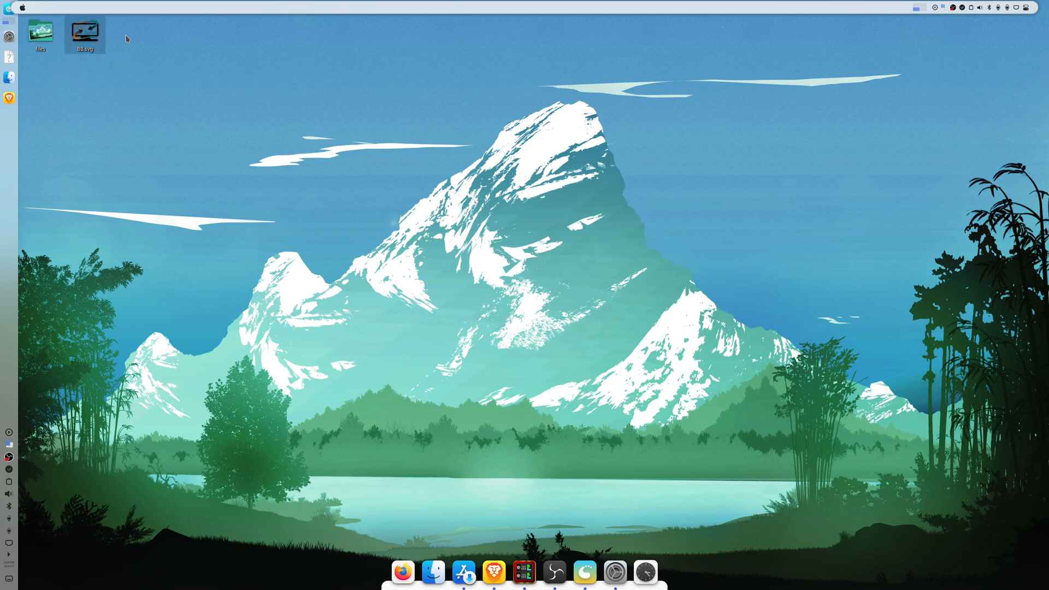
Search the widgets for "show desk" and place the Show Desktop widget at the far end of the upper panel, after the System Tray
right_click(150, 9)
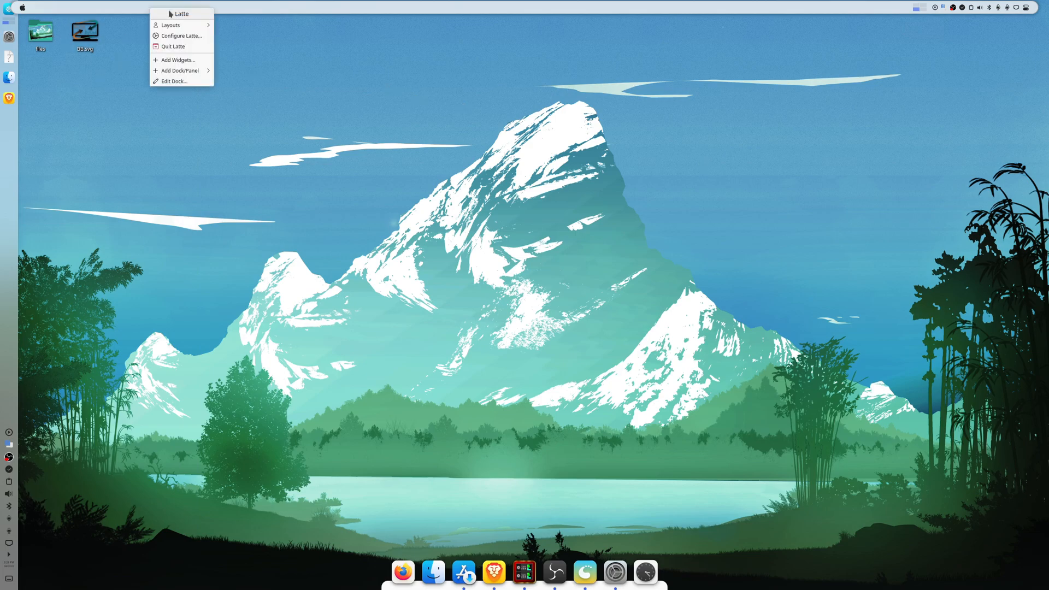
left_click(176, 60)
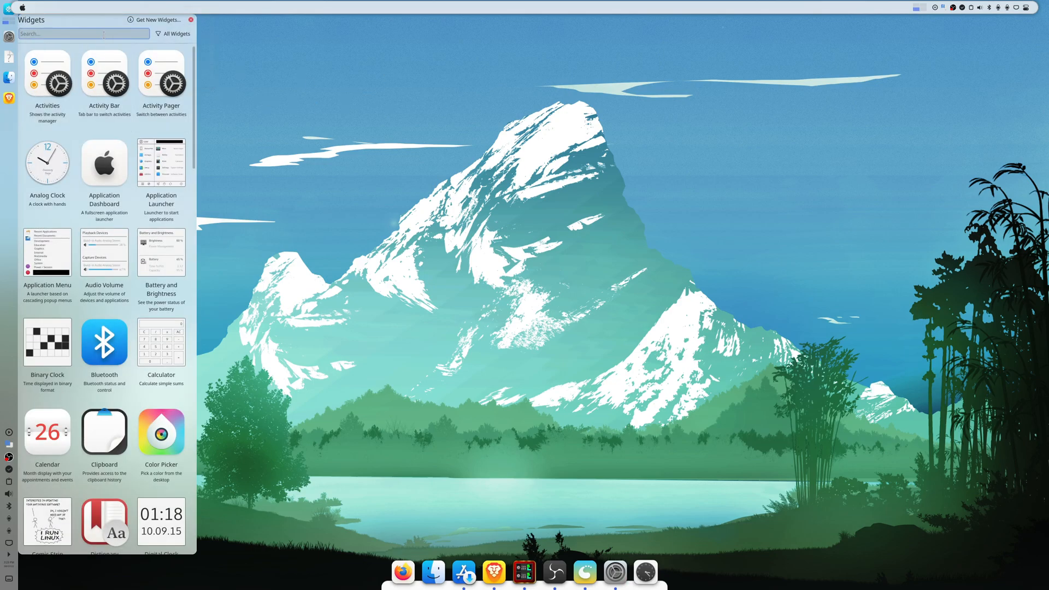
type("show desk")
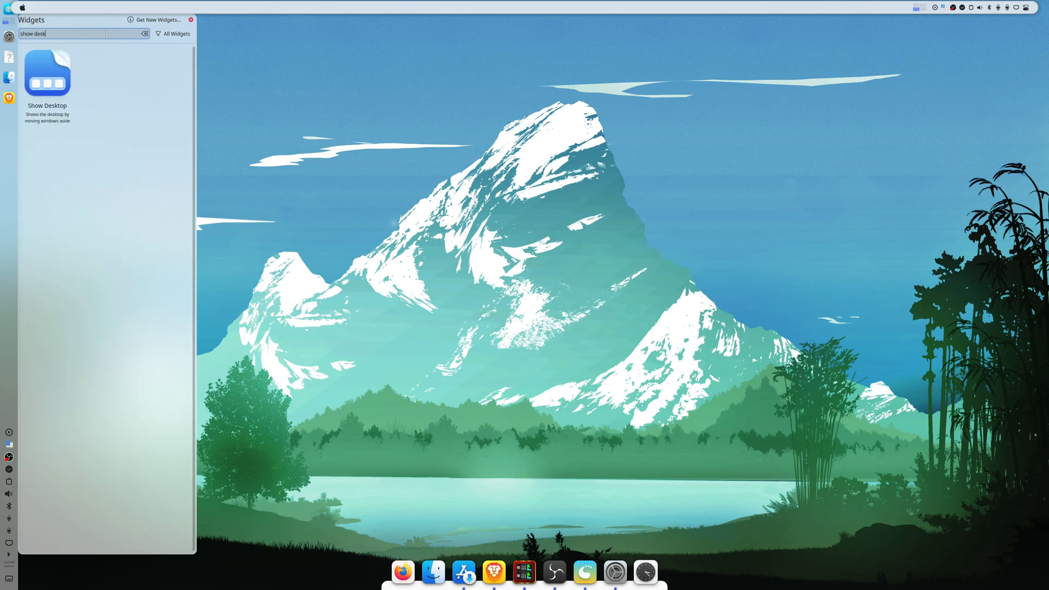
left_click_drag(44, 77, 1045, 14)
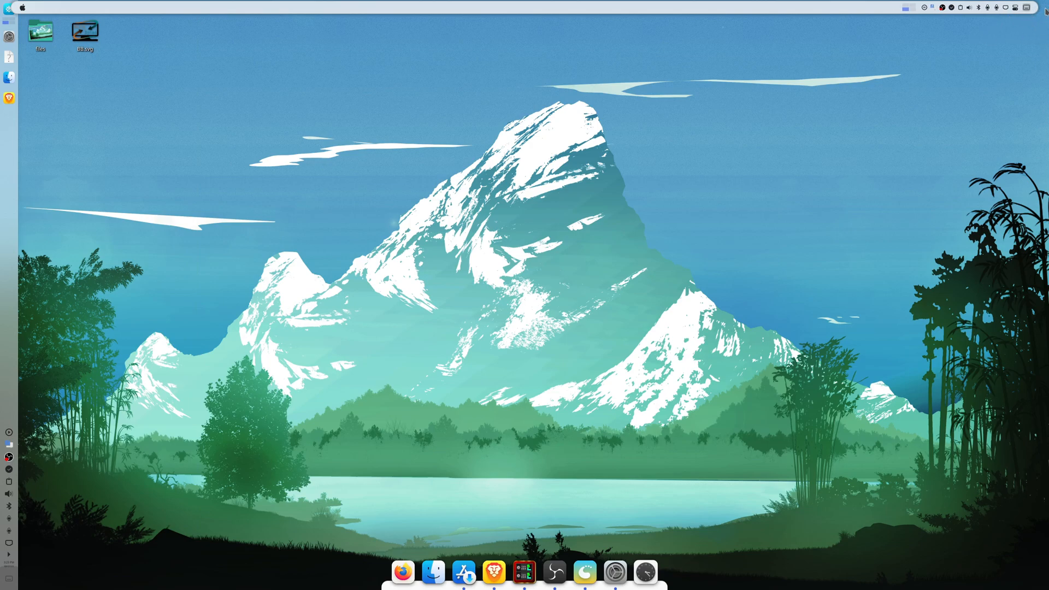
Test the Show Desktop widget, including with the System Settings window open
left_click(1029, 10)
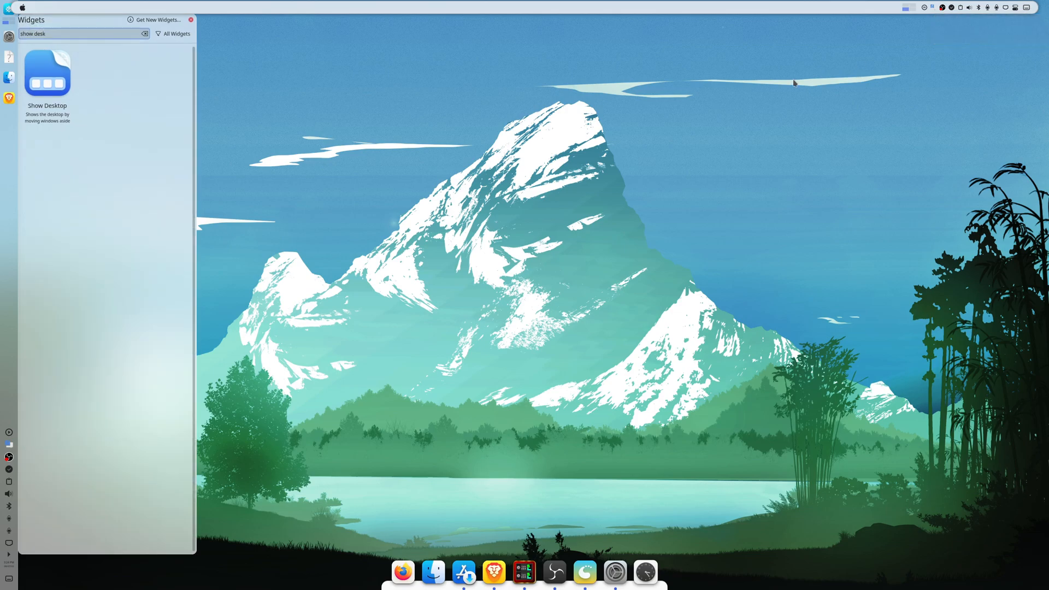
key("Escape")
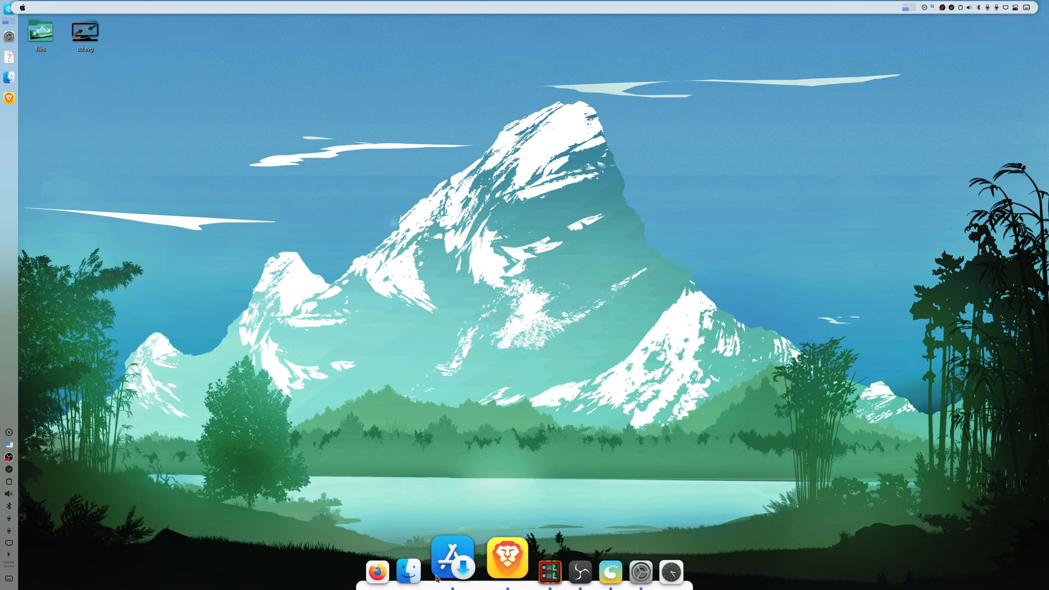
left_click(633, 571)
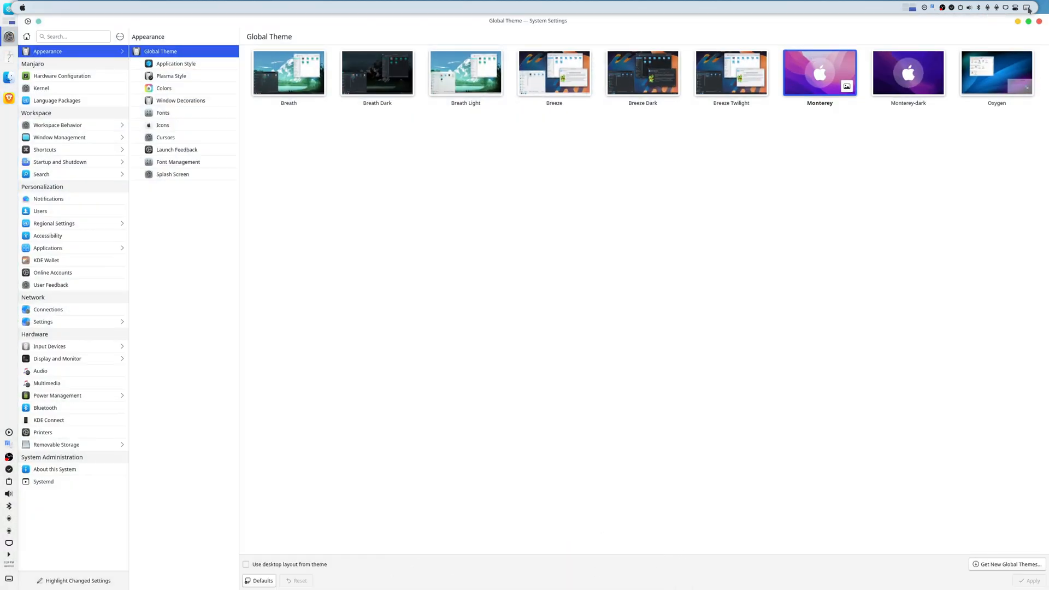
left_click(1029, 9)
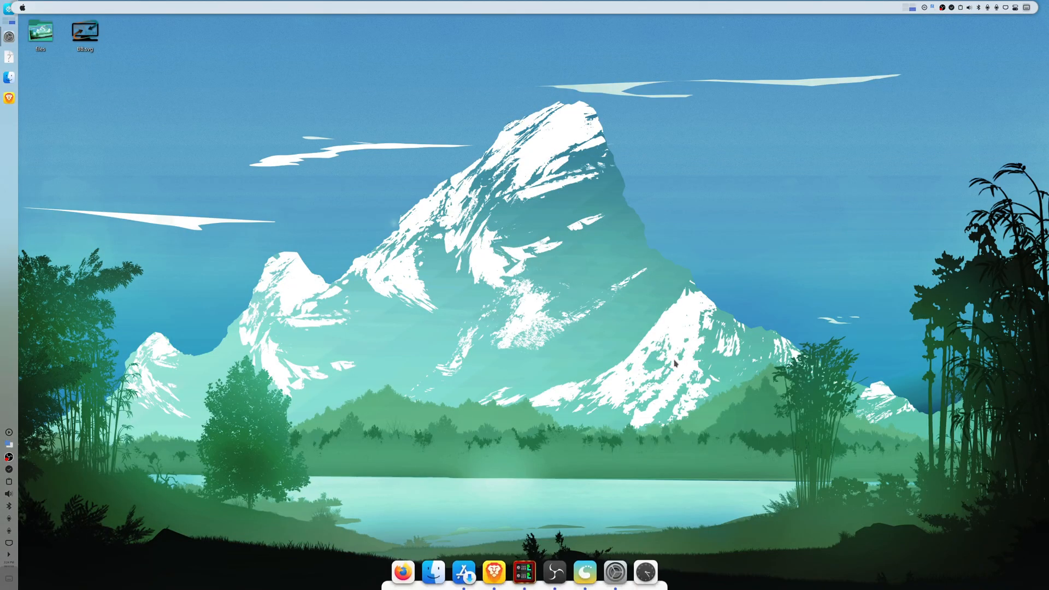
Restore System Settings, switch to the other virtual desktop and back with the Pager, and minimize the window
left_click(622, 573)
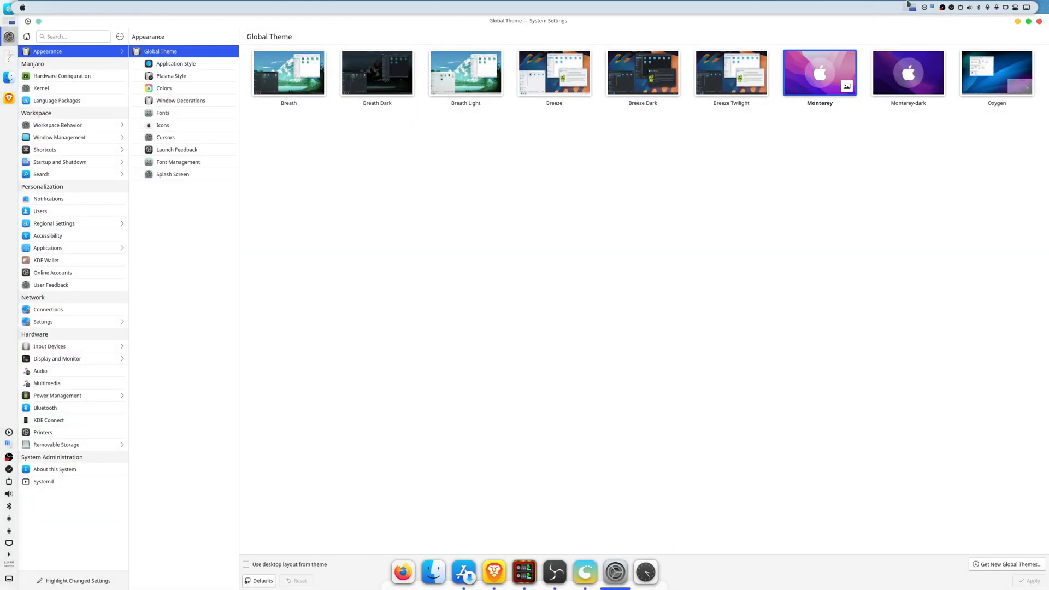
left_click(908, 8)
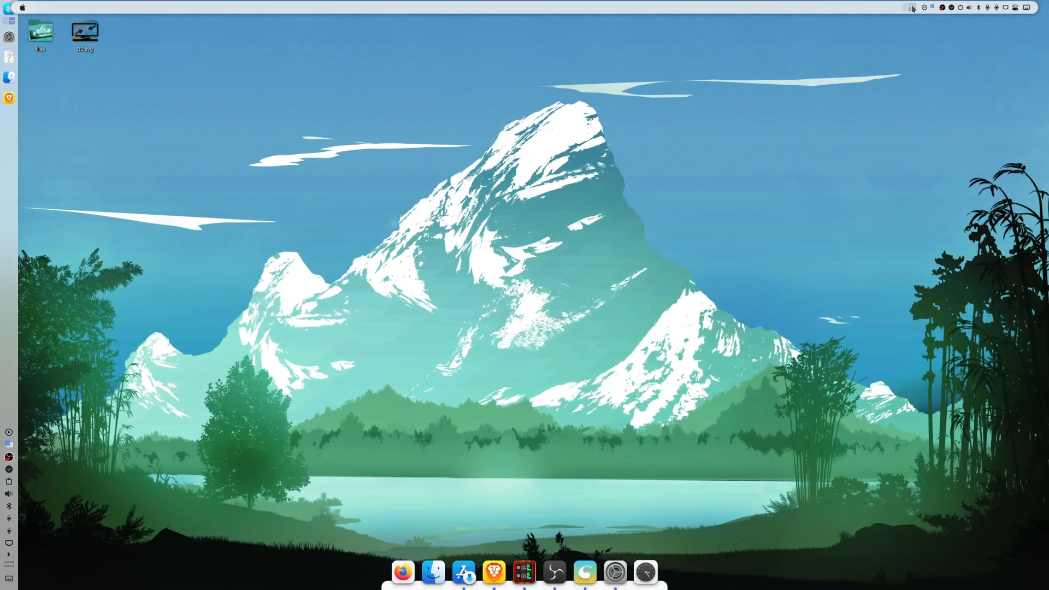
left_click(912, 10)
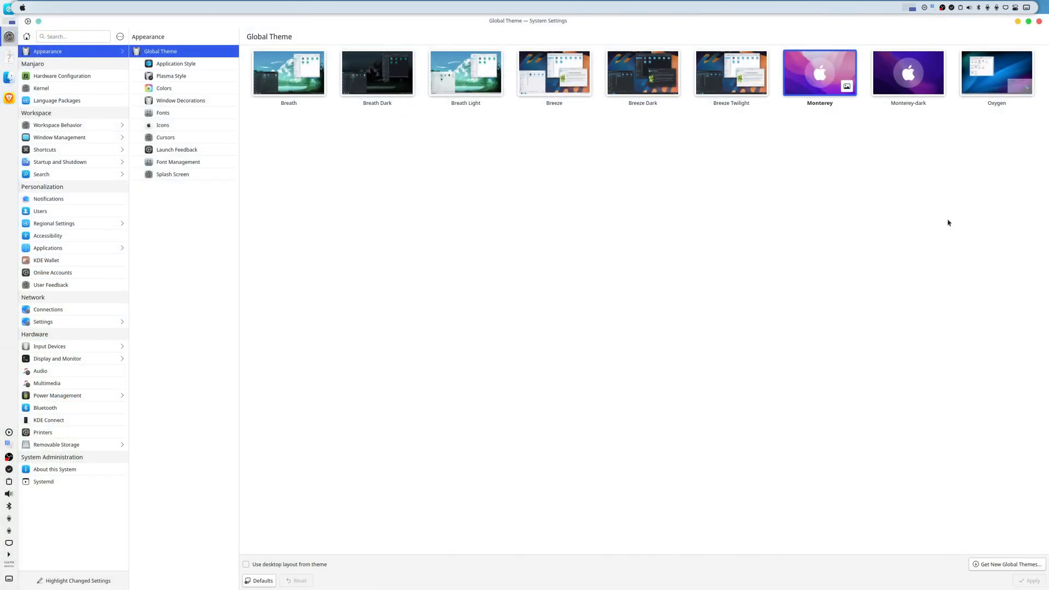
left_click(1018, 22)
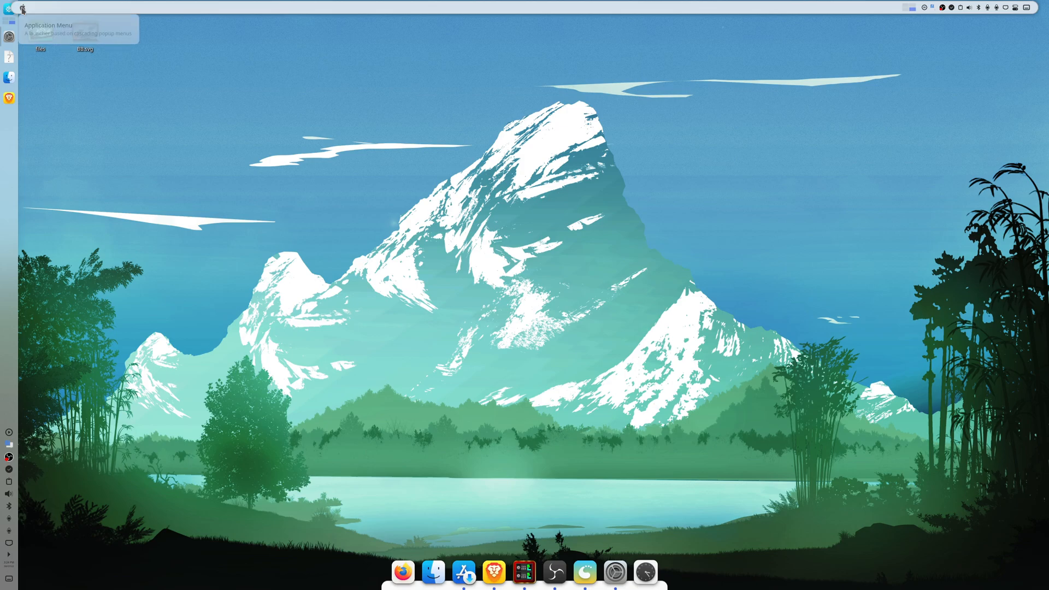
Put the upper panel into edit mode and open the Application Menu widget's settings
right_click(217, 9)
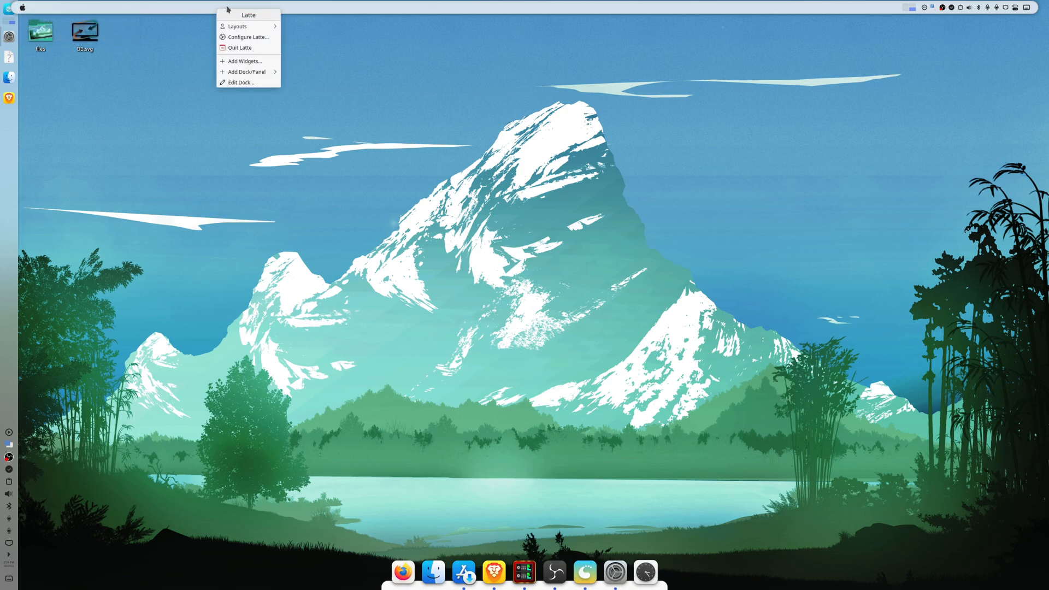
left_click(241, 82)
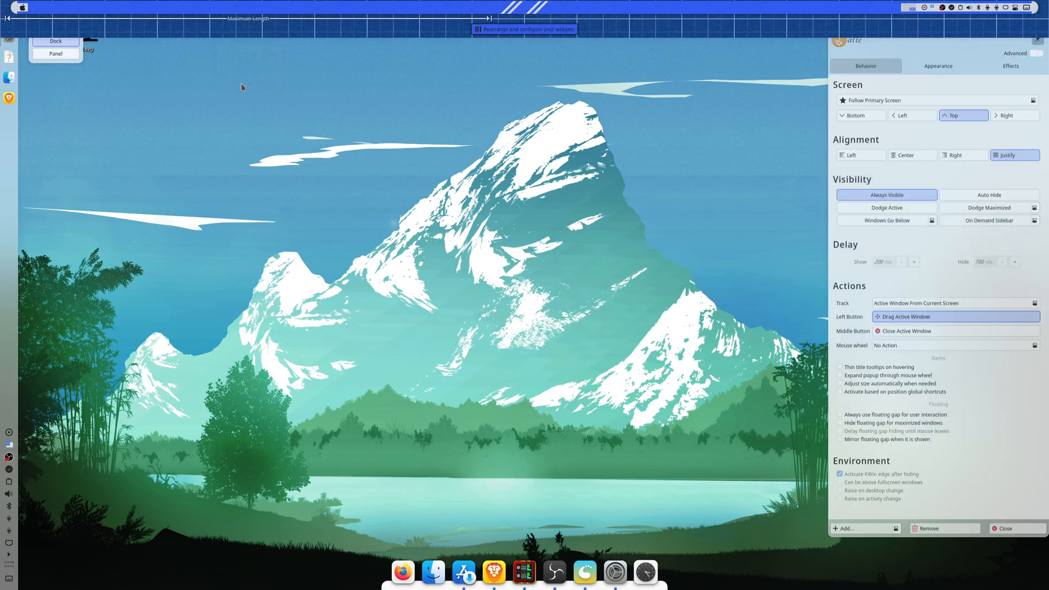
mouse_move(21, 8)
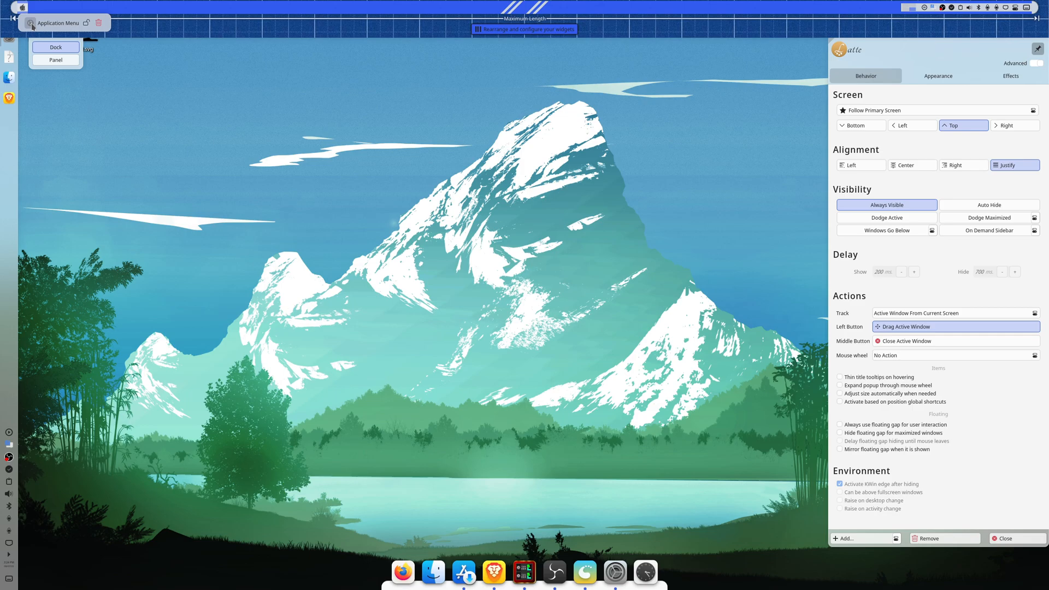
left_click(31, 24)
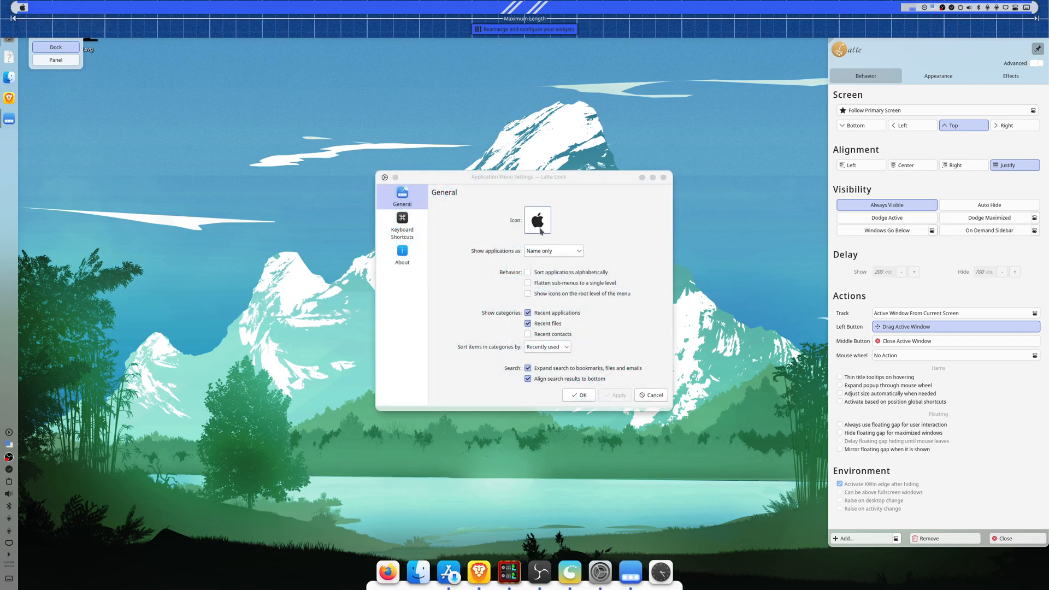
Choose BB.svg from the Desktop folder as the Application Menu widget's icon
left_click(539, 223)
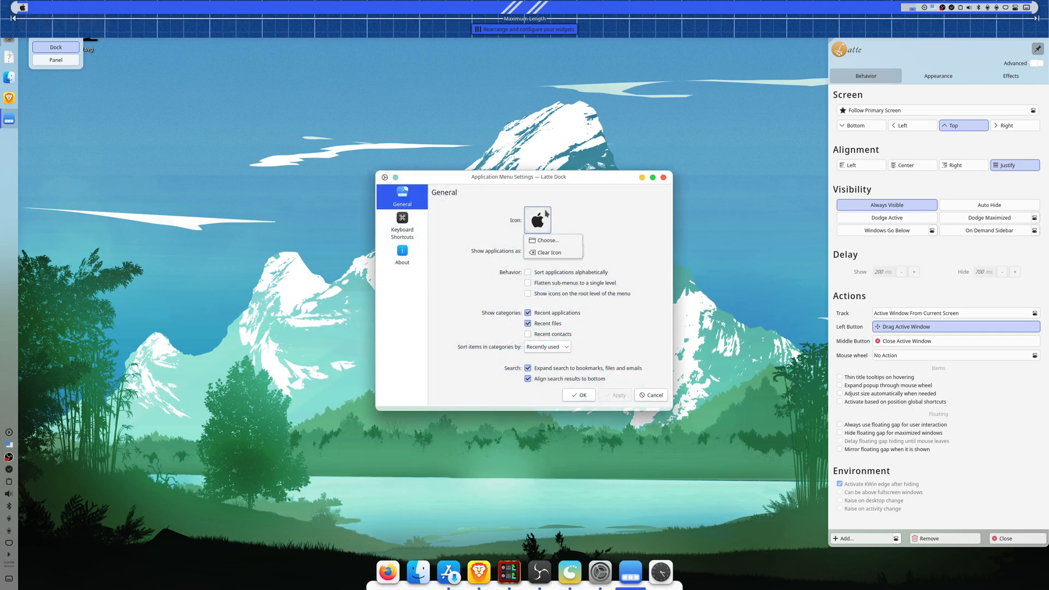
left_click(550, 243)
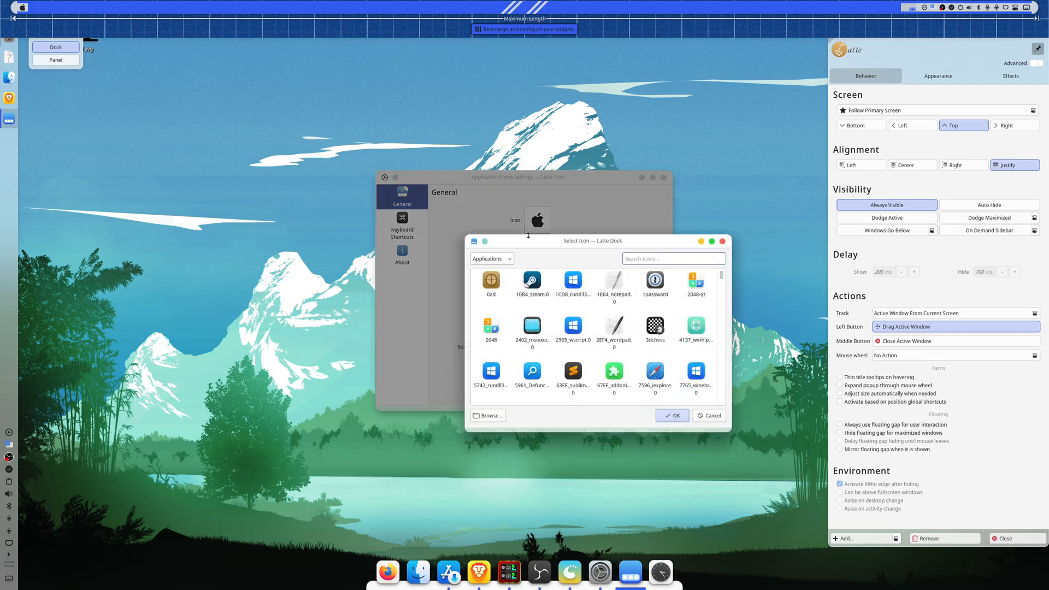
left_click(488, 415)
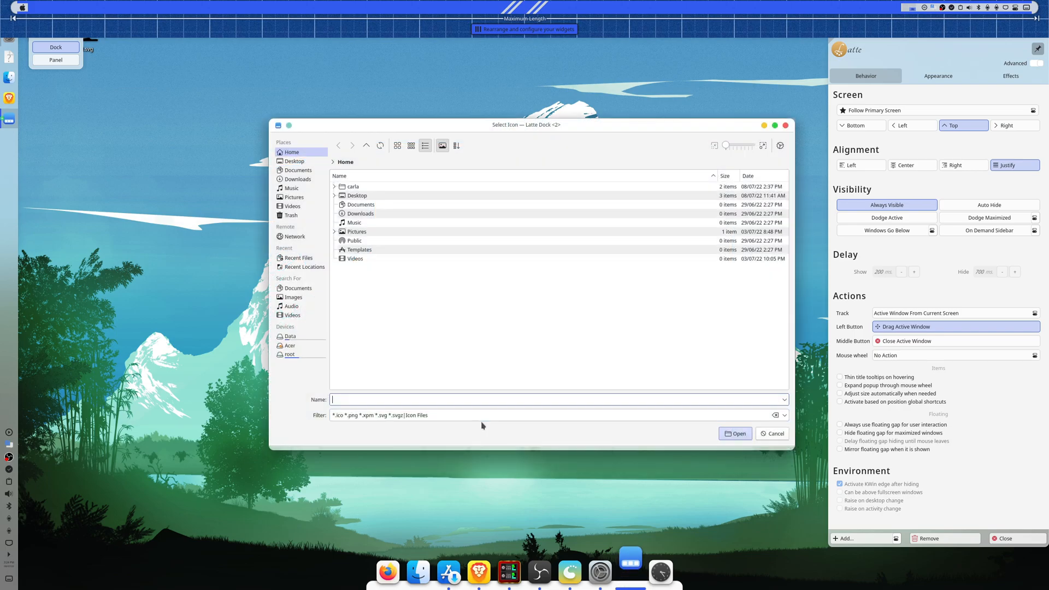
double_click(357, 196)
left_click(356, 197)
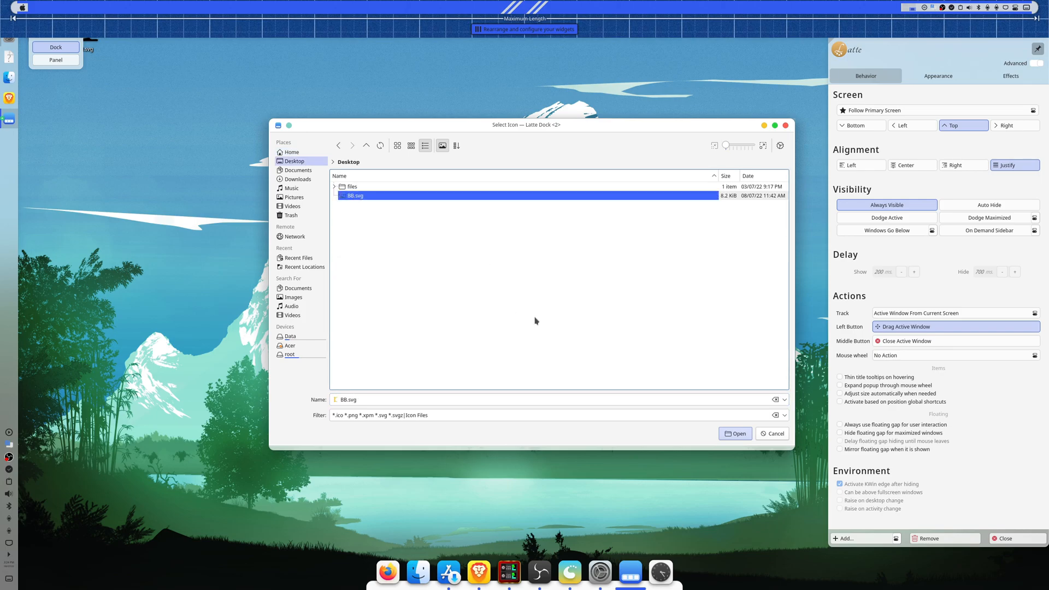
left_click(772, 435)
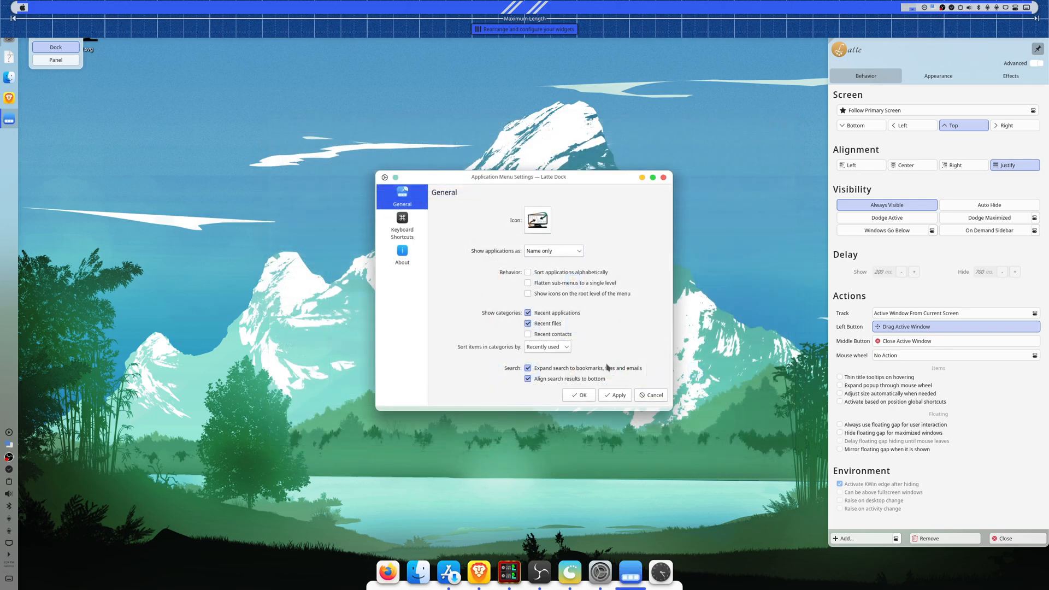
Apply the new icon, close the widget and panel settings, and try out the Application Menu
left_click(619, 403)
left_click(585, 398)
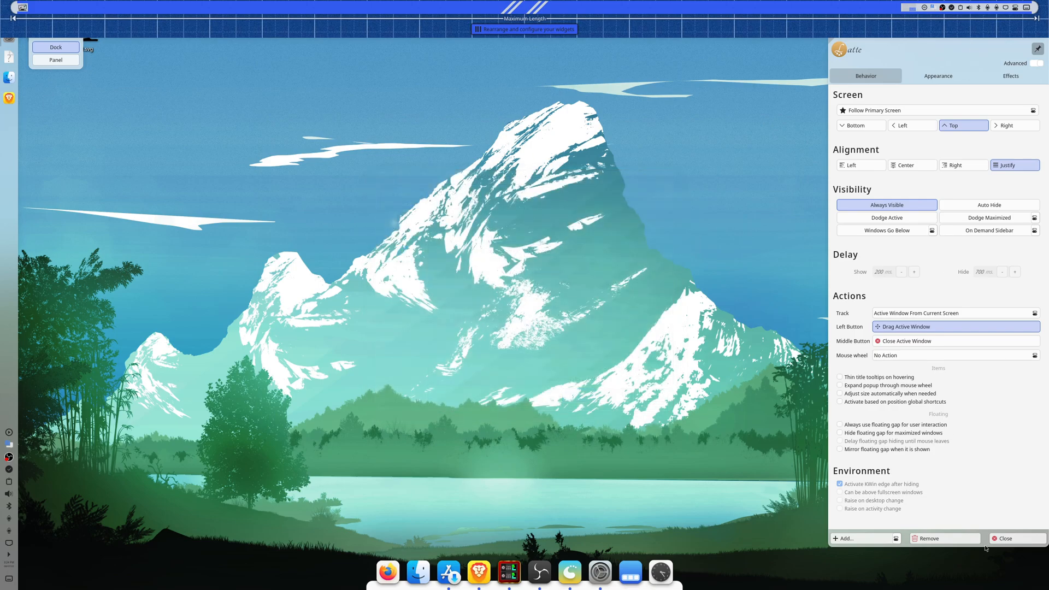
left_click(1008, 538)
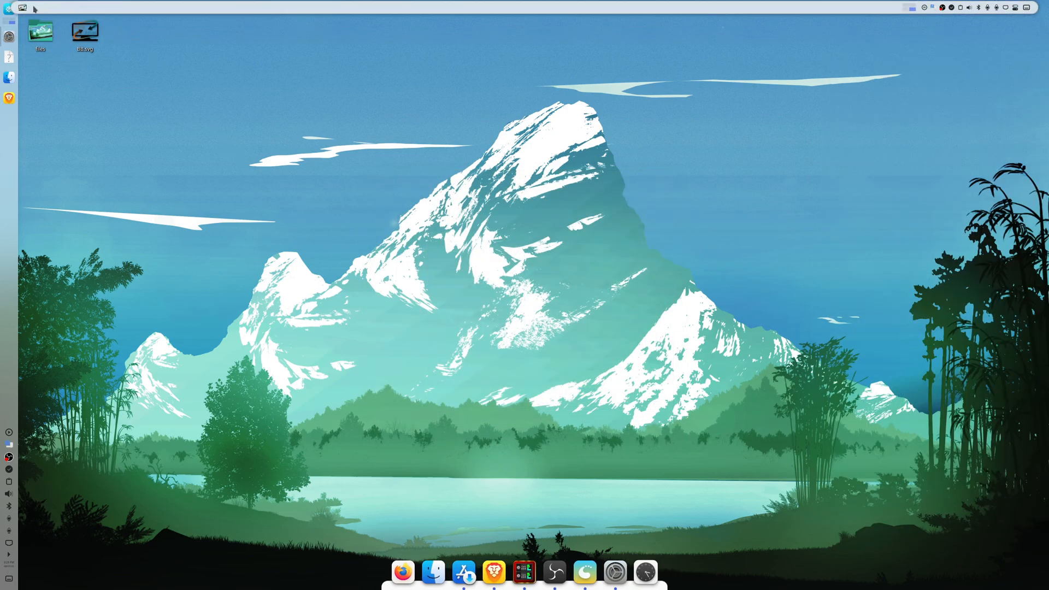
left_click(22, 8)
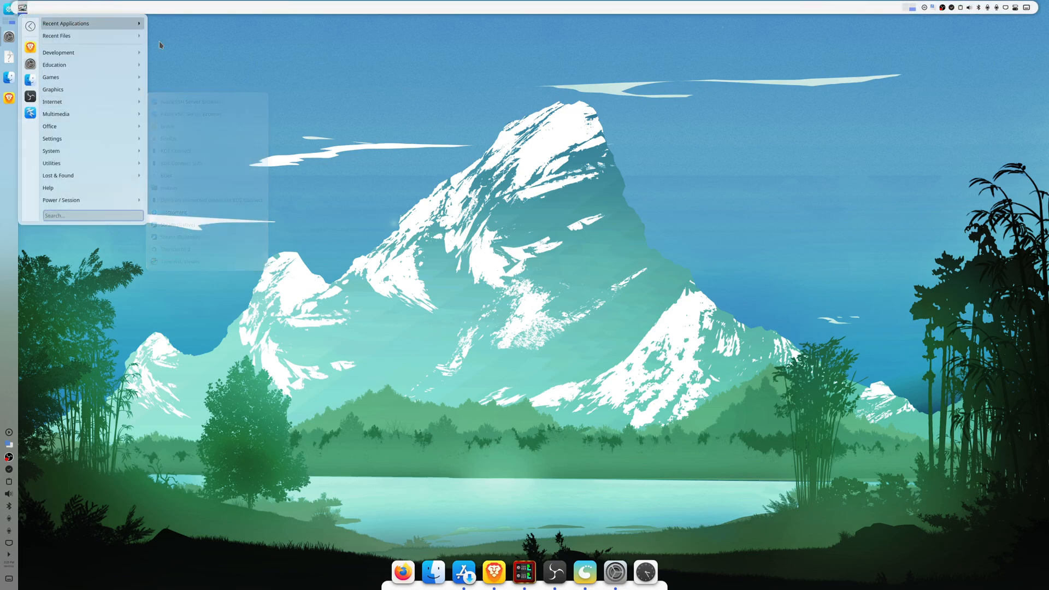
left_click(317, 97)
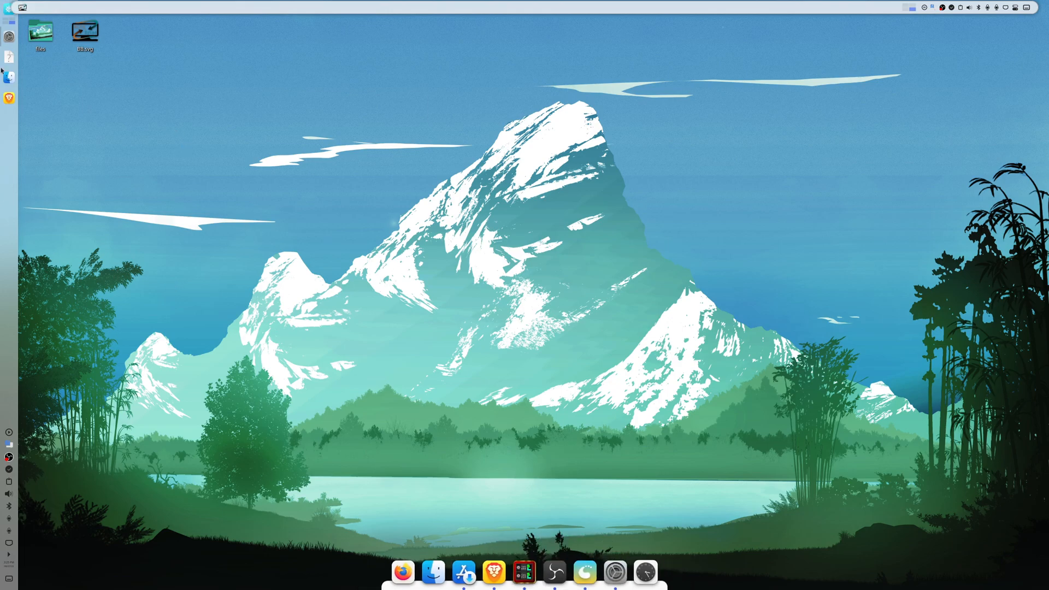
Enter edit mode for the default vertical Plasma panel and remove that panel
right_click(4, 168)
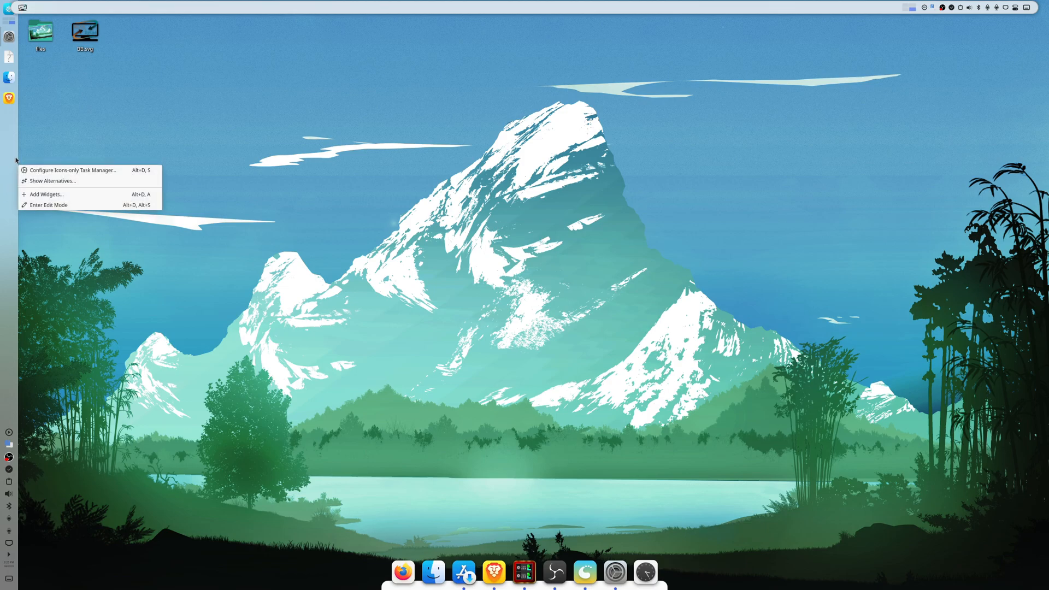
left_click(50, 205)
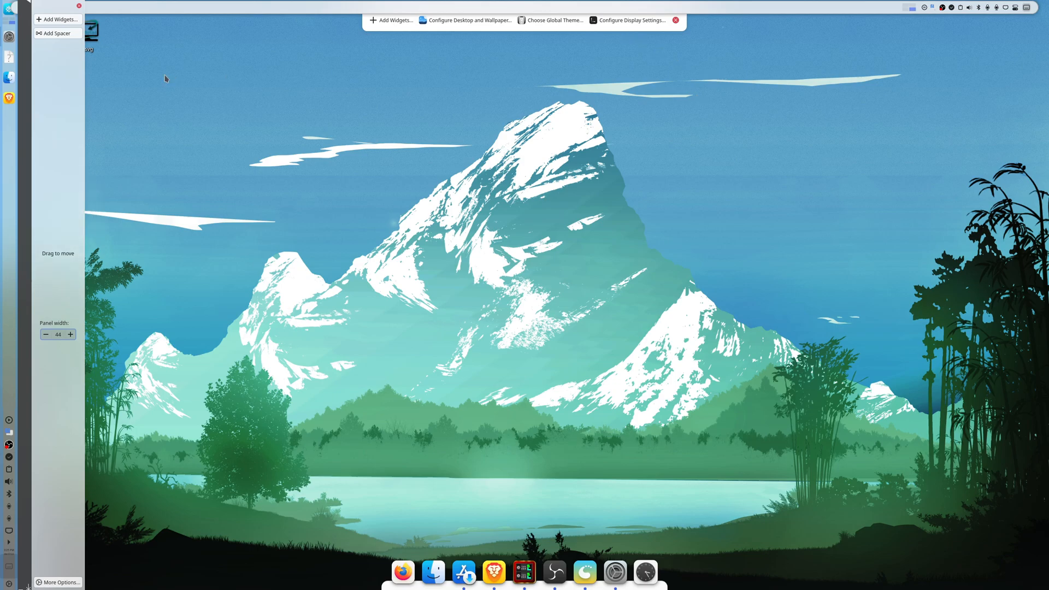
left_click(47, 582)
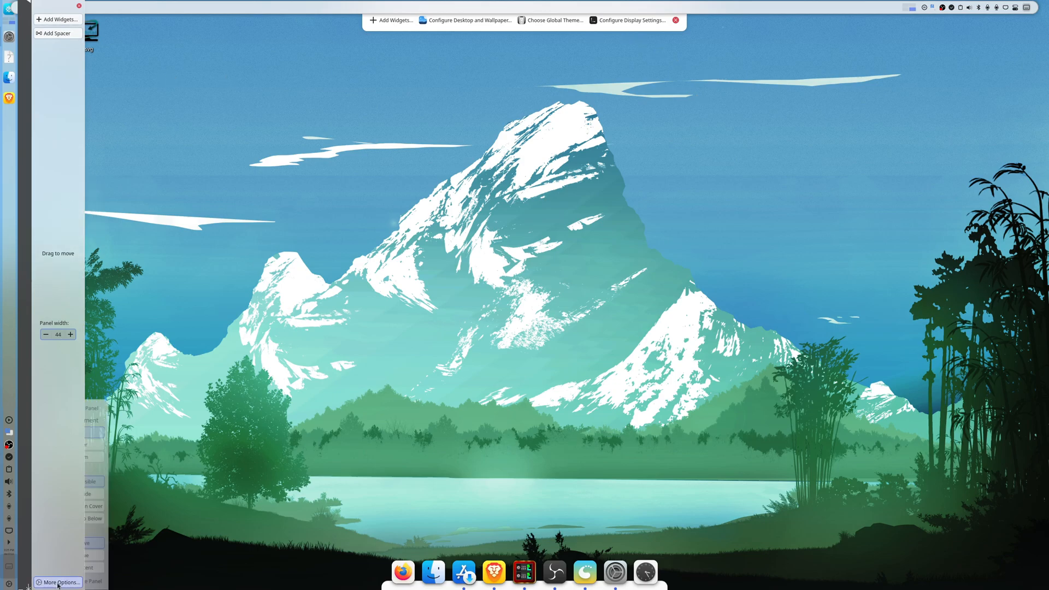
left_click(118, 408)
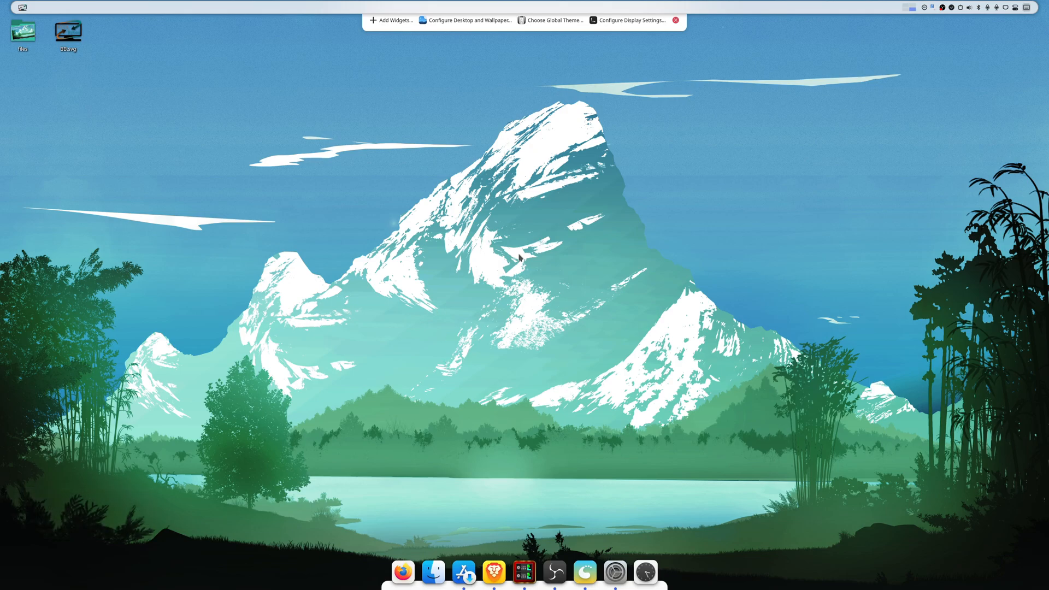
Leave desktop edit mode and set the bottom dock's alignment to Justify and its visibility to Auto Hide
left_click(676, 20)
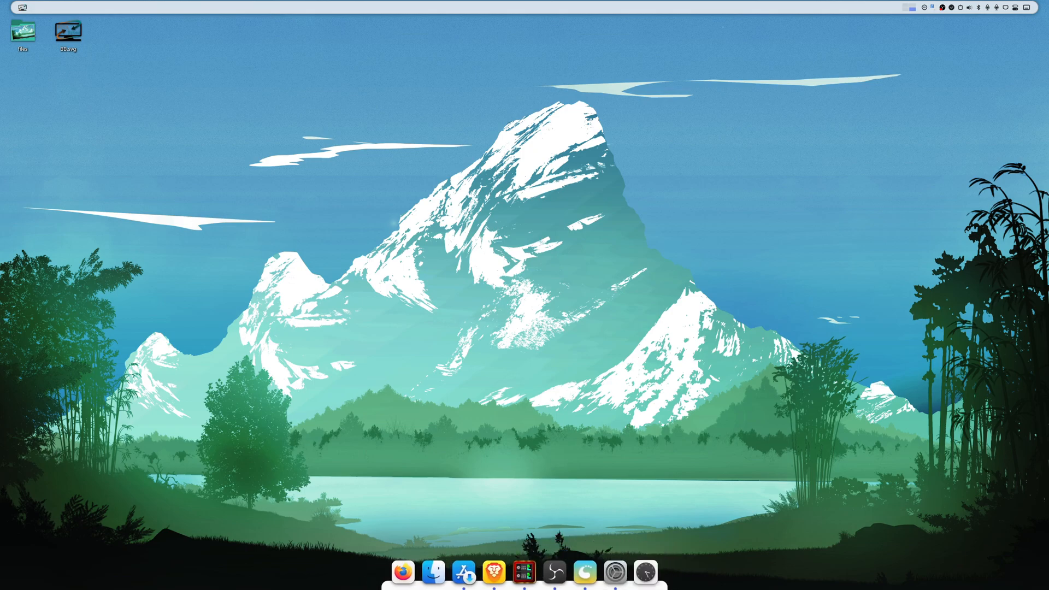
right_click(646, 557)
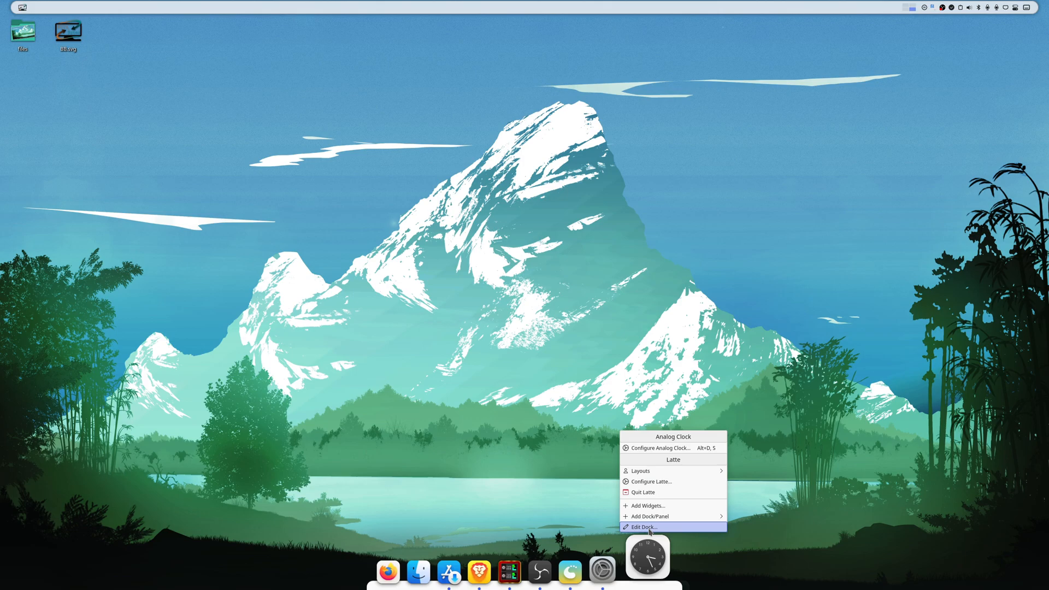
left_click(645, 526)
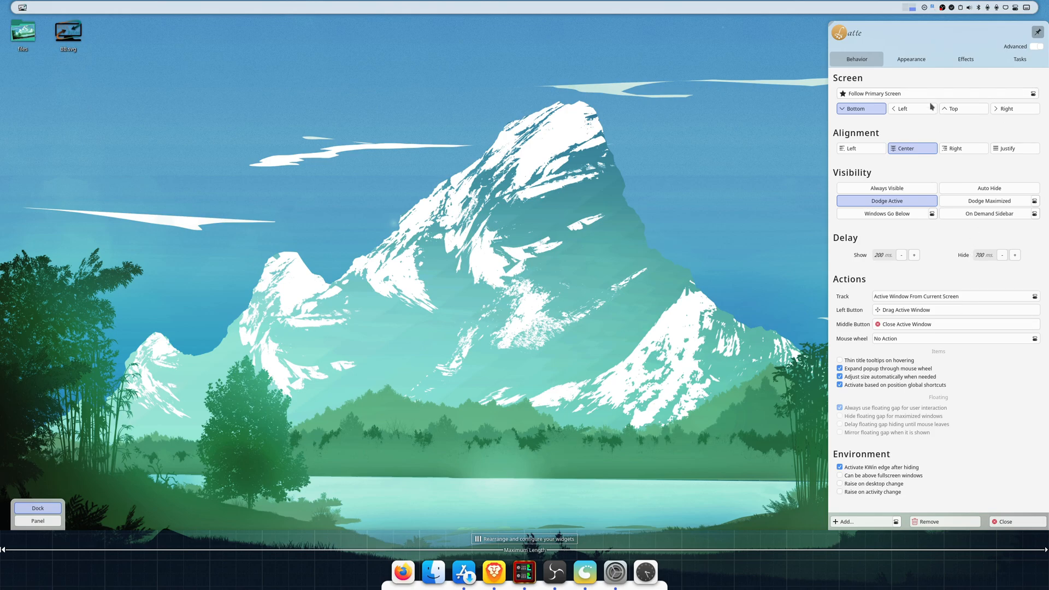
left_click(903, 59)
left_click(867, 61)
left_click(1013, 150)
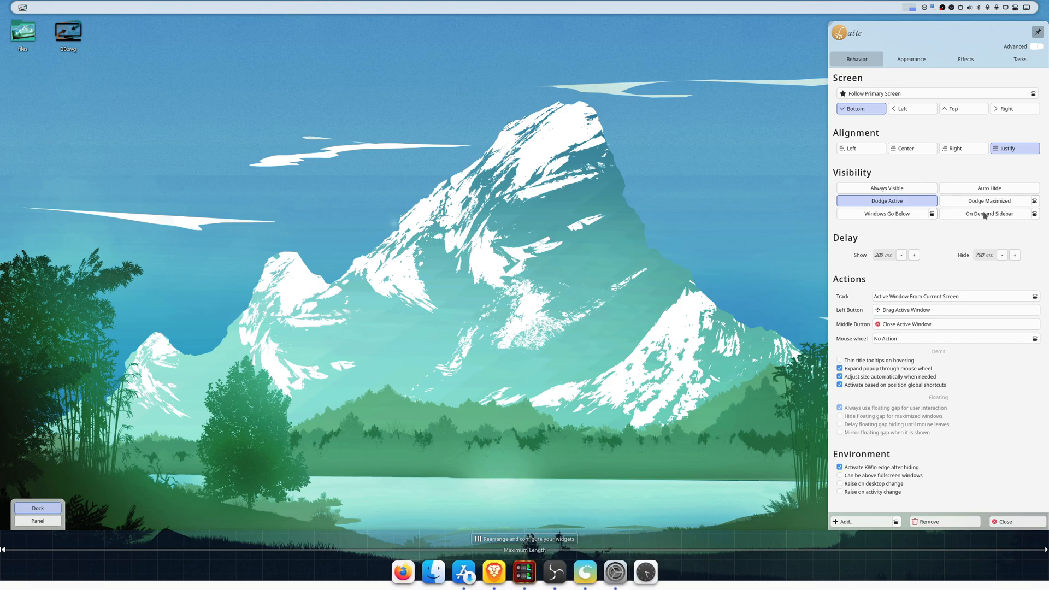
left_click(999, 190)
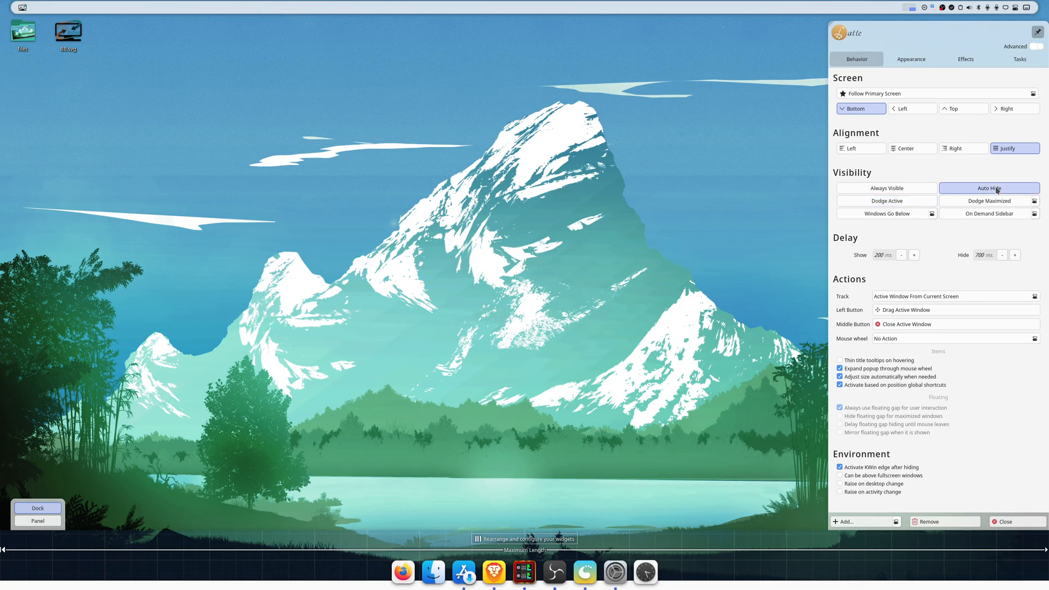
left_click(1000, 522)
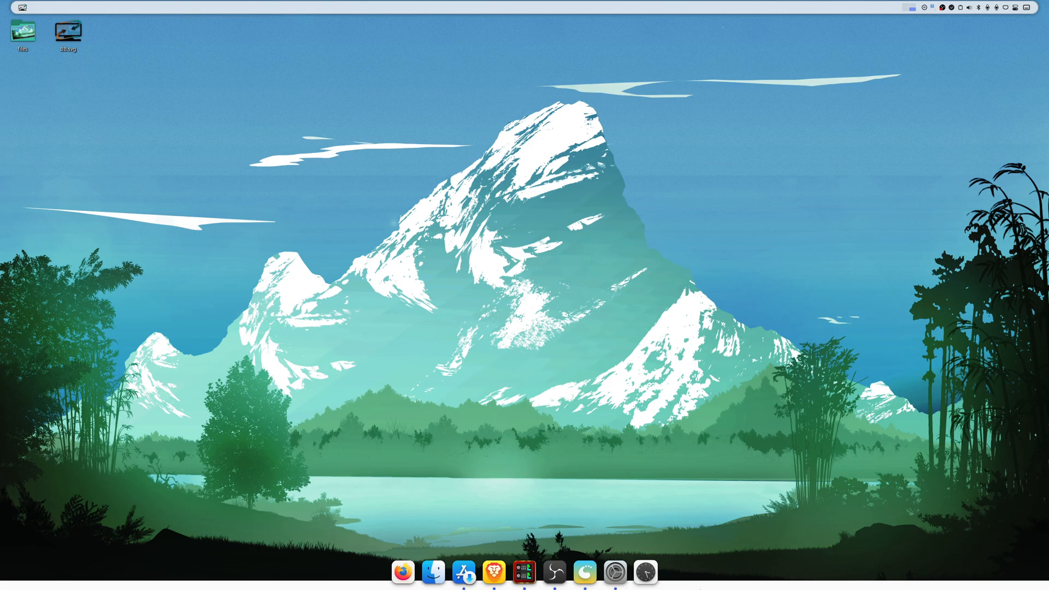
In the bottom dock's appearance settings, set the maximum length to 80% and the absolute item size to 50 px
right_click(774, 587)
left_click(792, 575)
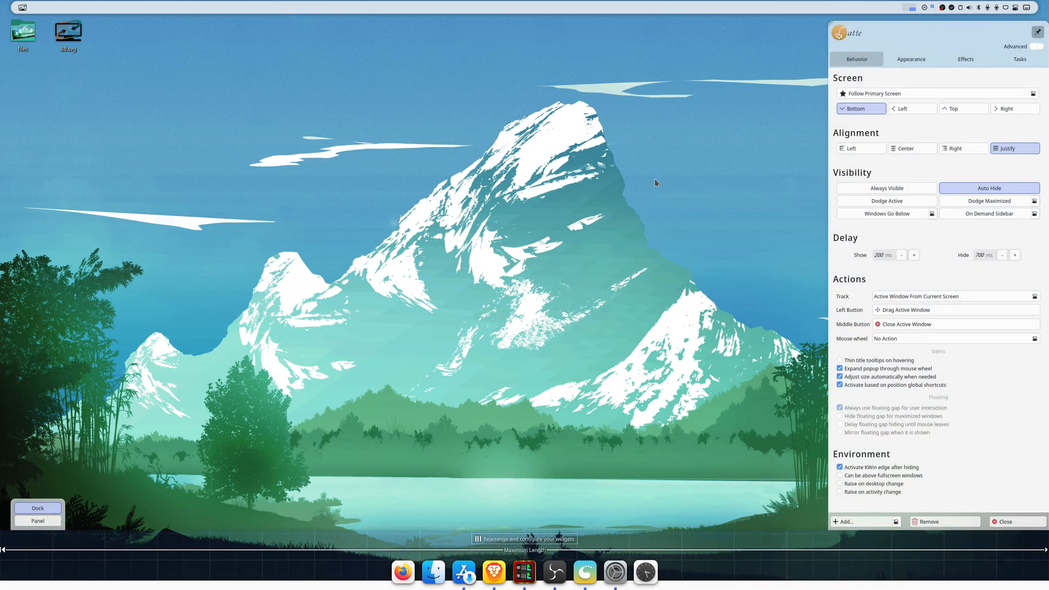
left_click(903, 58)
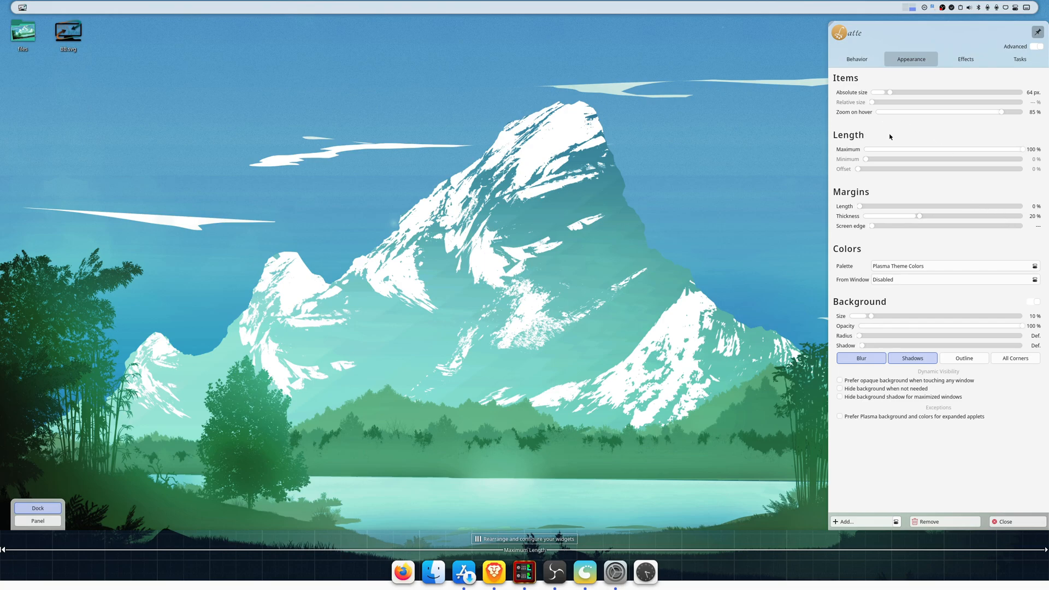
left_click_drag(1027, 152, 989, 155)
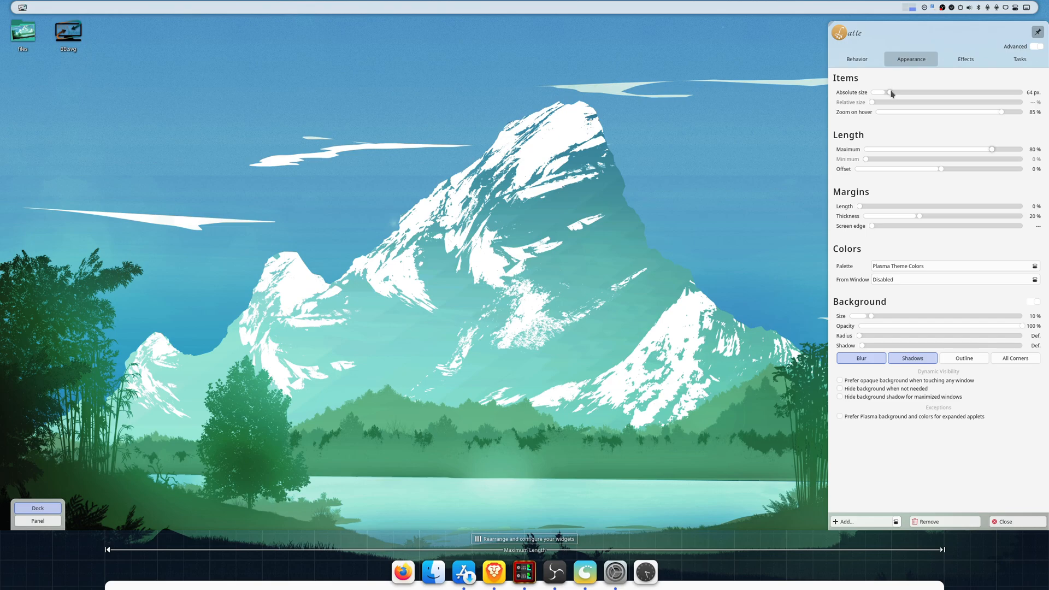
scroll(891, 95, "up", 1)
left_click_drag(891, 95, 887, 97)
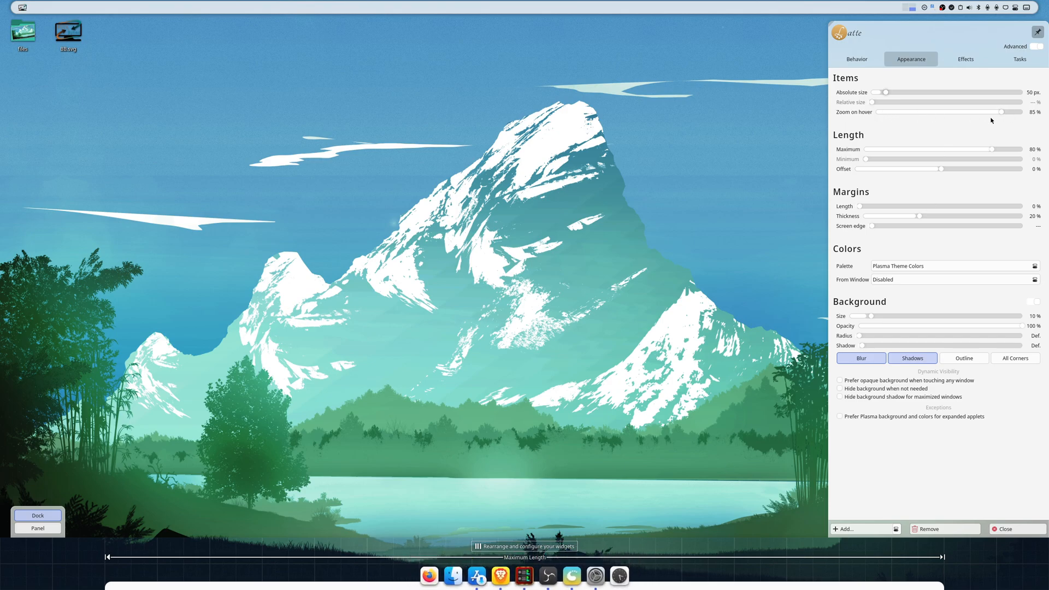
Set the dock's zoom on hover to 50%, with a 7% thickness margin and a 2 px screen edge margin
scroll(1003, 113, "up", 1)
left_click_drag(1003, 115, 952, 117)
left_click_drag(920, 218, 887, 219)
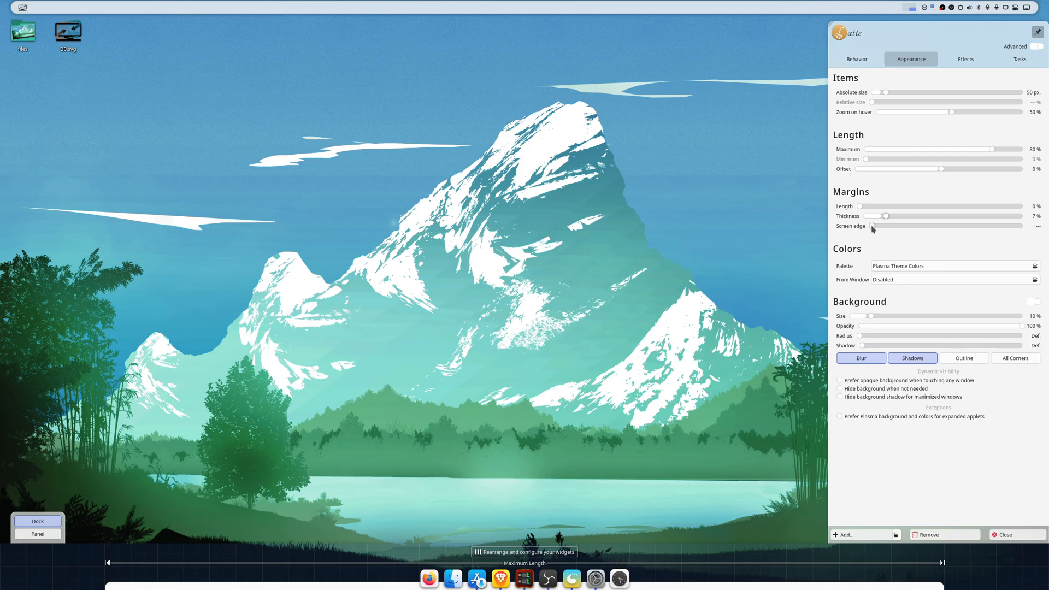
left_click_drag(872, 227, 875, 227)
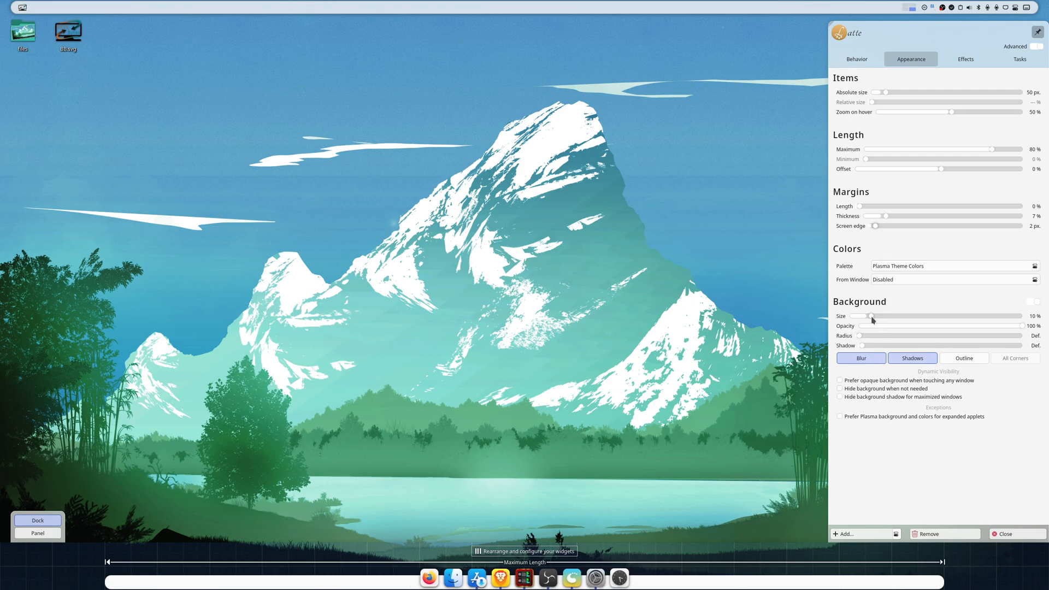
Set the dock background's size to 100%, its opacity to 50% and its corner radius to 50%
left_click_drag(873, 319, 910, 319)
left_click_drag(912, 319, 1045, 323)
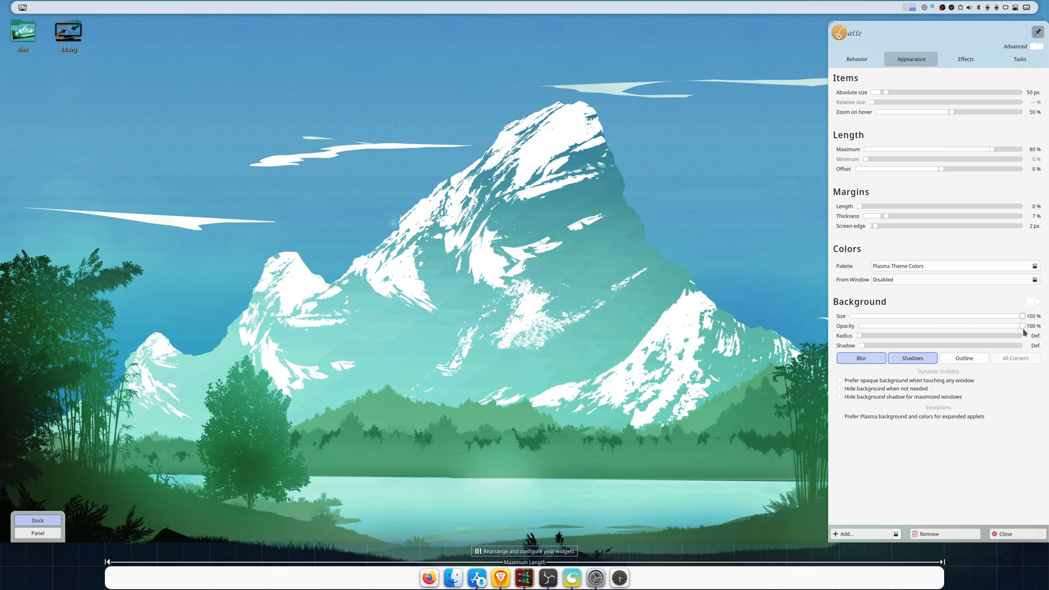
left_click_drag(1022, 326, 941, 328)
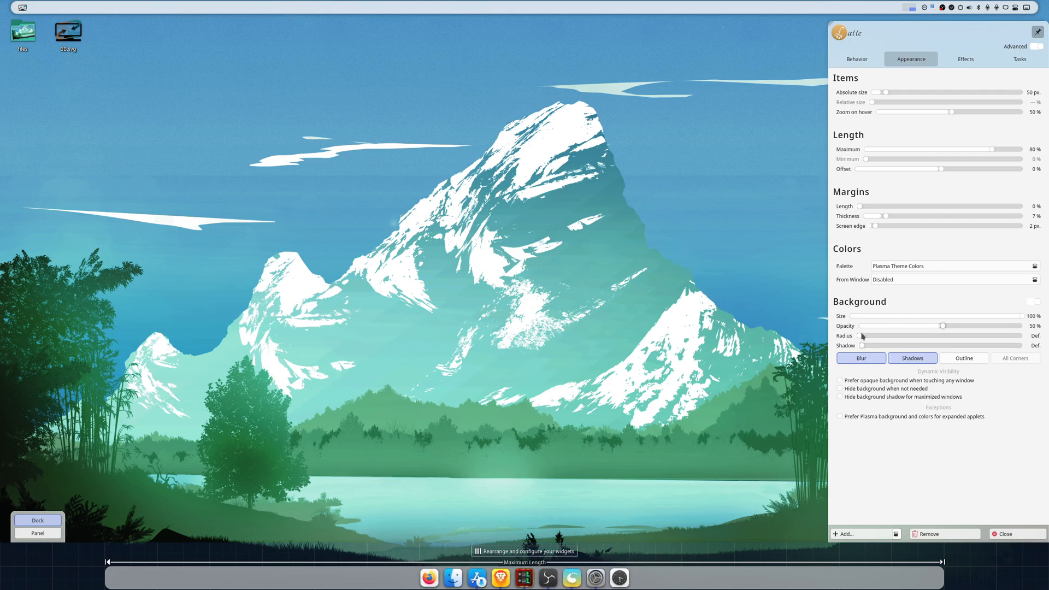
left_click_drag(860, 336, 1029, 342)
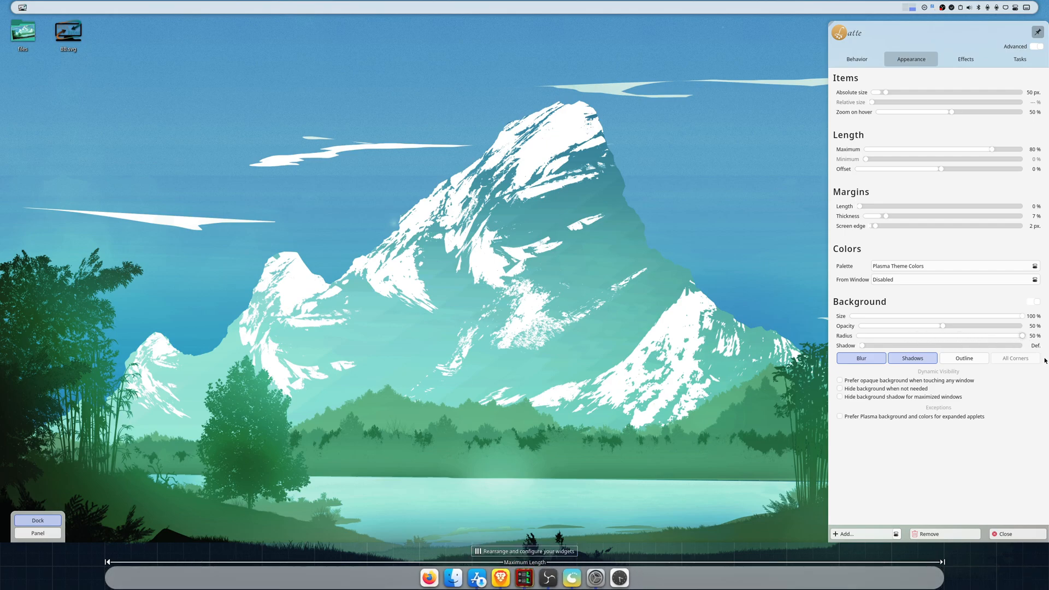
Set the dock background's shadow to 11 px and enable its outline
left_click_drag(863, 346, 933, 350)
left_click_drag(936, 348, 899, 352)
left_click(968, 363)
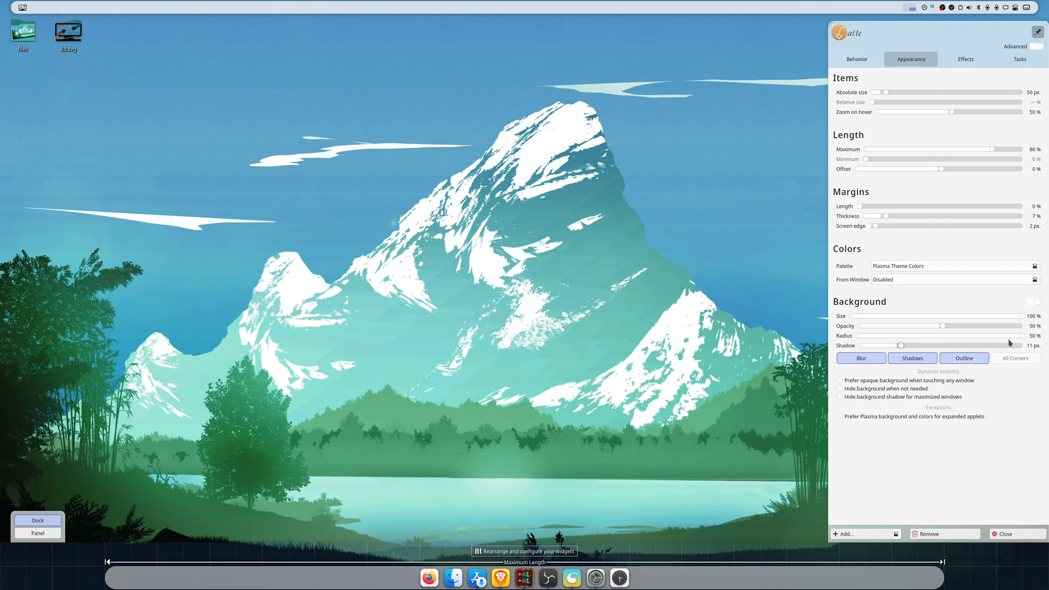
Raise the dock's background opacity to 75% and switch the item shadows to Theme Color
left_click_drag(943, 327, 983, 326)
left_click_drag(980, 327, 980, 326)
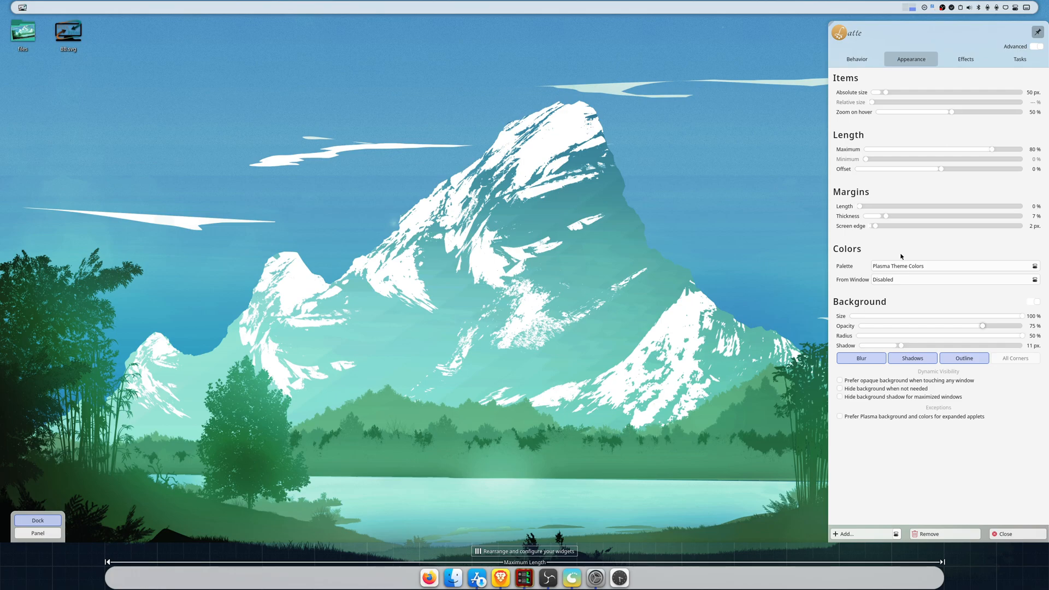
left_click(963, 60)
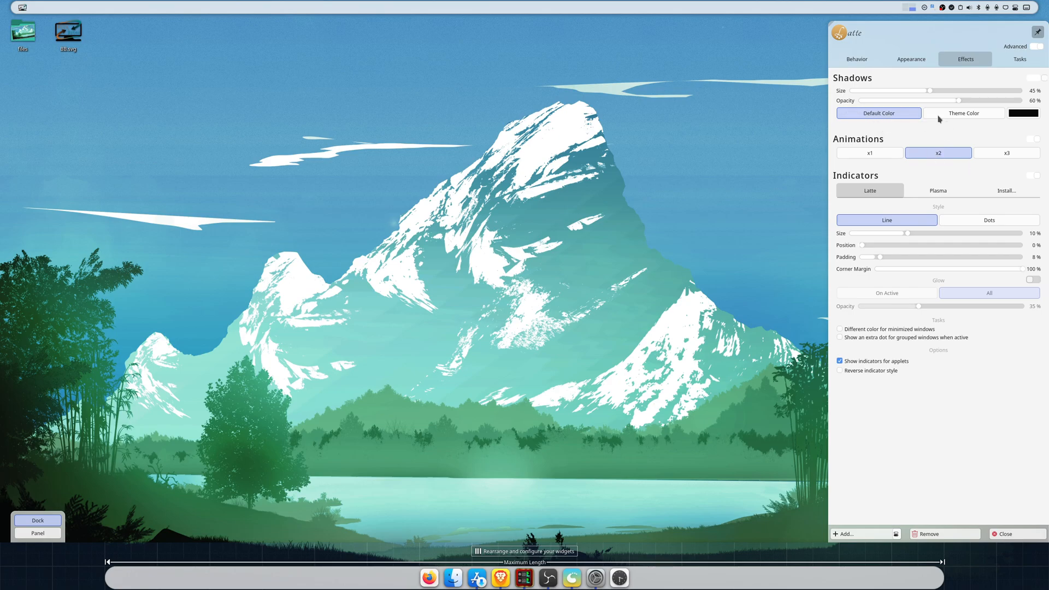
left_click(967, 118)
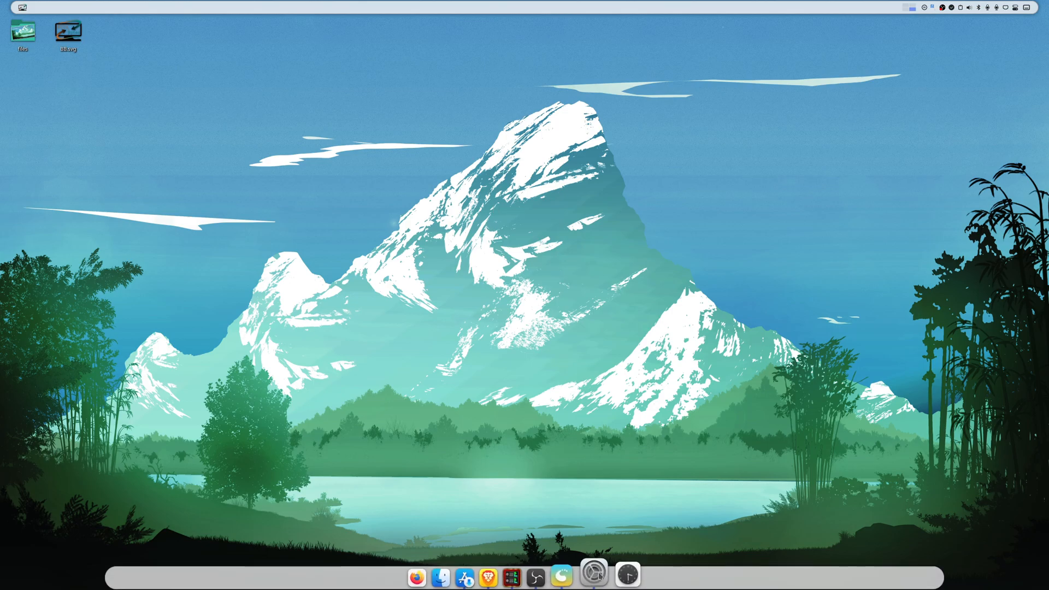
Open System Settings from the dock, apply the Monterey-dark global theme, and minimize the window
left_click(596, 578)
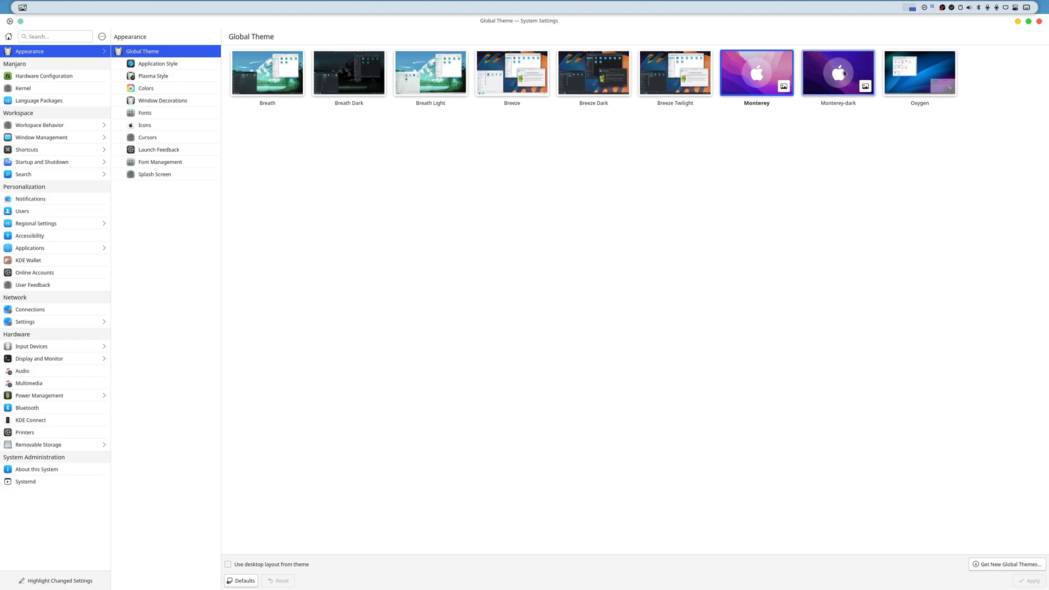
left_click(844, 72)
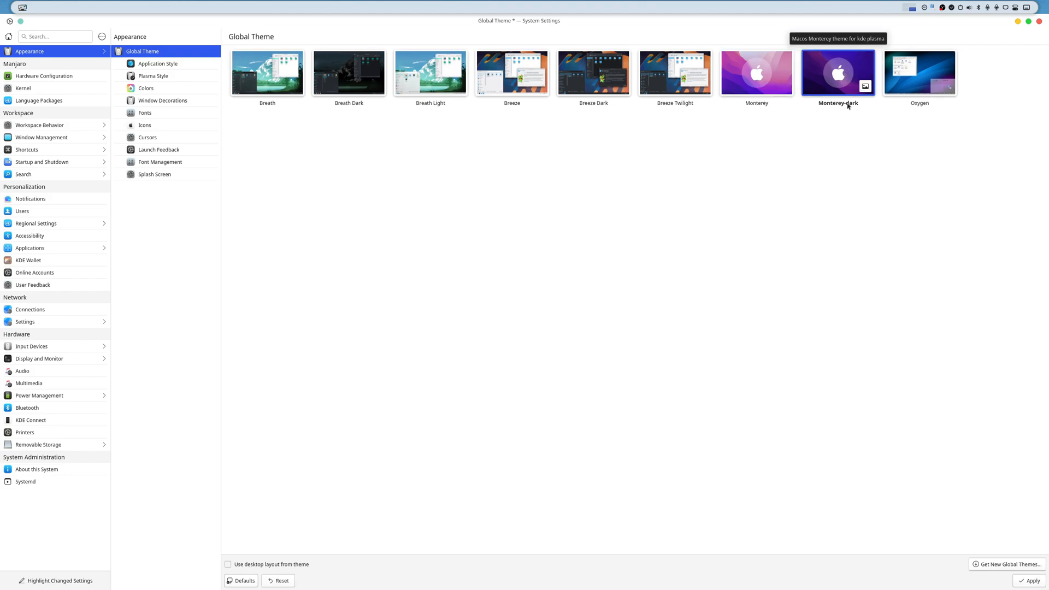
left_click(1029, 580)
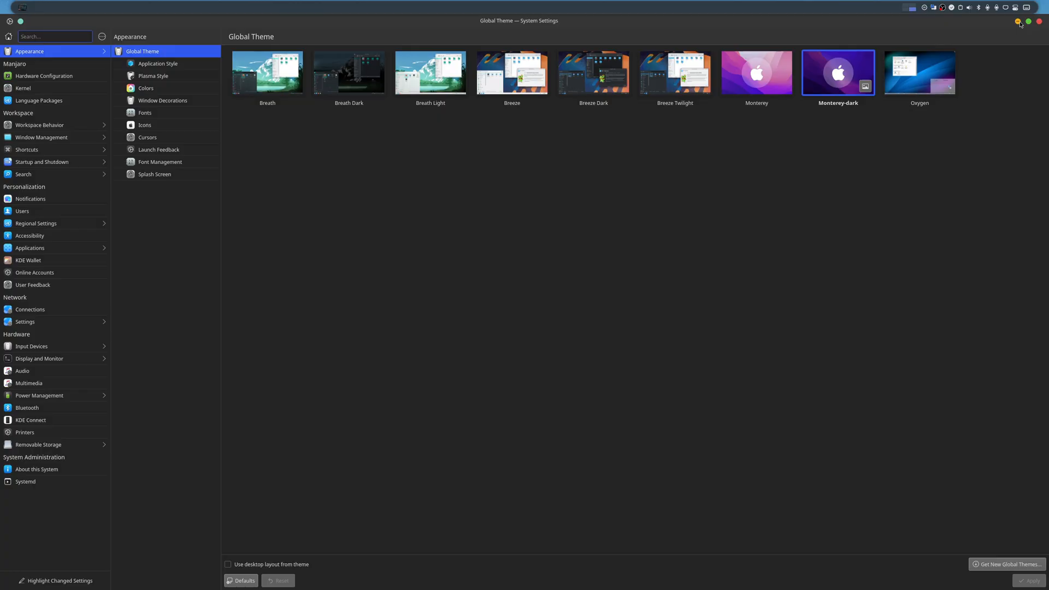
left_click(1018, 23)
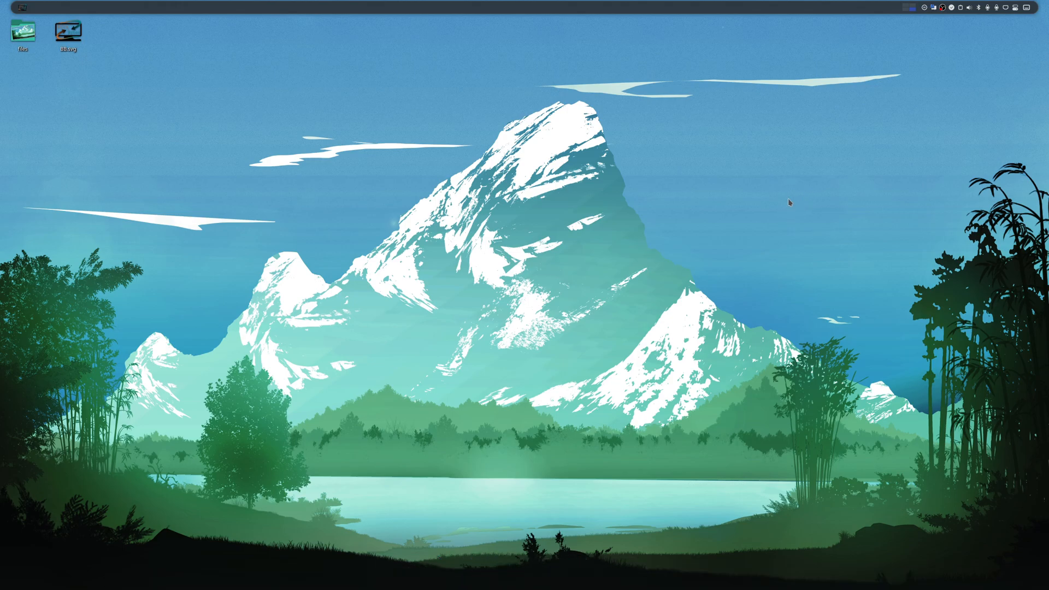
Find the Application Dashboard widget by searching for "dash" and place it at the left end of the bottom dock
mouse_move(601, 589)
mouse_move(706, 587)
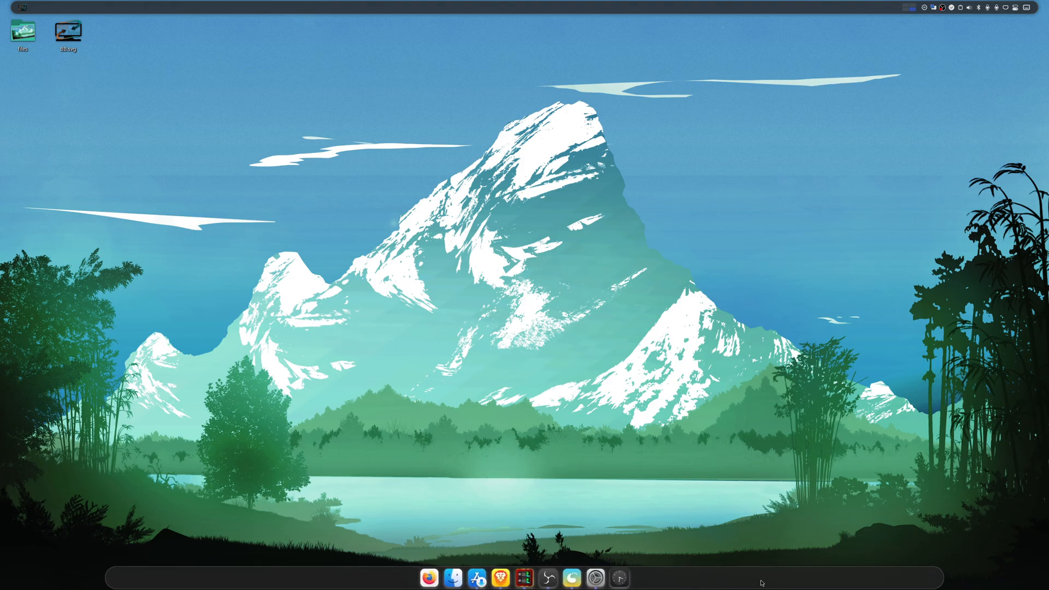
right_click(691, 588)
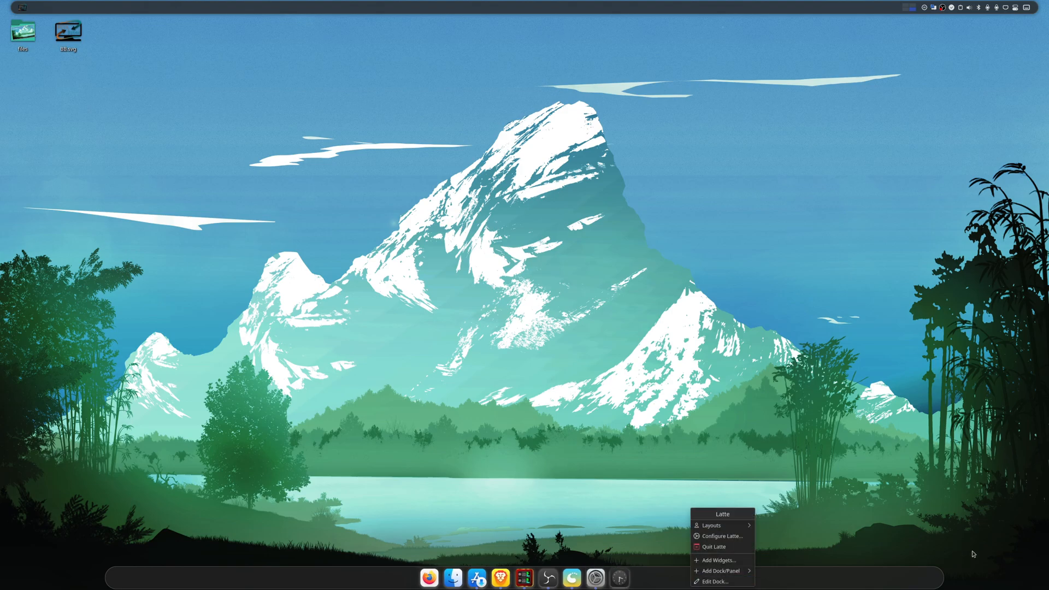
left_click(719, 568)
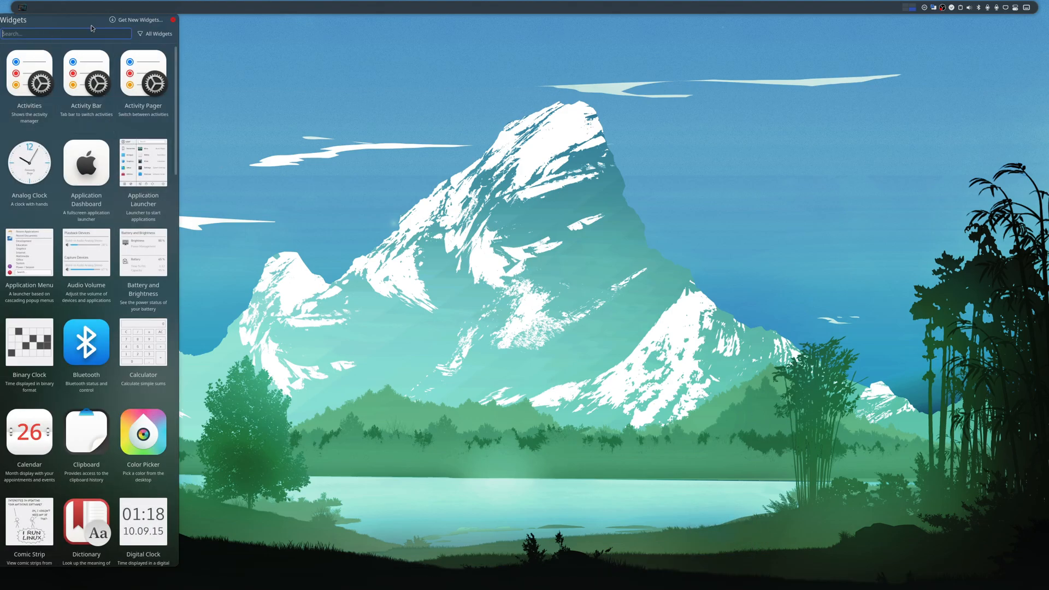
type("dash")
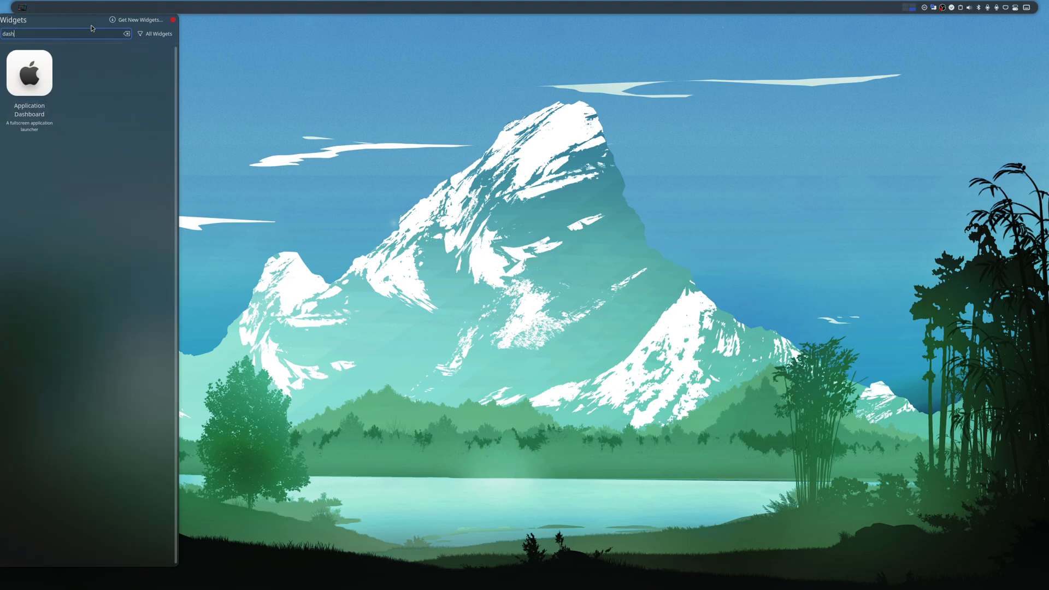
left_click_drag(23, 70, 127, 577)
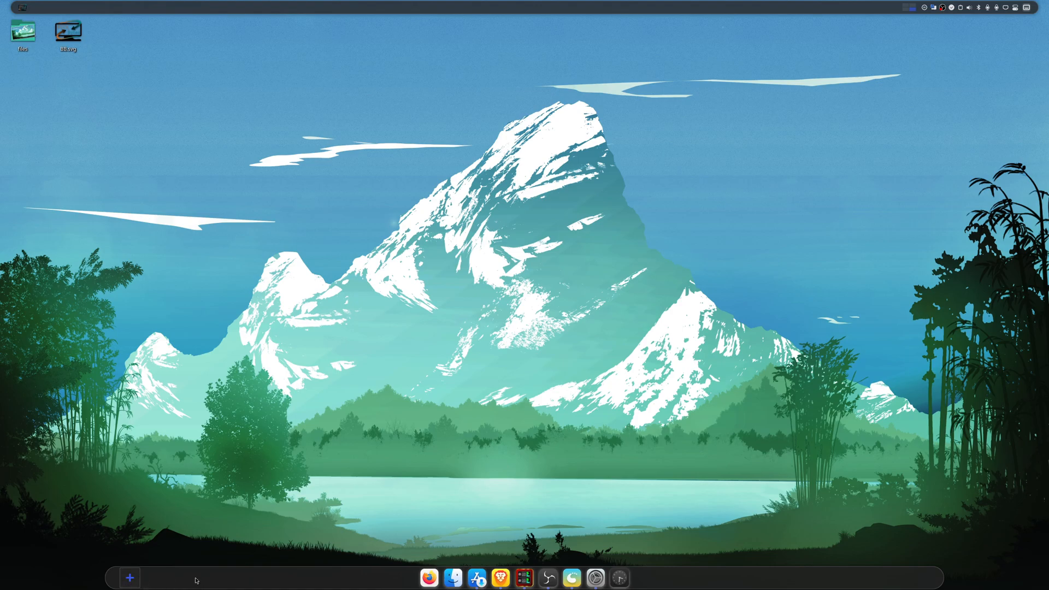
Find the Digital Clock widget by searching for "digi" and place it at the right end of the bottom dock
right_click(657, 579)
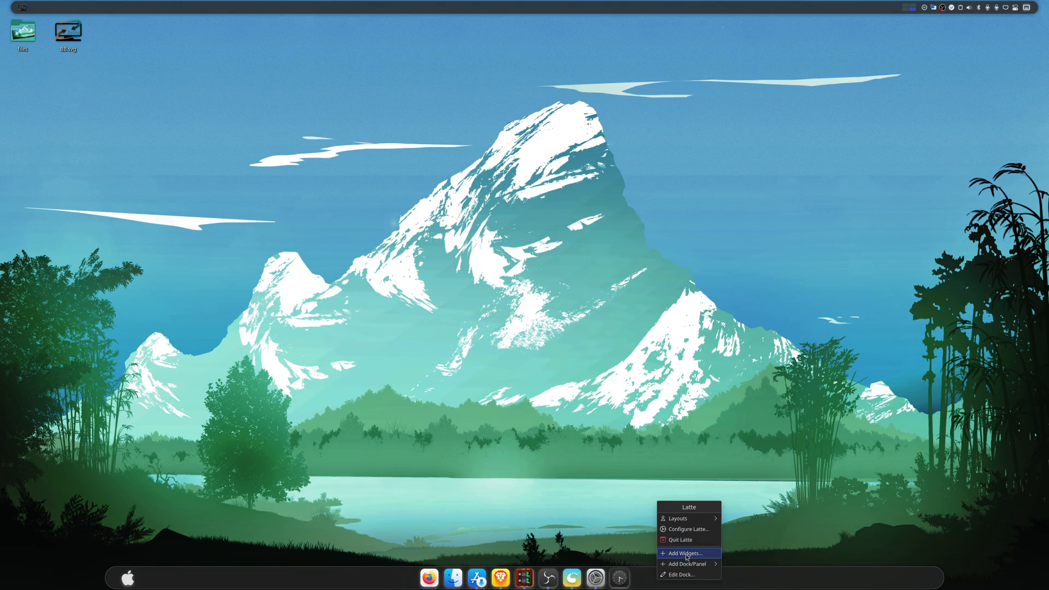
left_click(686, 554)
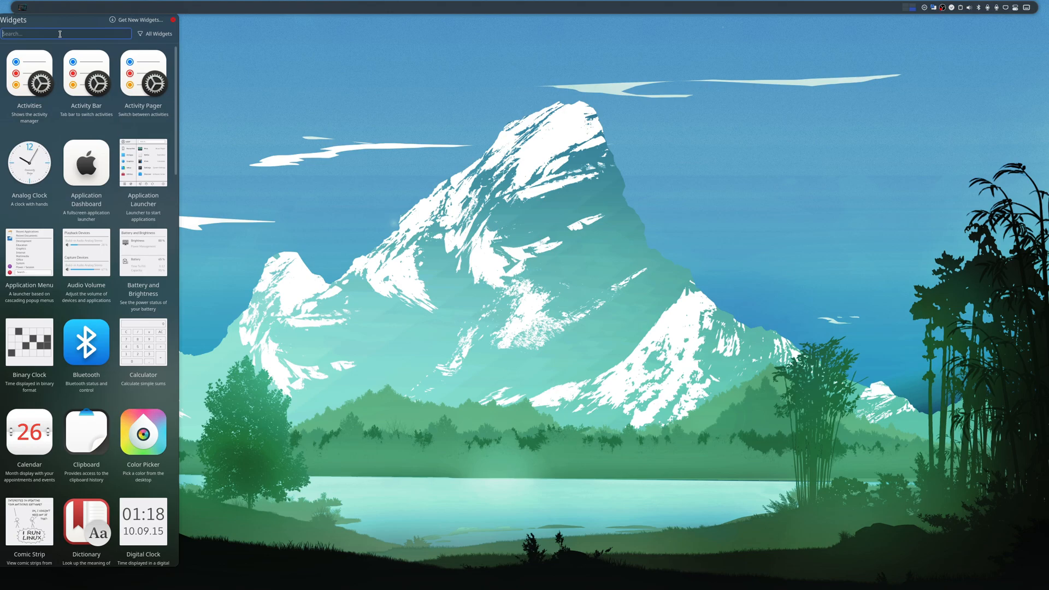
type("digi")
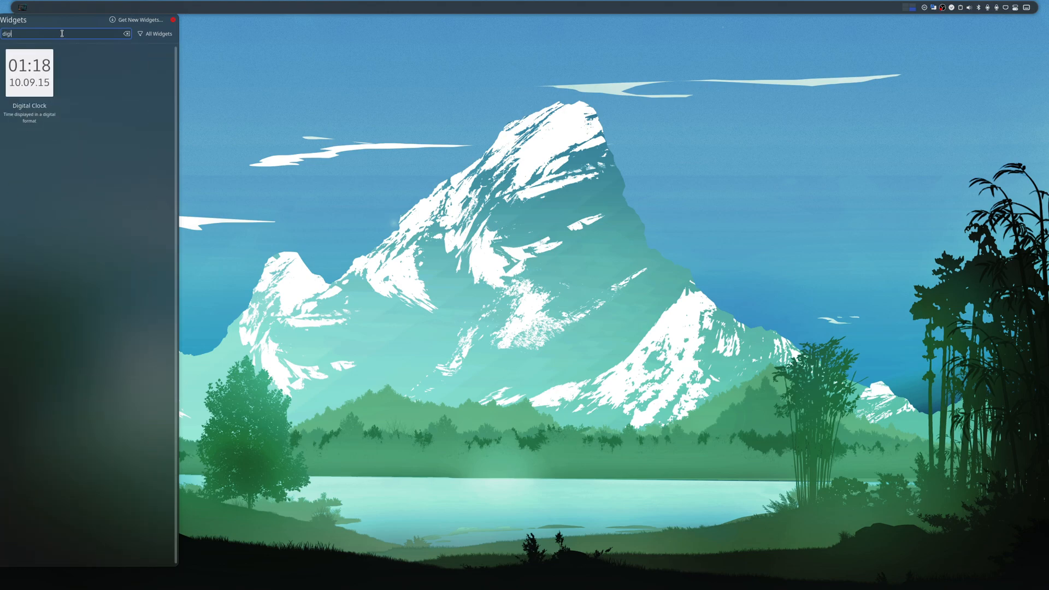
left_click_drag(38, 79, 913, 578)
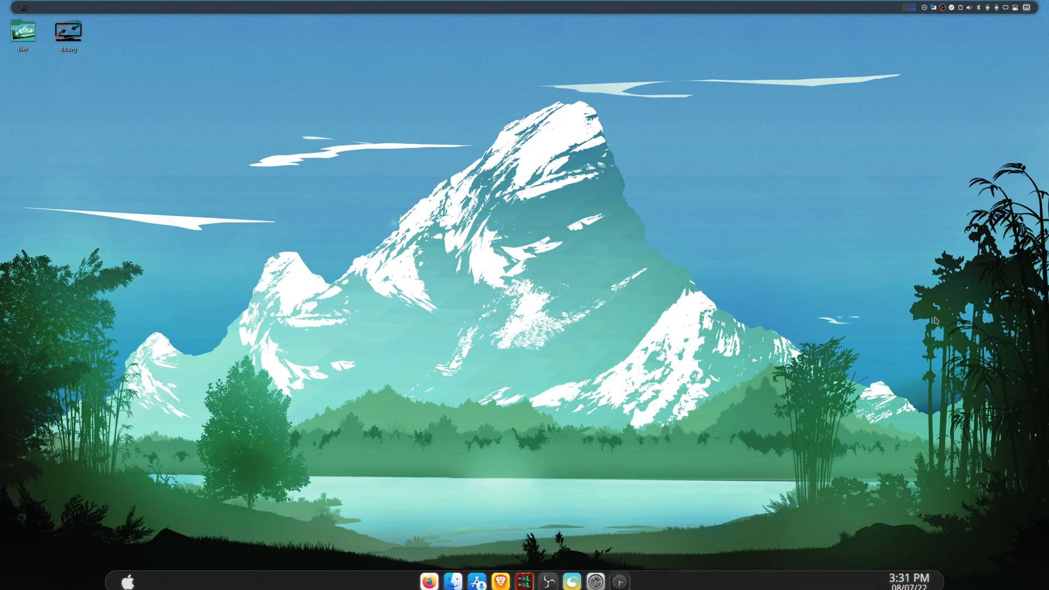
Change the bottom dock's visibility from auto-hiding to Always Visible and close its settings
right_click(849, 578)
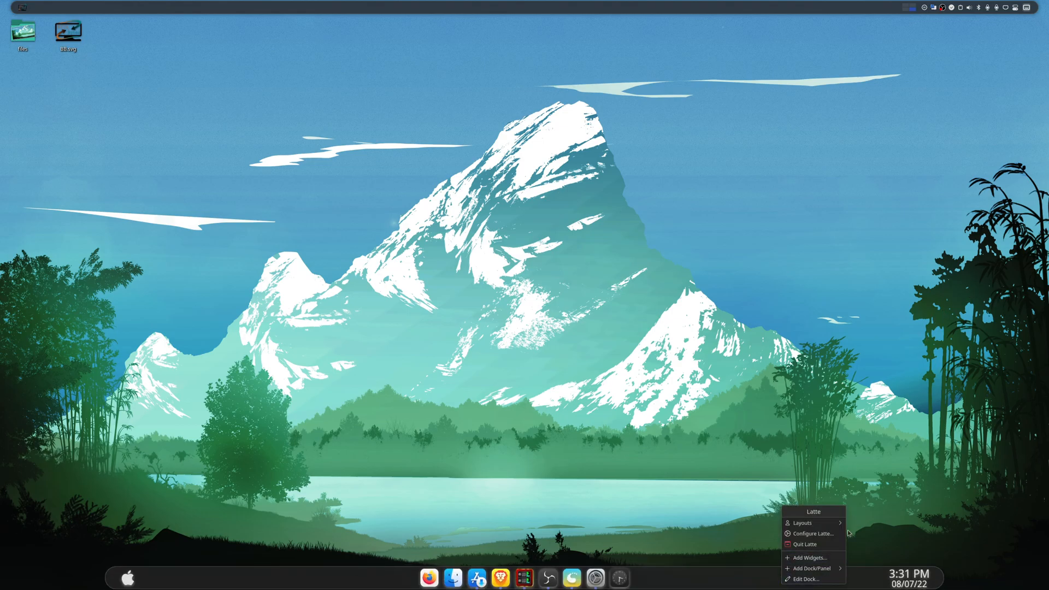
left_click(813, 580)
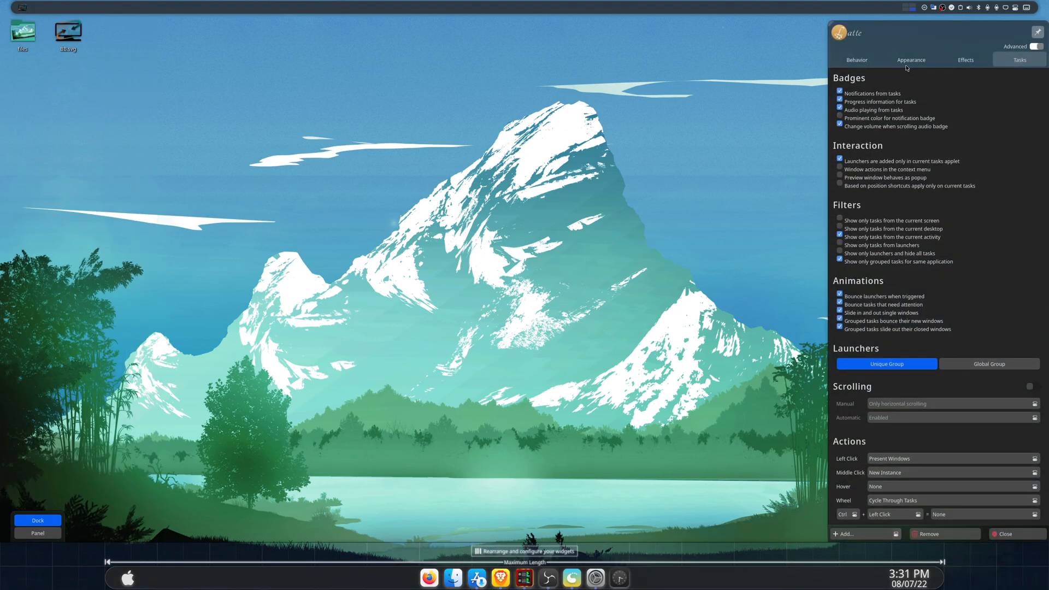
left_click(861, 63)
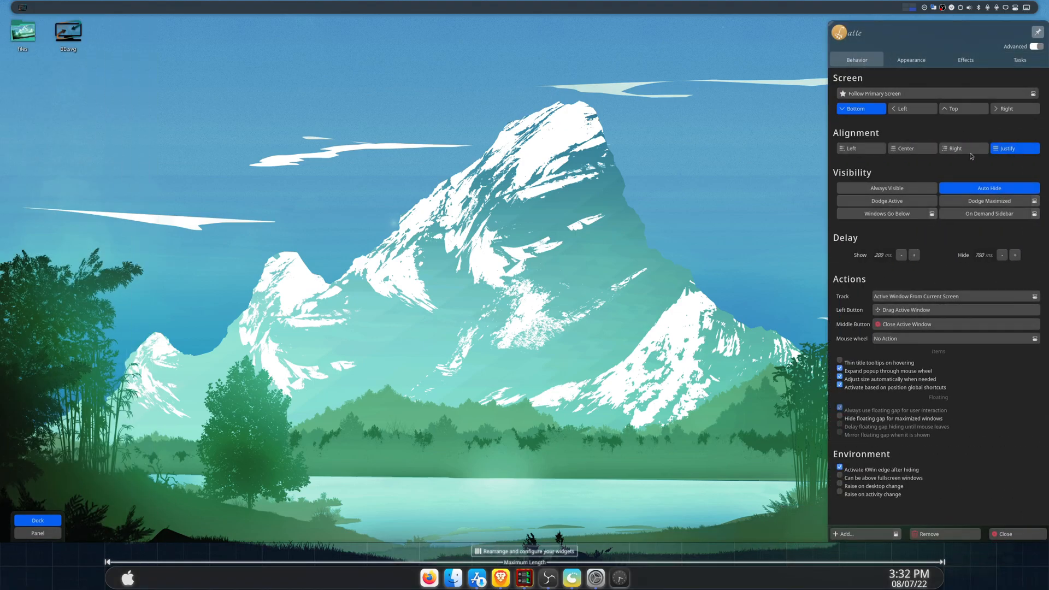
left_click(887, 188)
left_click(1017, 534)
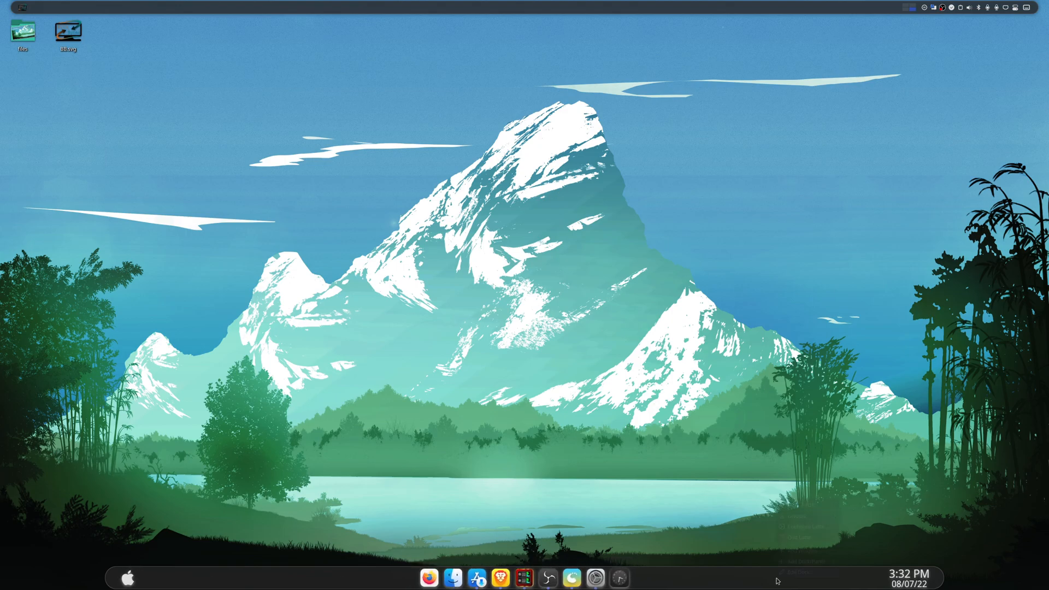
Try Default Color for the dock's item shadows, return them to Theme Color, and close the dock settings
right_click(783, 577)
left_click(799, 572)
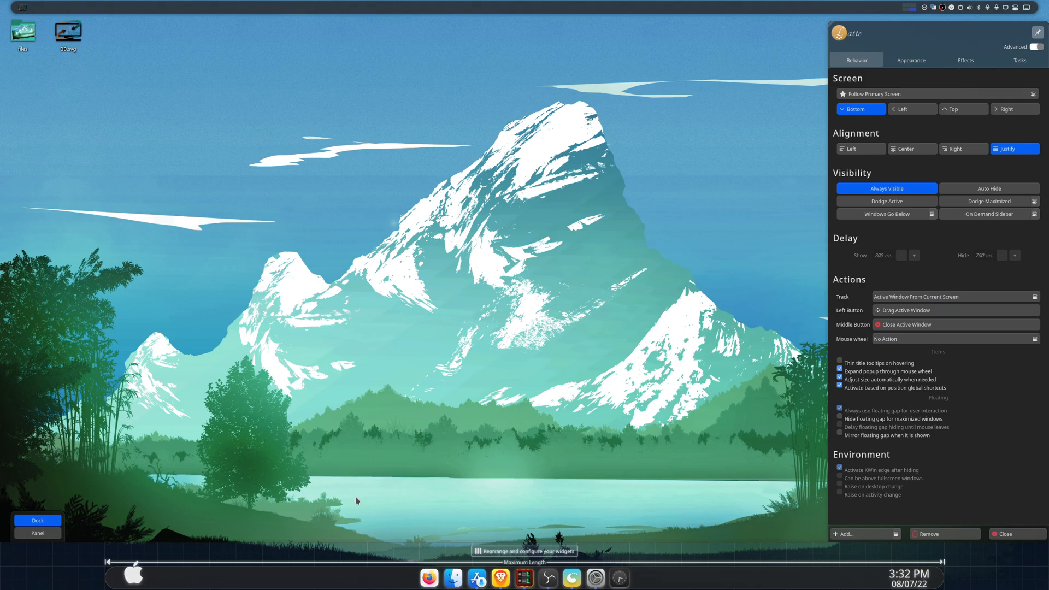
left_click(970, 62)
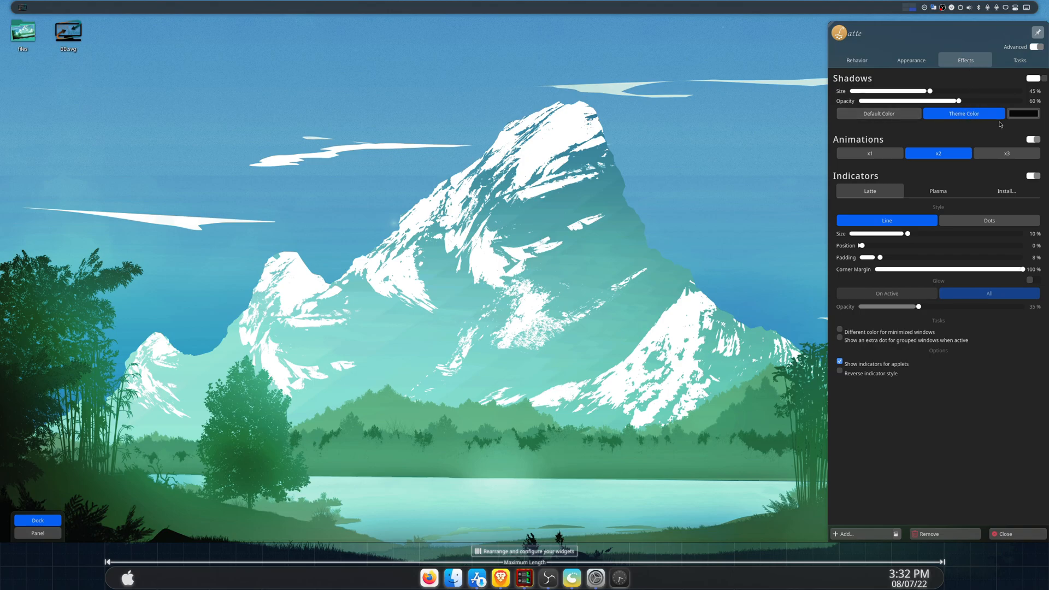
left_click(901, 116)
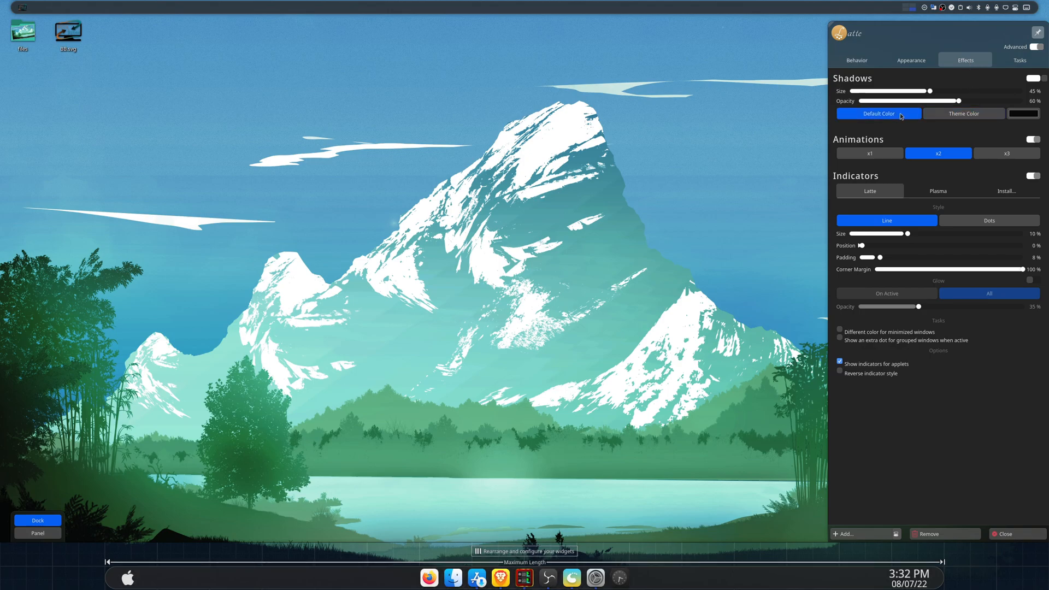
left_click(963, 116)
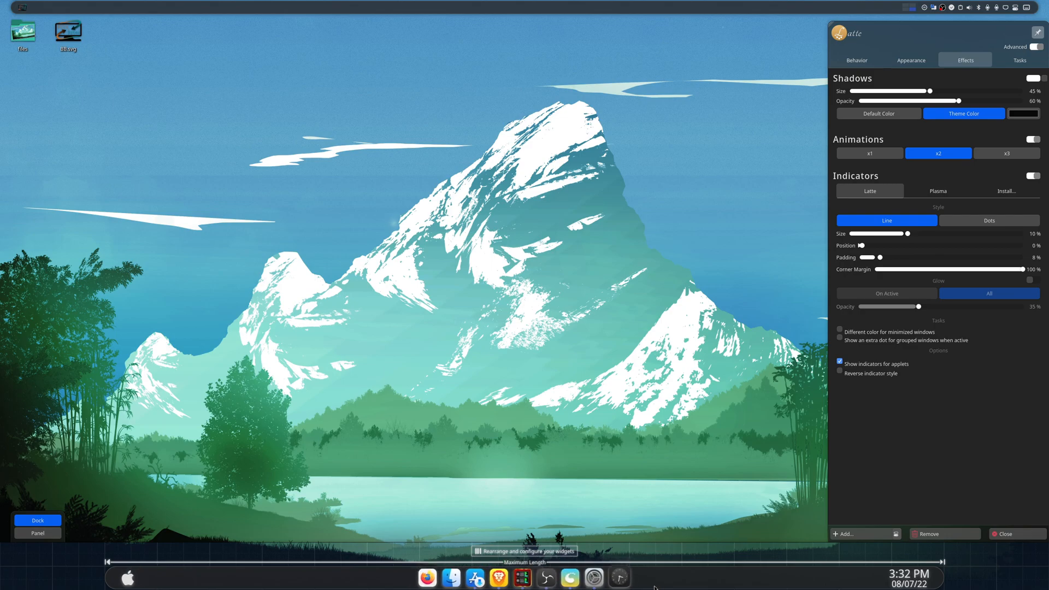
left_click(1023, 536)
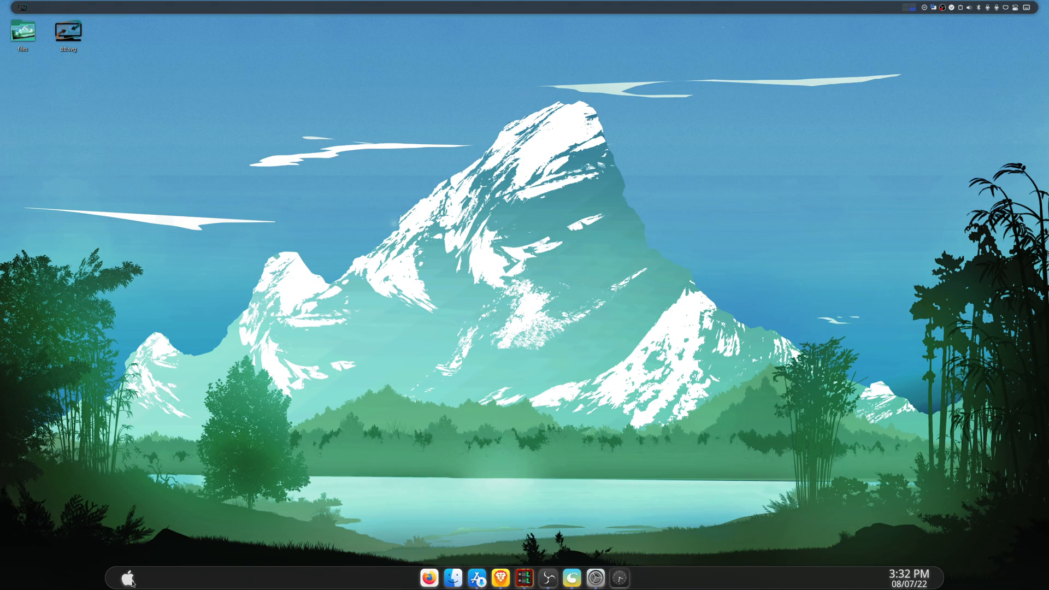
Open the dock for editing and replace the Application Dashboard's icon with BB.svg from the Desktop folder
right_click(274, 582)
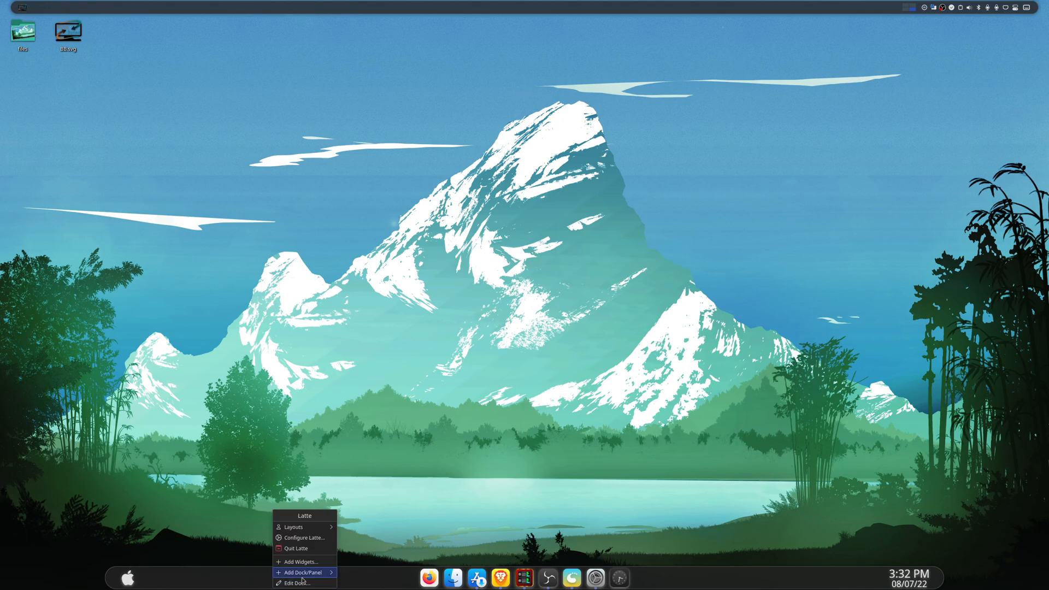
left_click(298, 583)
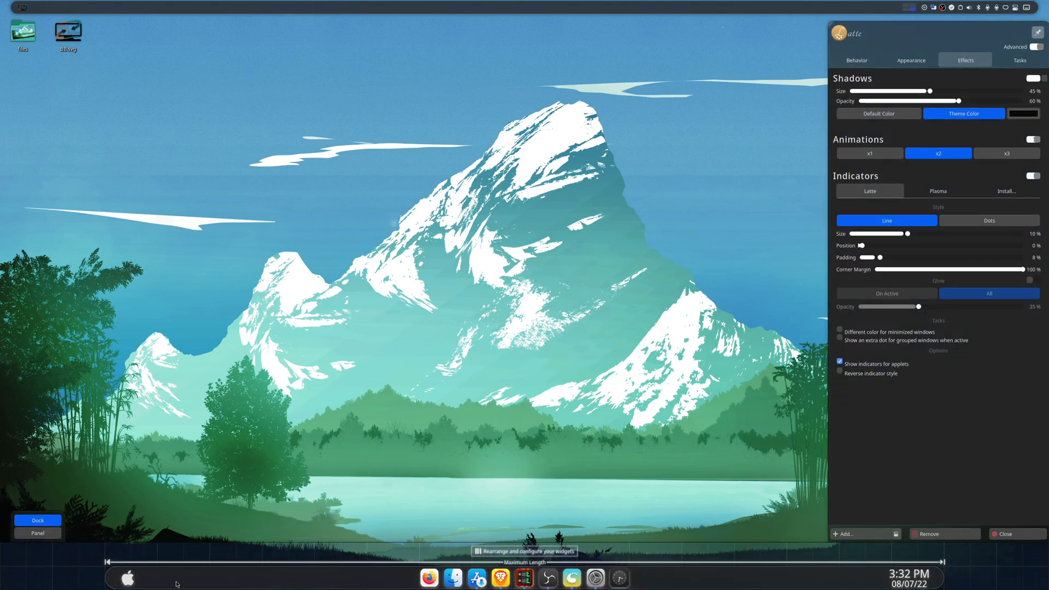
left_click(131, 580)
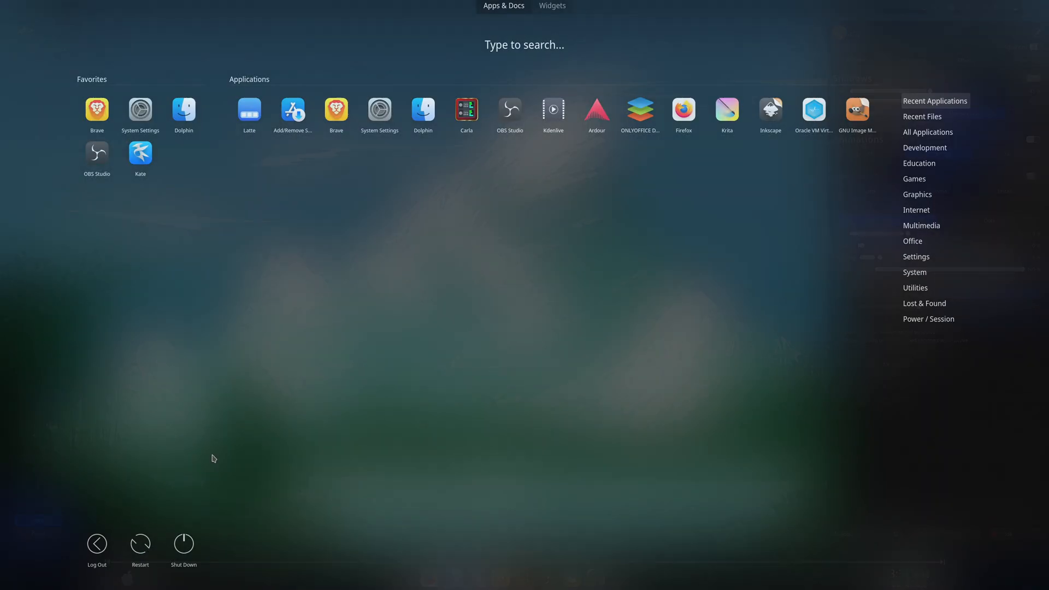
left_click(214, 458)
right_click(126, 578)
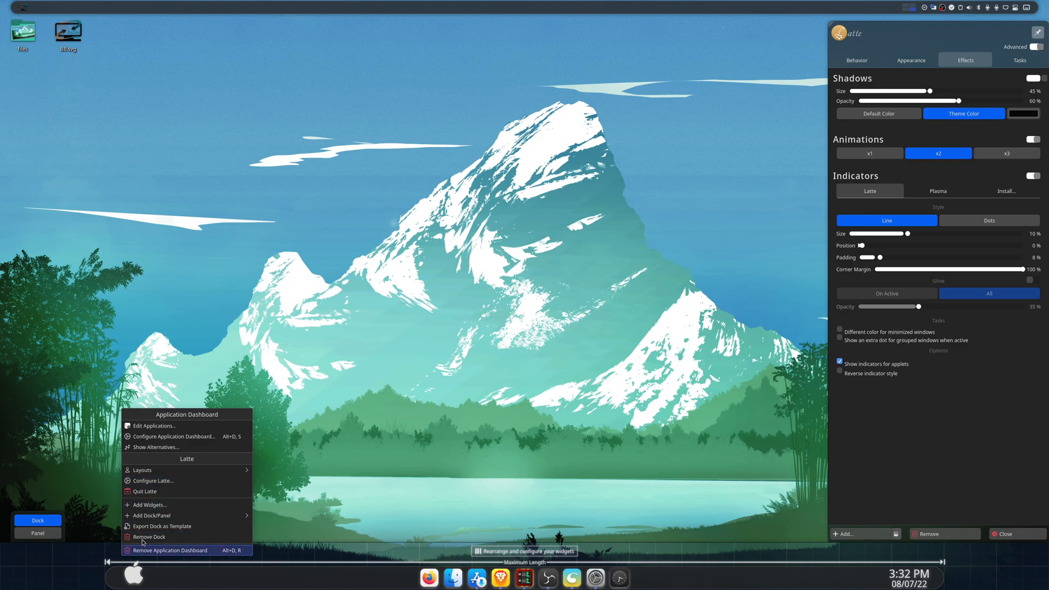
left_click(182, 438)
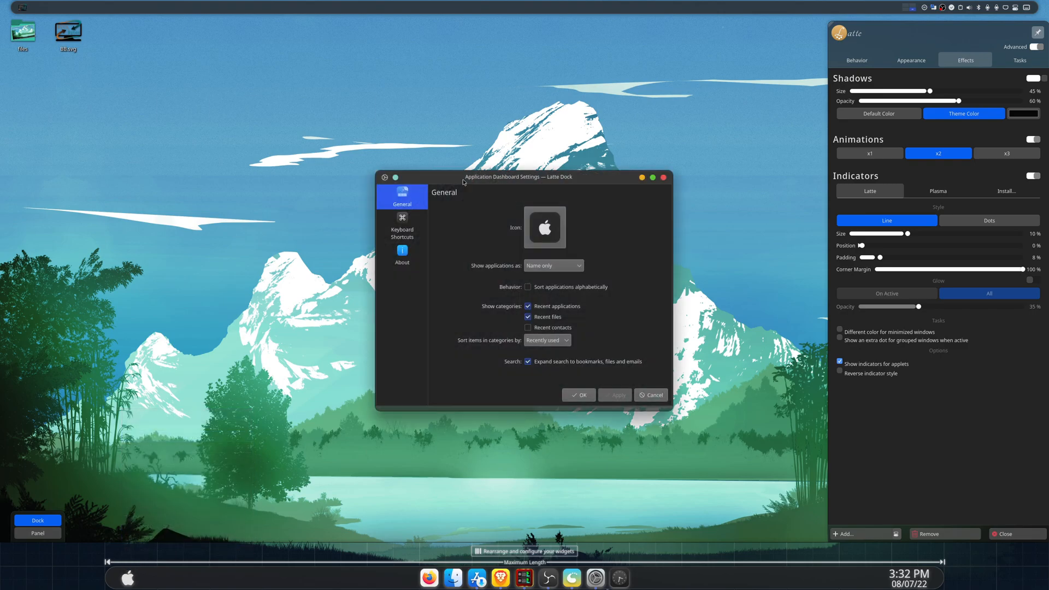
left_click(542, 230)
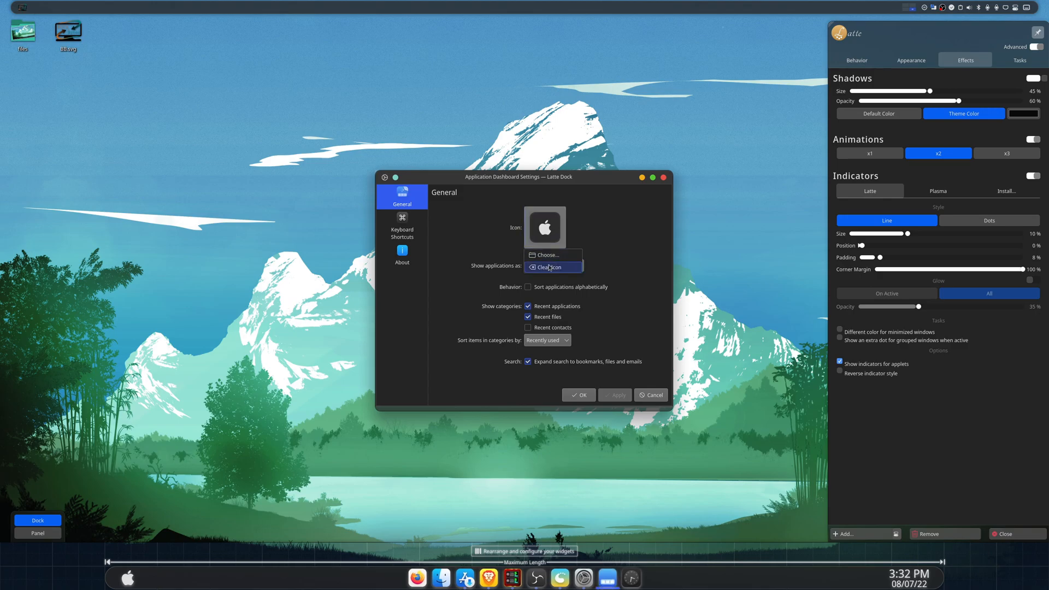
left_click(552, 251)
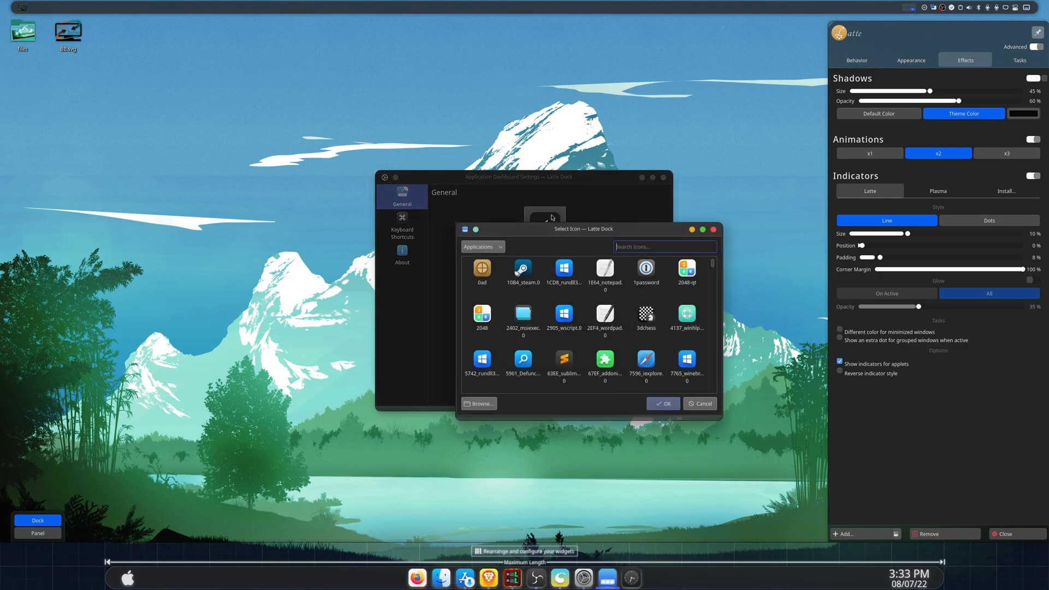
left_click(481, 404)
left_click(351, 191)
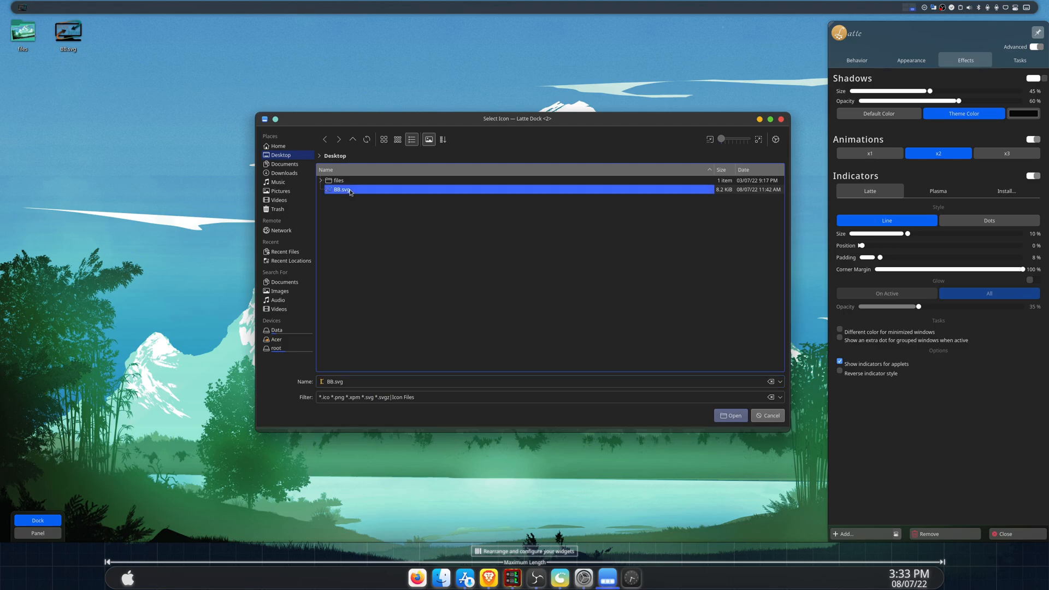
left_click(731, 417)
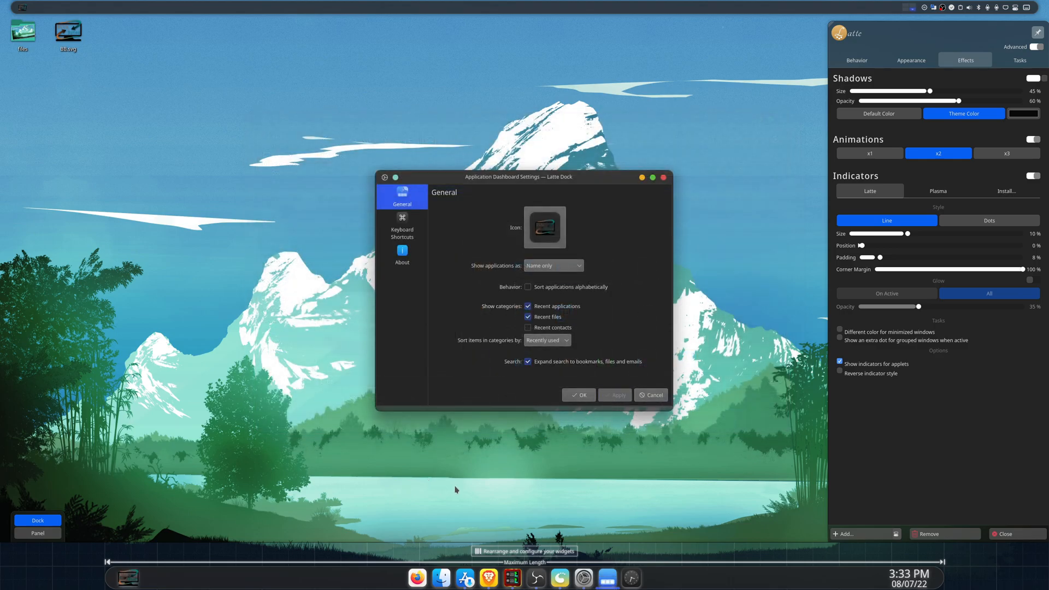
left_click(581, 398)
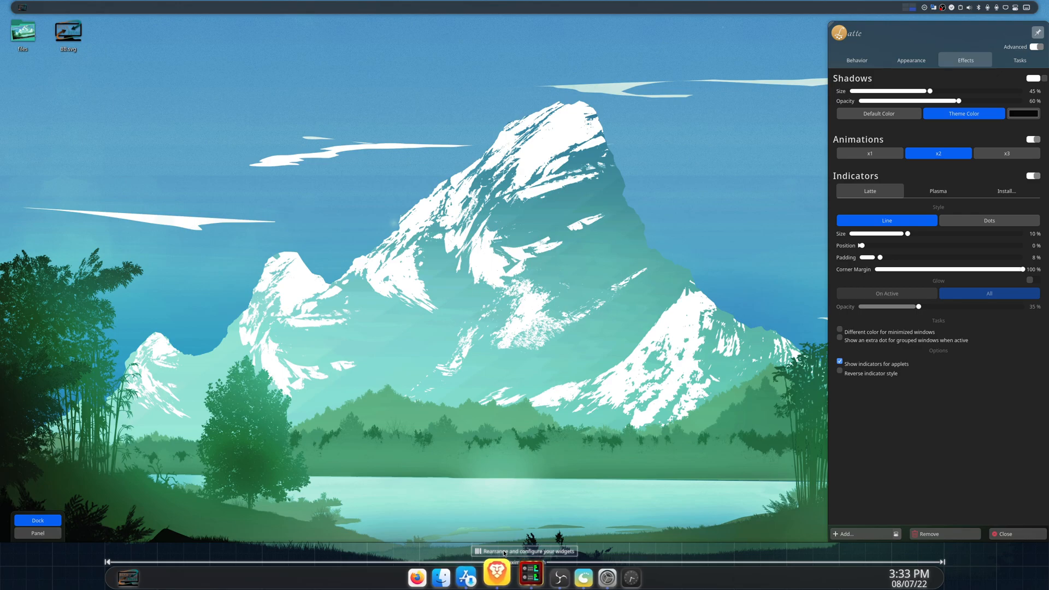
Try the Digital Clock at the dock's left end, return it to the right end, and leave the dock's edit mode
left_click(548, 554)
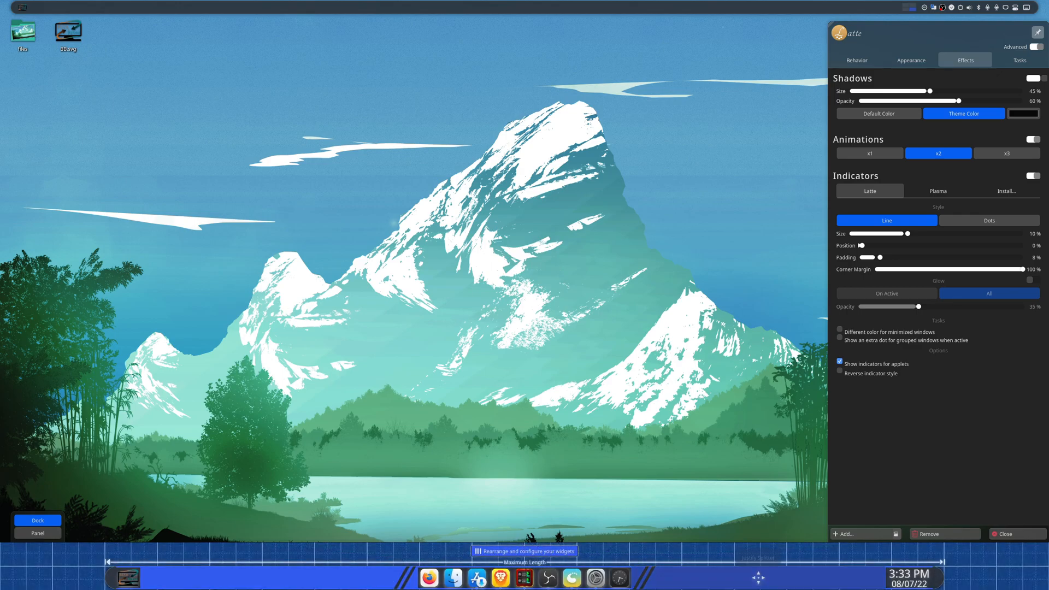
mouse_move(917, 578)
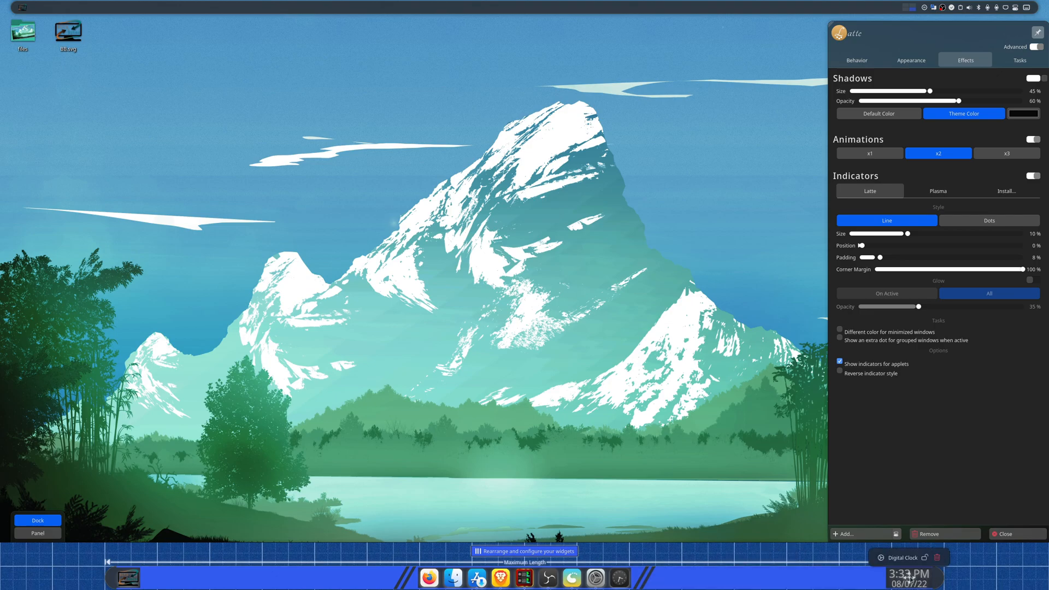
left_click_drag(908, 578, 140, 586)
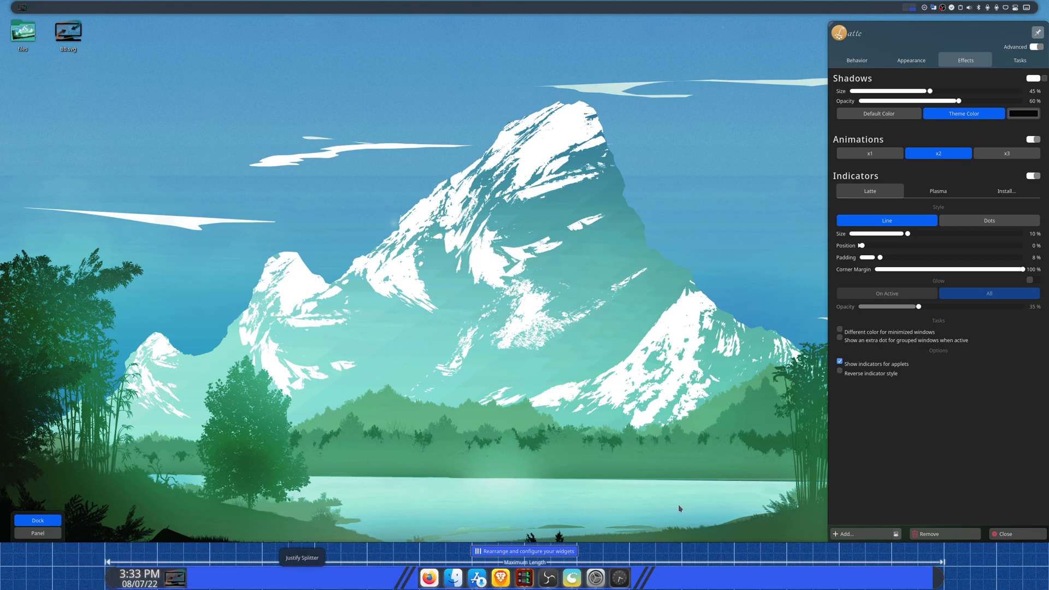
left_click_drag(138, 582, 920, 577)
left_click(555, 552)
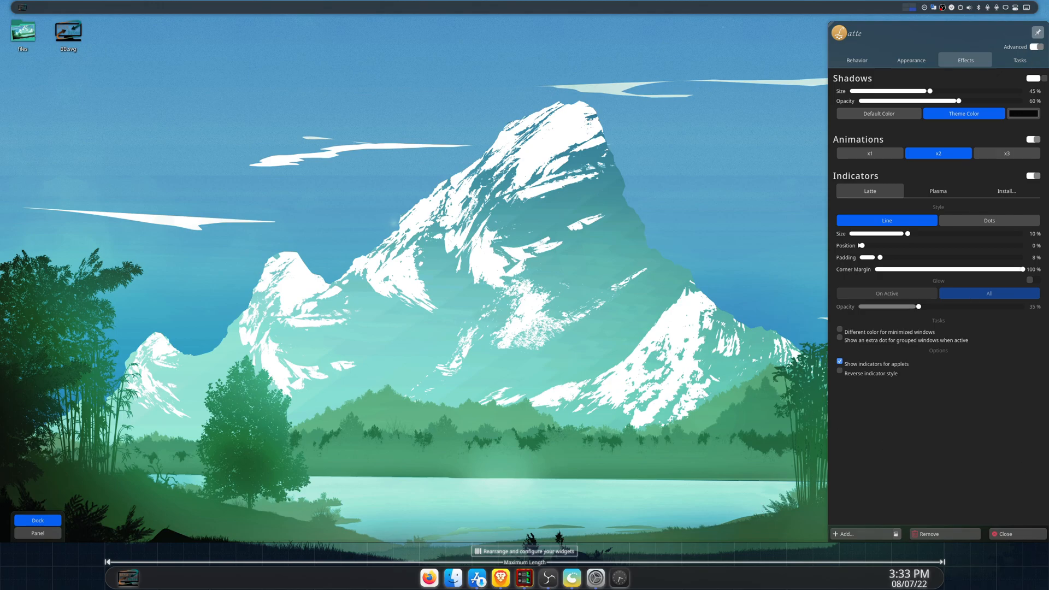
left_click(1022, 538)
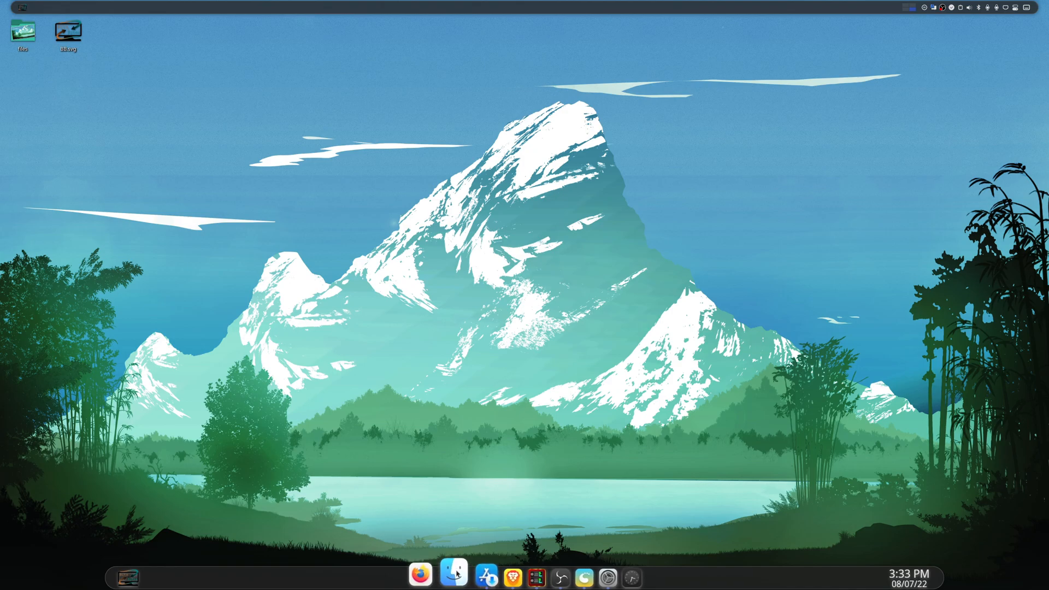
Remove the Add/Remove Software launcher from the dock and put it back from a desktop search for "add"
left_click(477, 574)
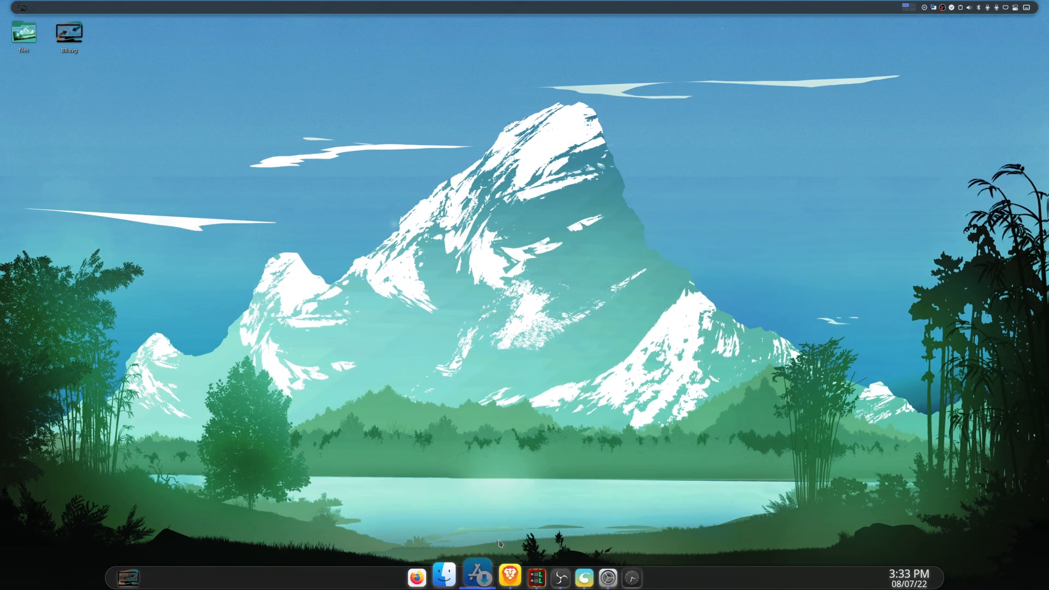
left_click(1043, 24)
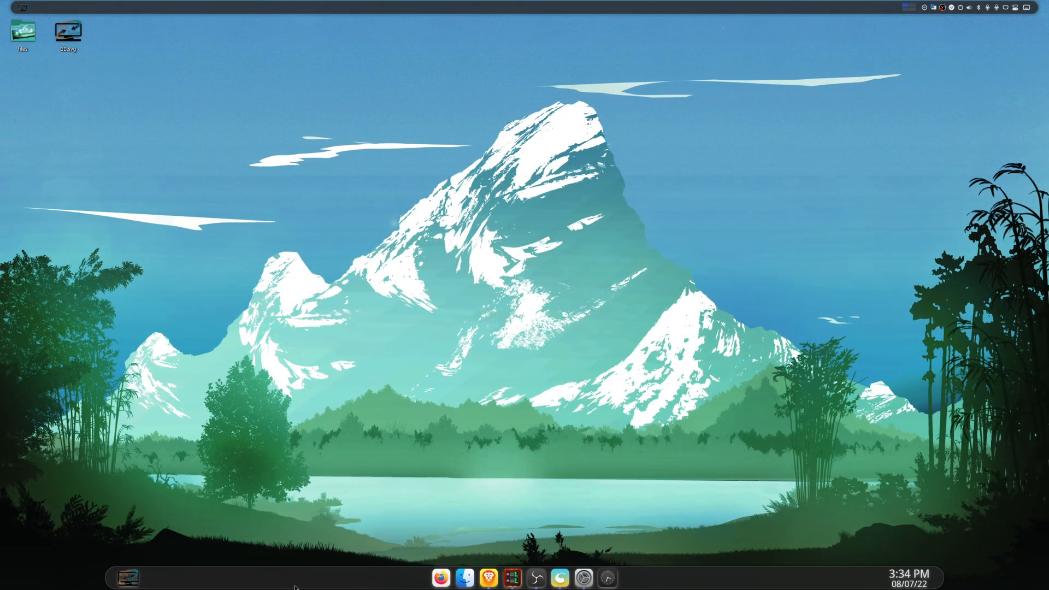
key("alt+space")
type("add")
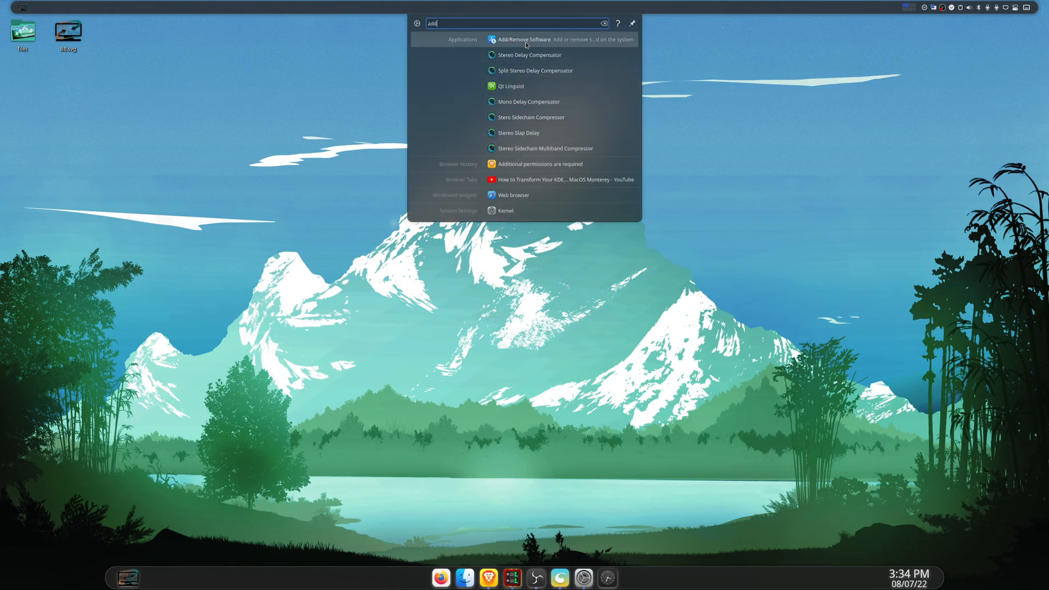
left_click(526, 43)
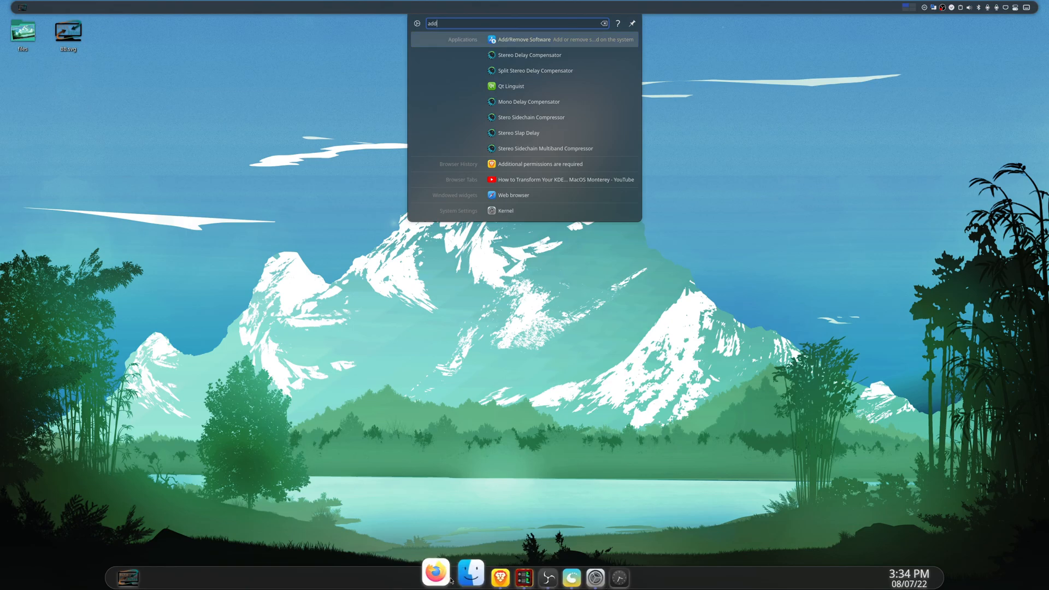
left_click(833, 353)
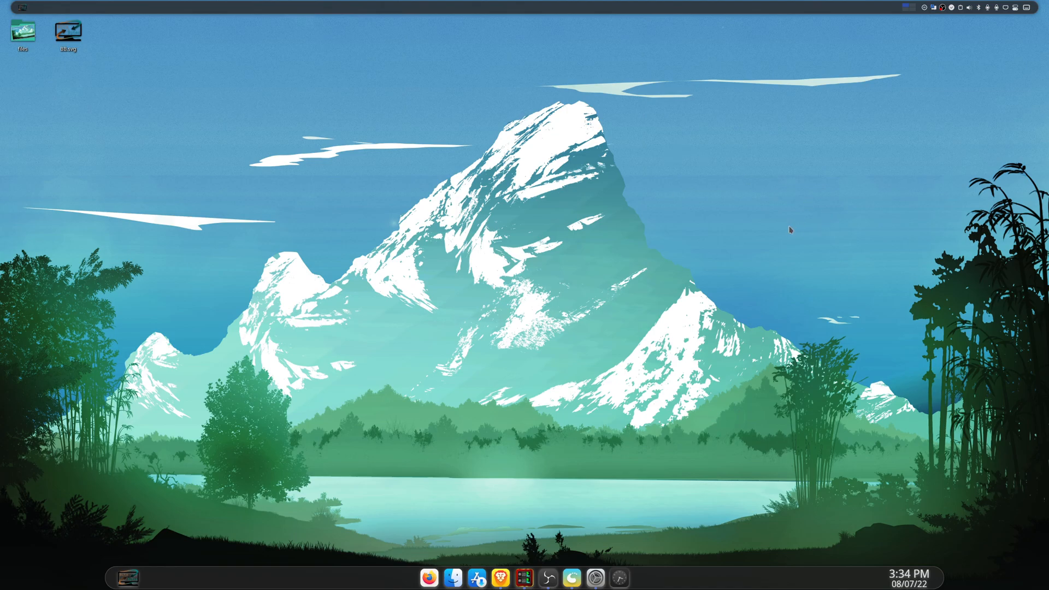
Search the desktop for "ardo" and add Ardour to the dock between Add/Remove Software and Brave
key("alt+space")
type("ardo")
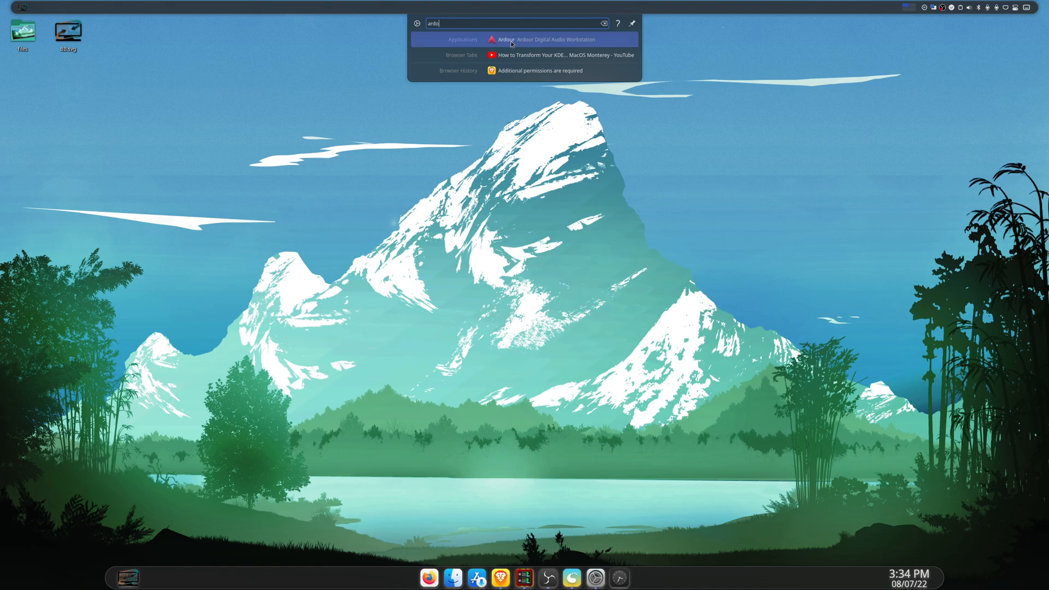
left_click_drag(529, 480, 487, 581)
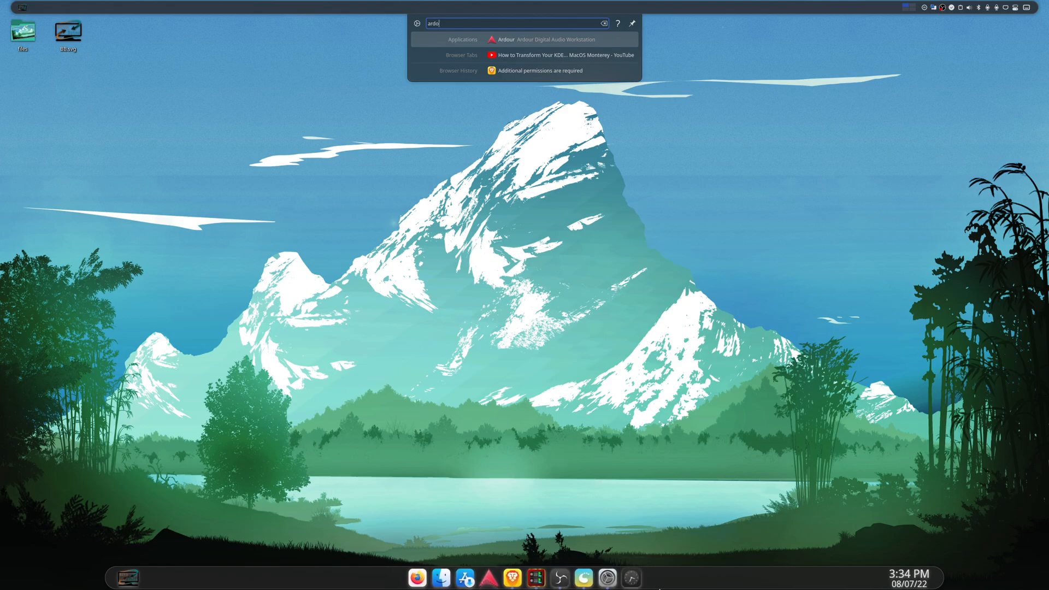
Pin the running System Settings to the dock as a launcher
right_click(613, 571)
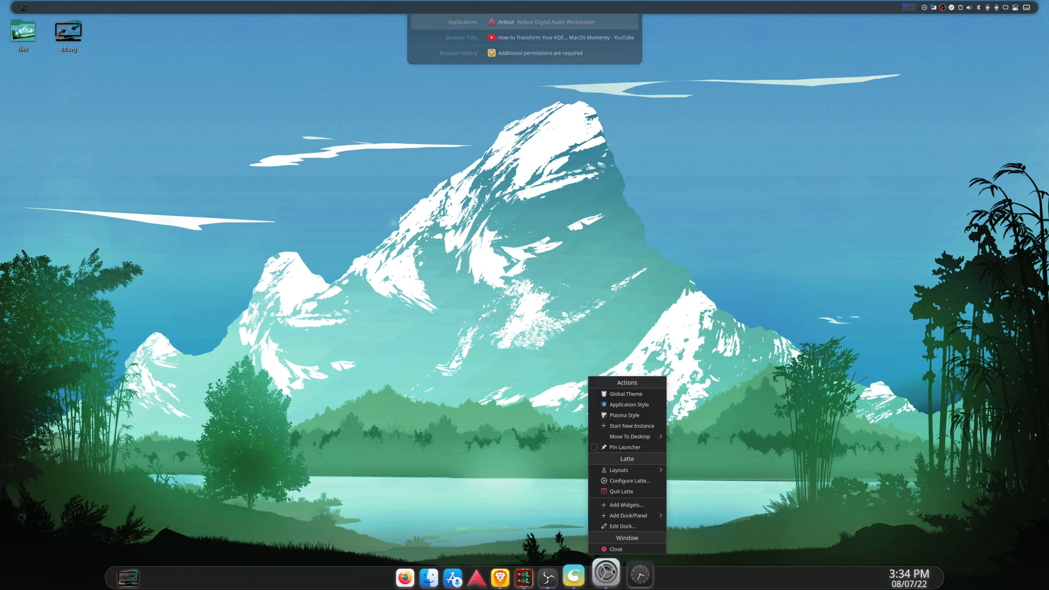
left_click(603, 447)
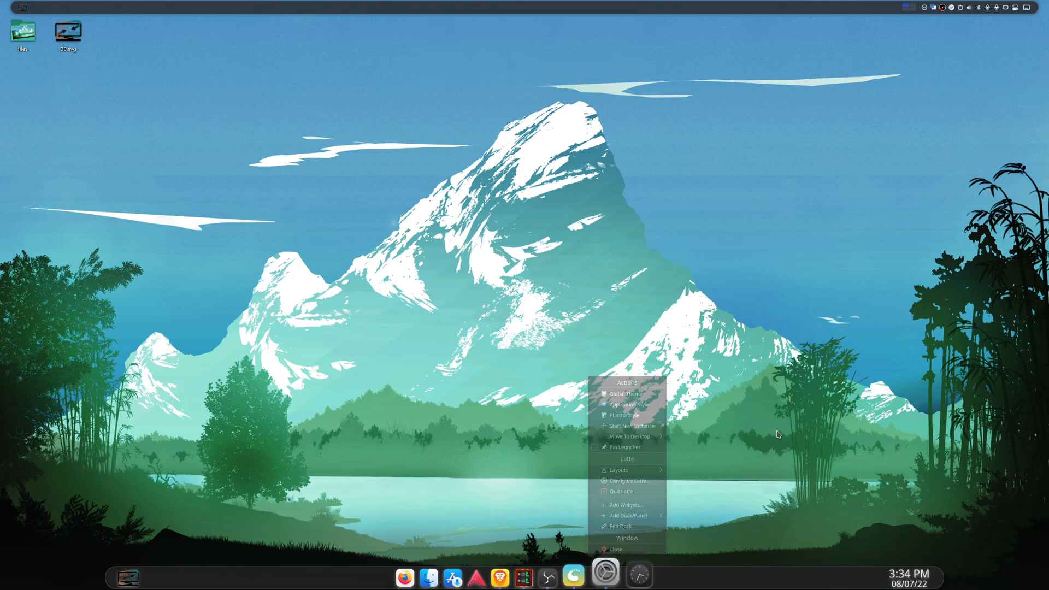
right_click(606, 578)
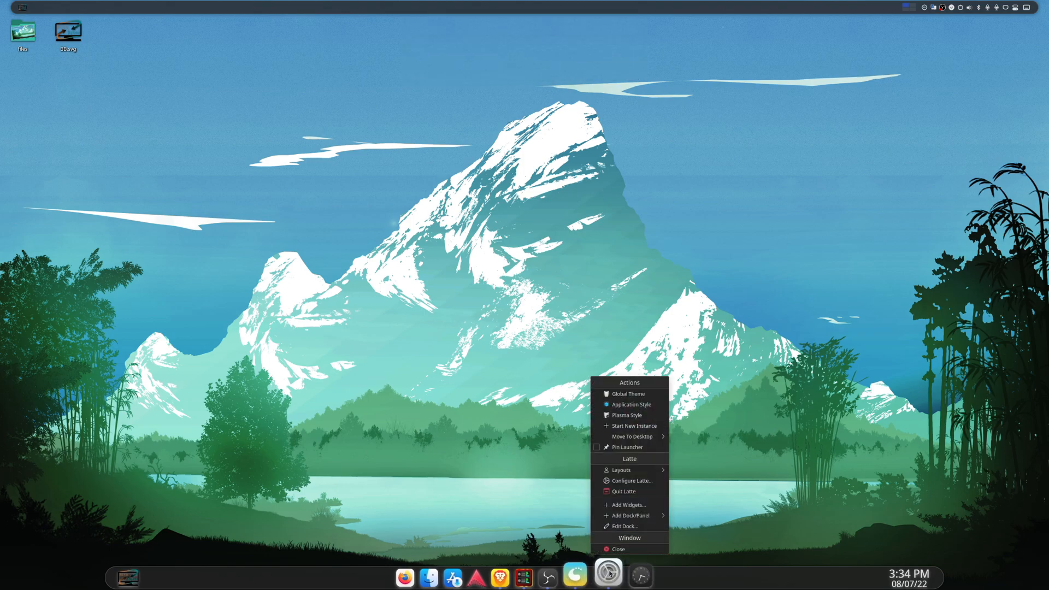
left_click(599, 448)
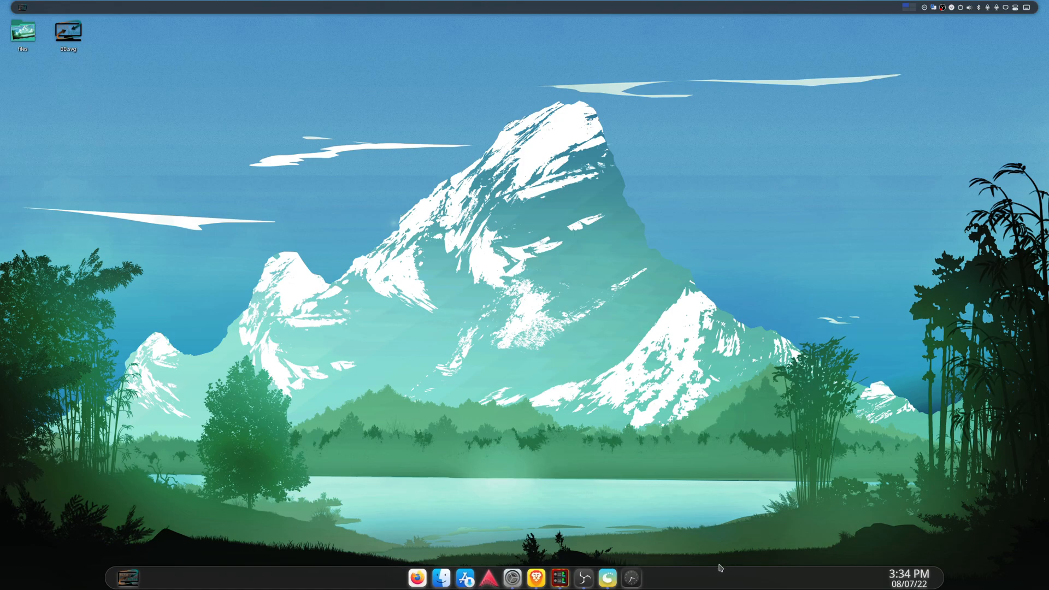
Remove the Analog Clock widget from the bottom dock and leave the dock's edit mode
right_click(629, 582)
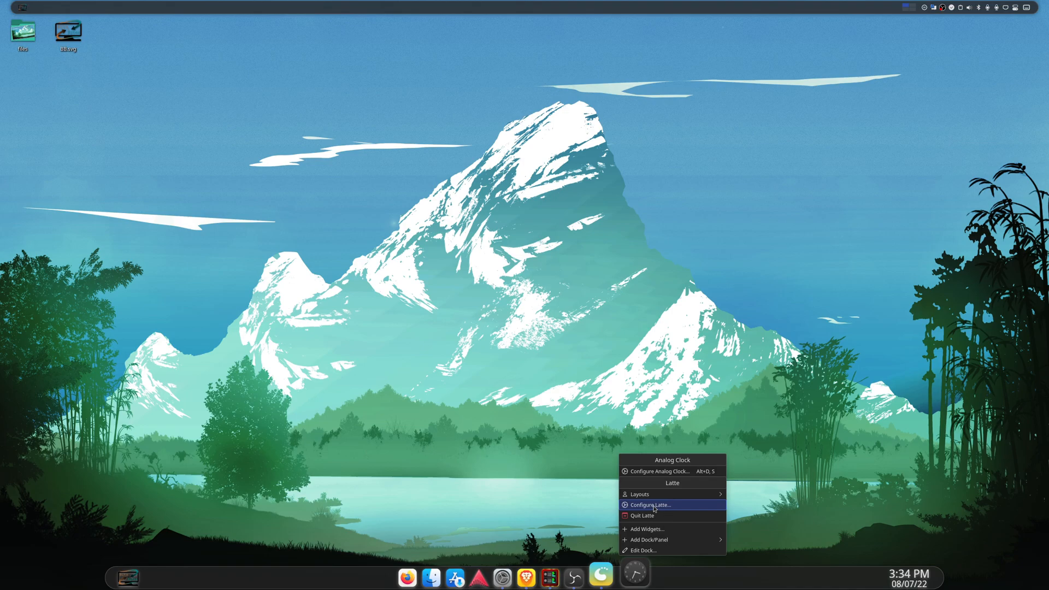
left_click(738, 484)
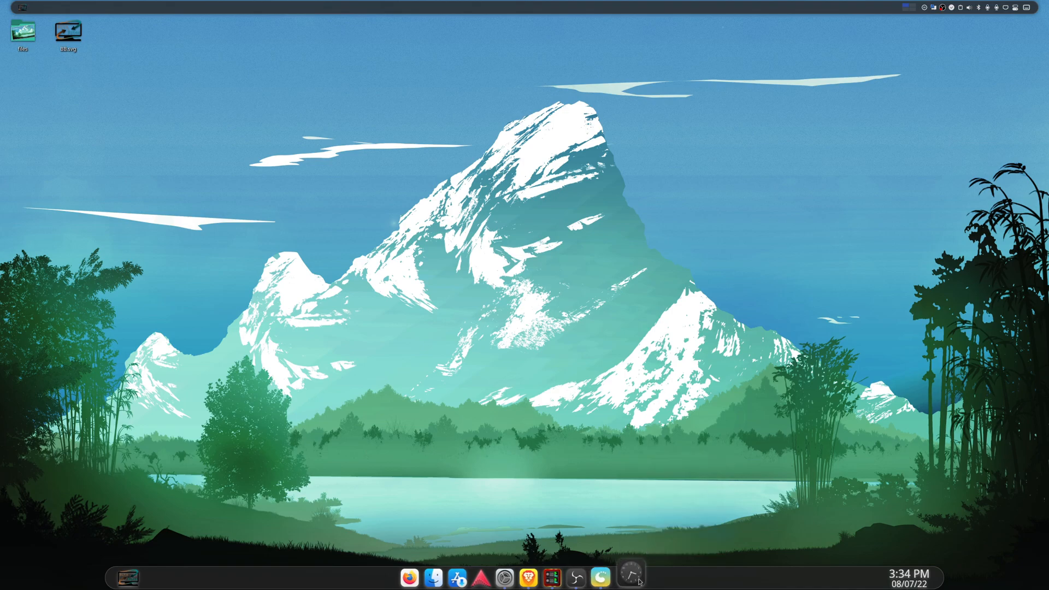
right_click(666, 579)
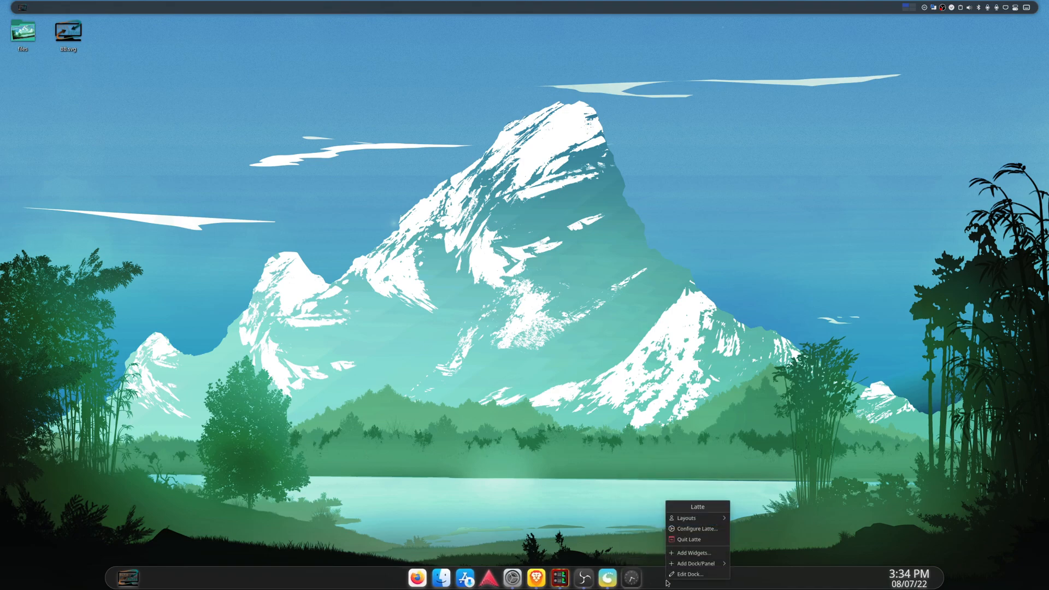
left_click(703, 576)
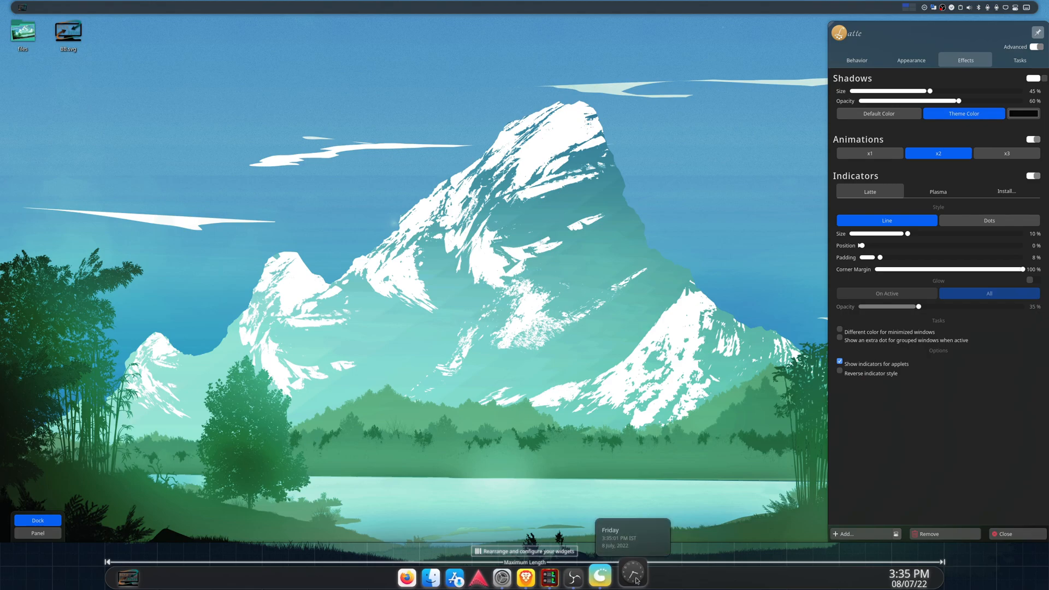
right_click(637, 578)
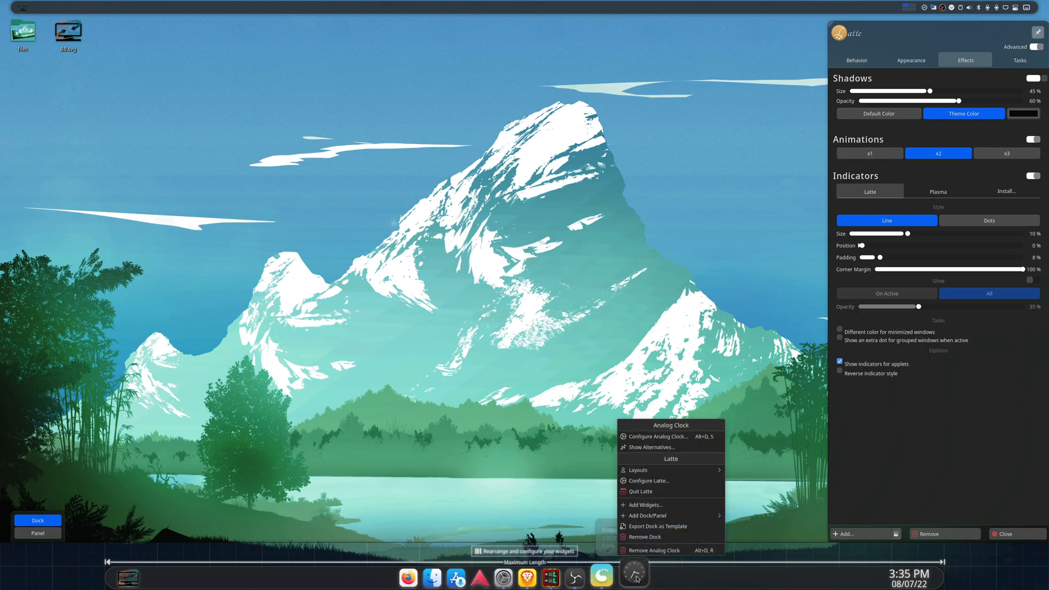
left_click(659, 551)
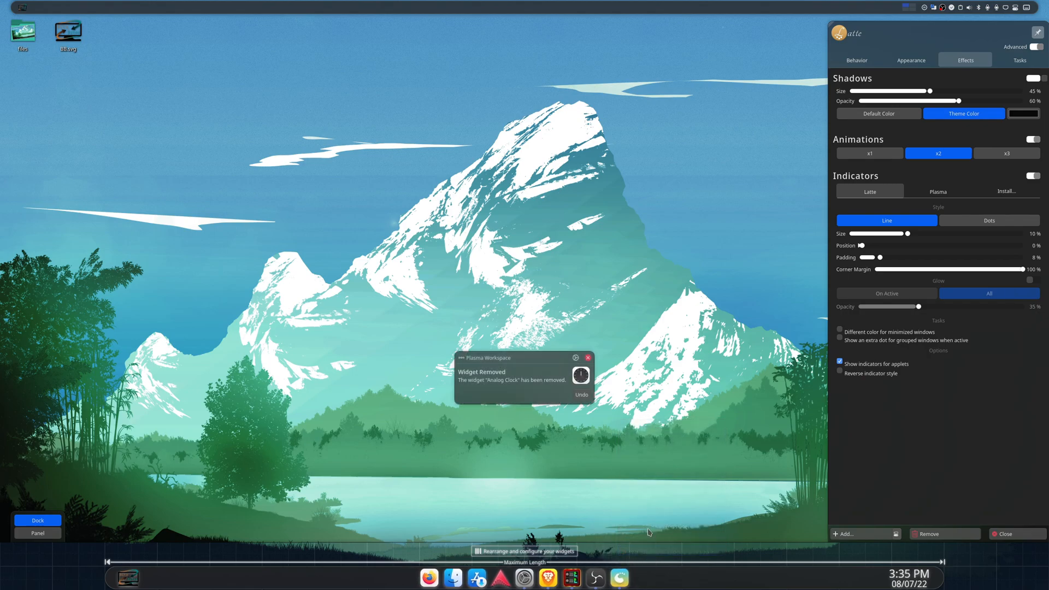
left_click(1005, 534)
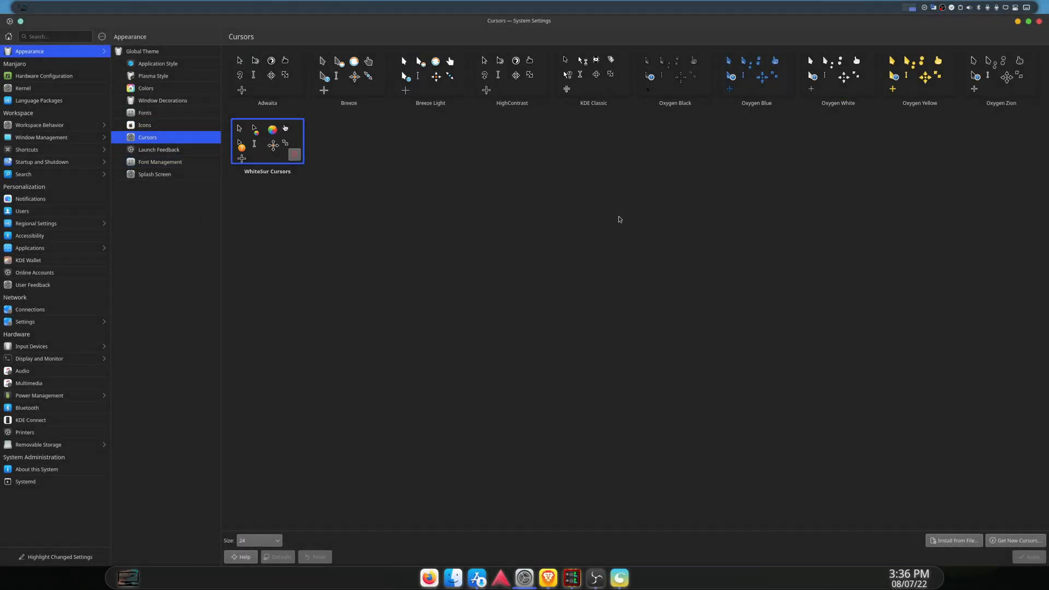
Preview the Monterey-dark and Breath splash screens, and set Breath as the splash screen
left_click(160, 173)
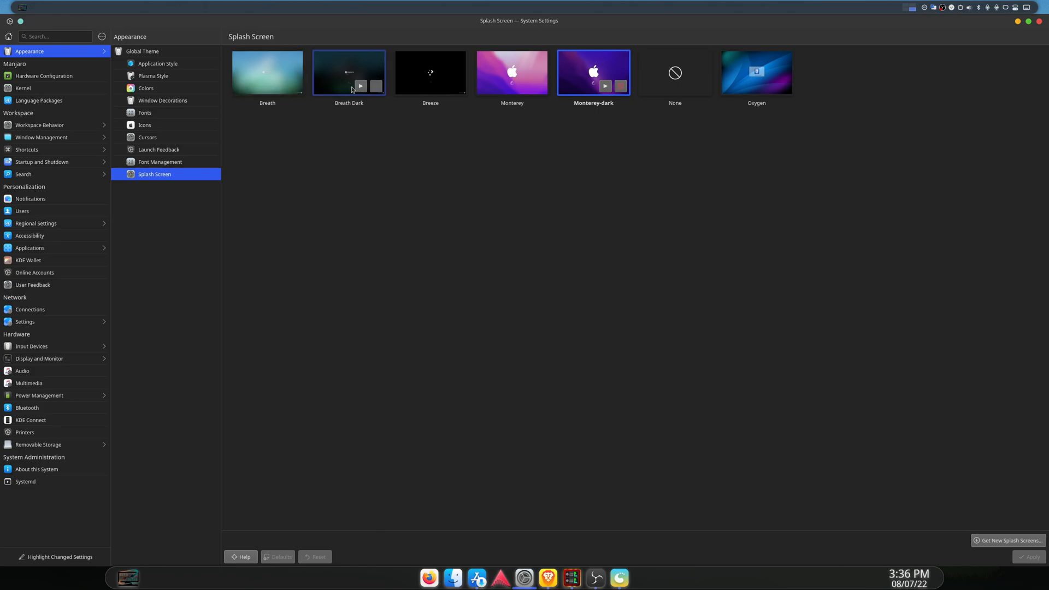
left_click(606, 87)
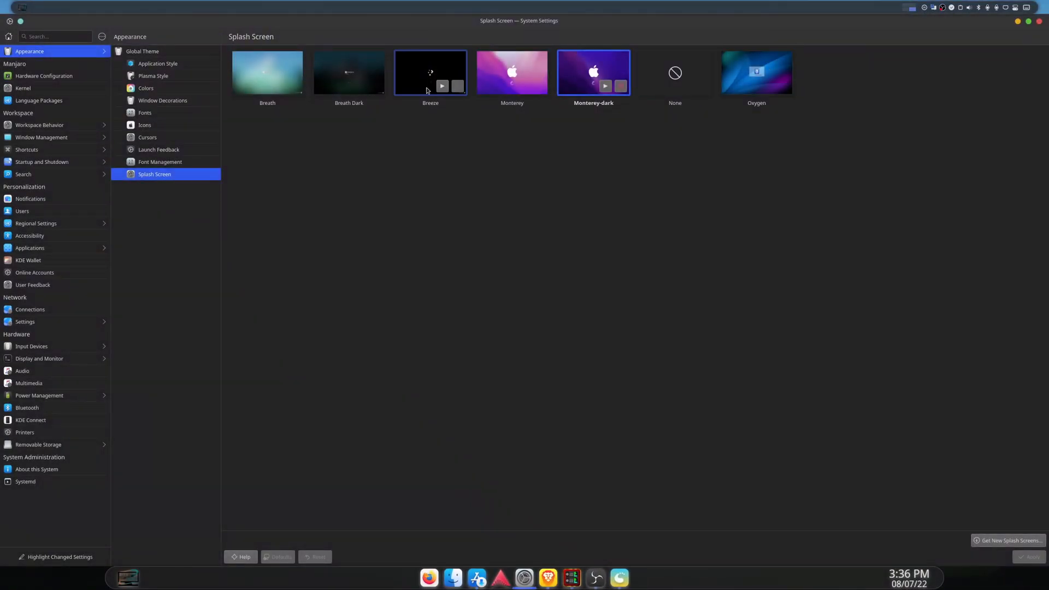
left_click(278, 87)
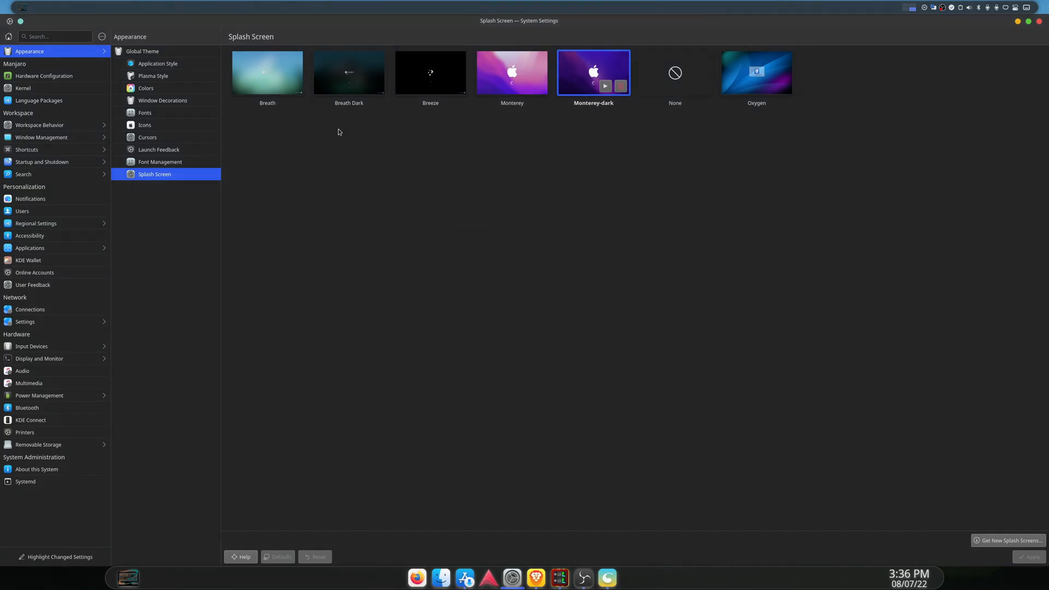
left_click(278, 87)
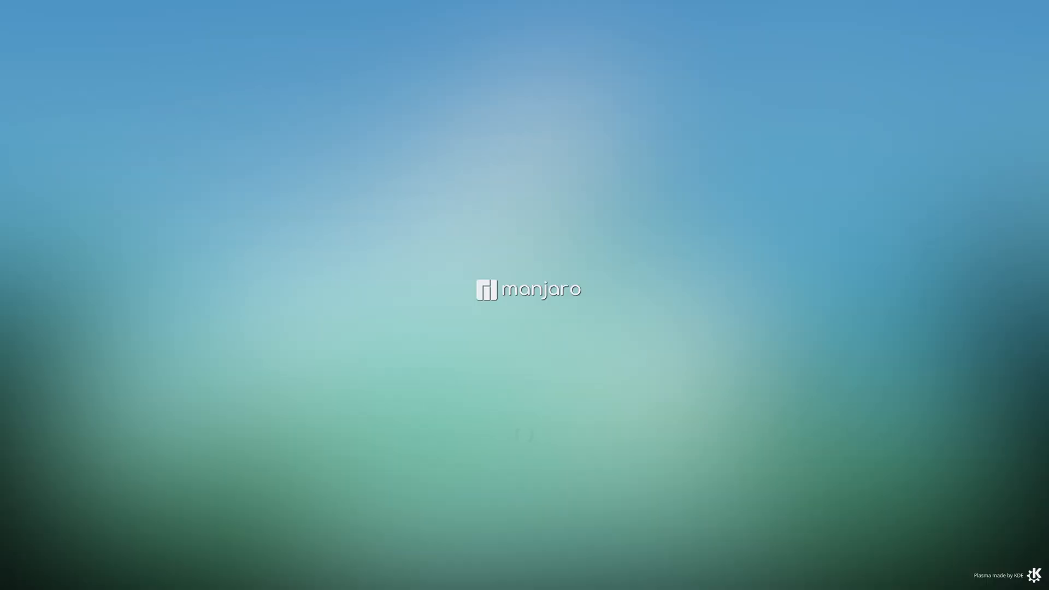
left_click(676, 235)
left_click(271, 69)
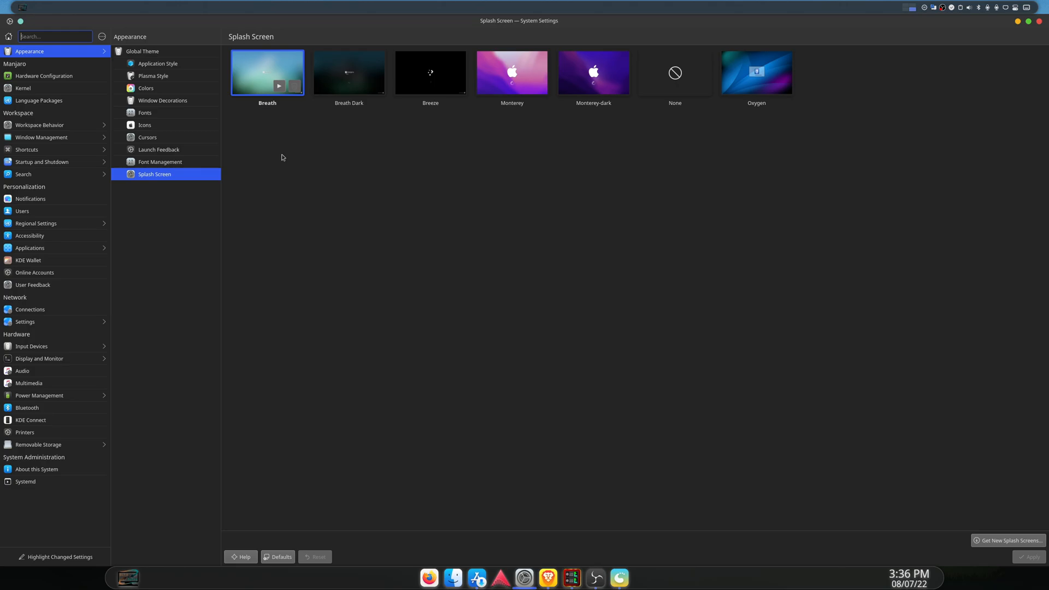
Apply Monterey-dark as the SDDM login screen theme, authorizing the change with the account password
left_click(60, 163)
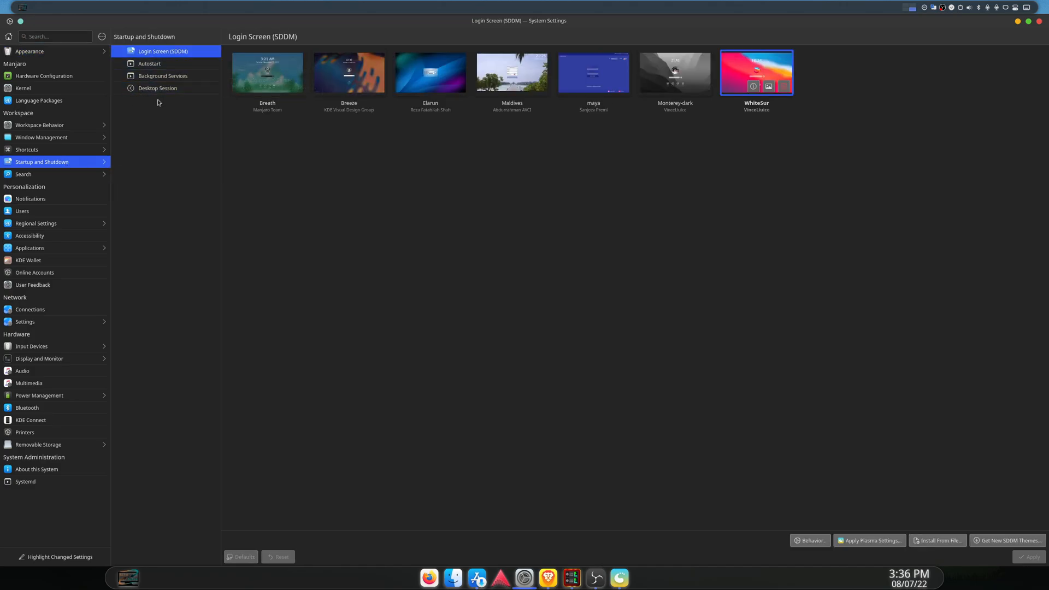
left_click(162, 90)
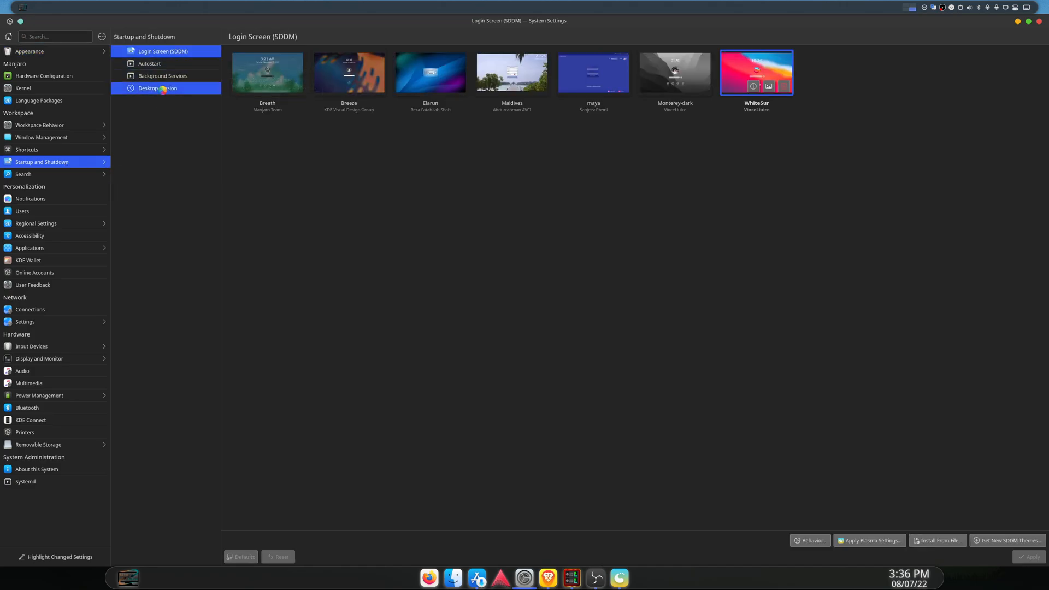
left_click(174, 55)
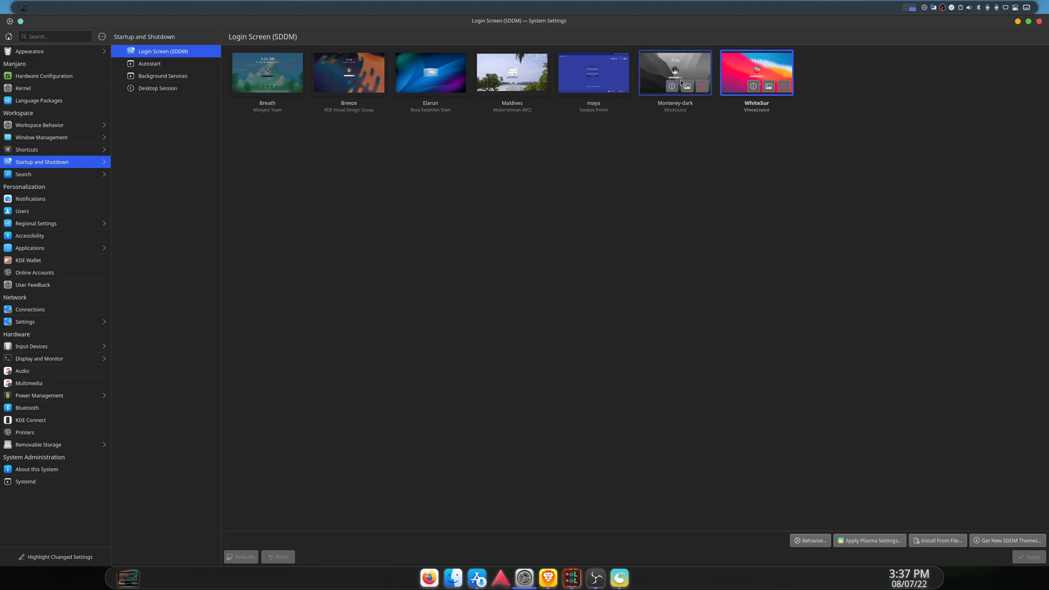
left_click(683, 63)
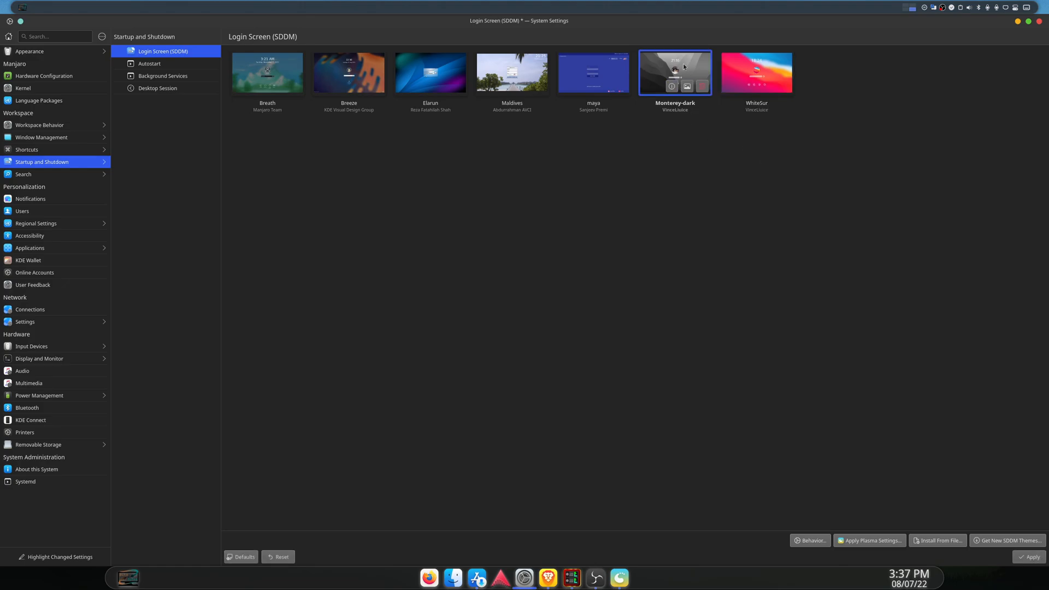
left_click(1031, 557)
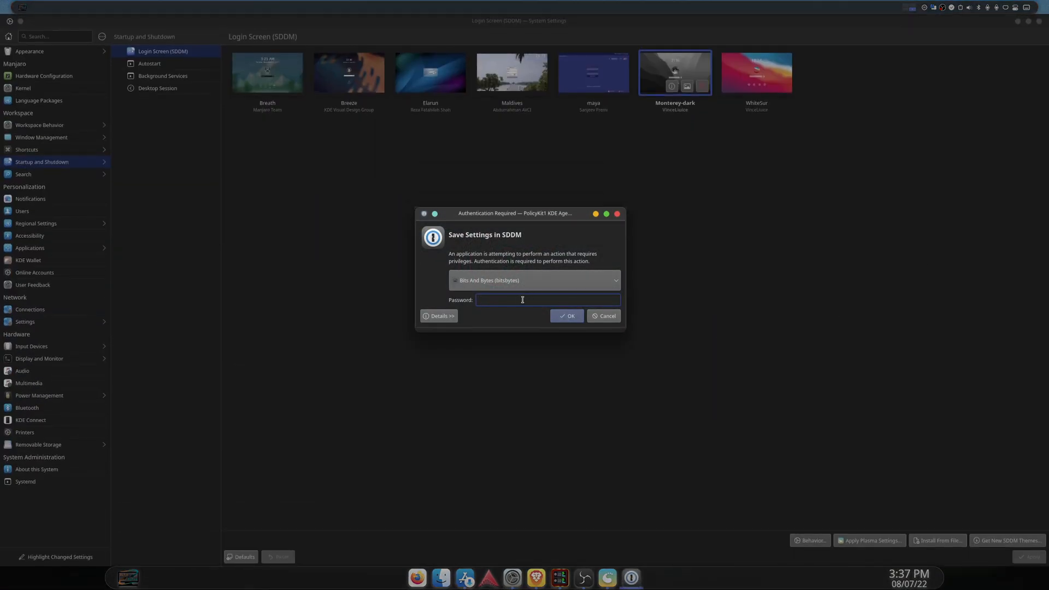
type("•")
left_click(558, 320)
View the background image of the Monterey-dark login theme, and close System Settings
left_click(688, 87)
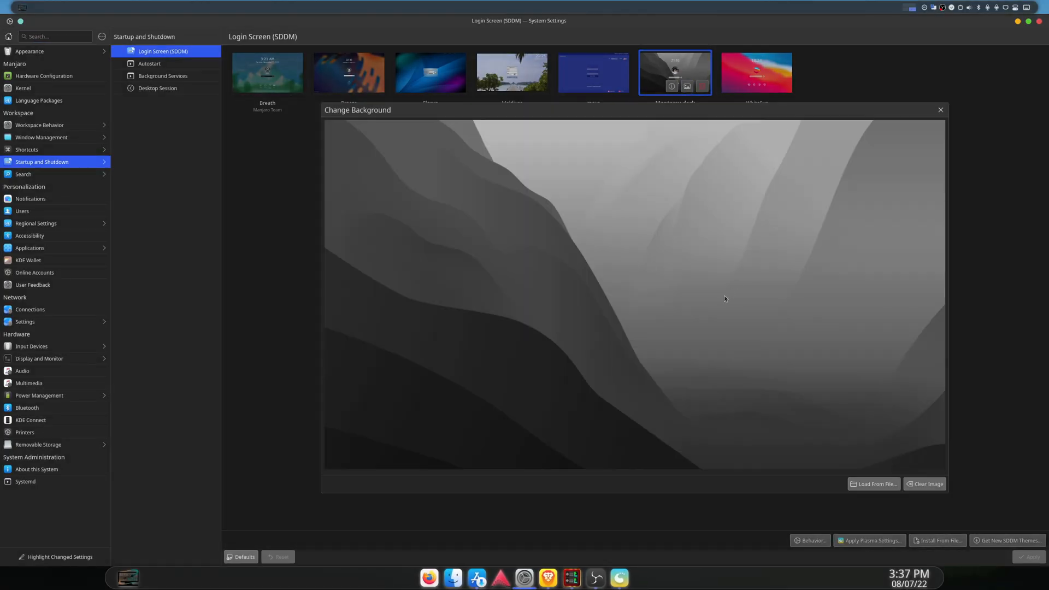
left_click(940, 110)
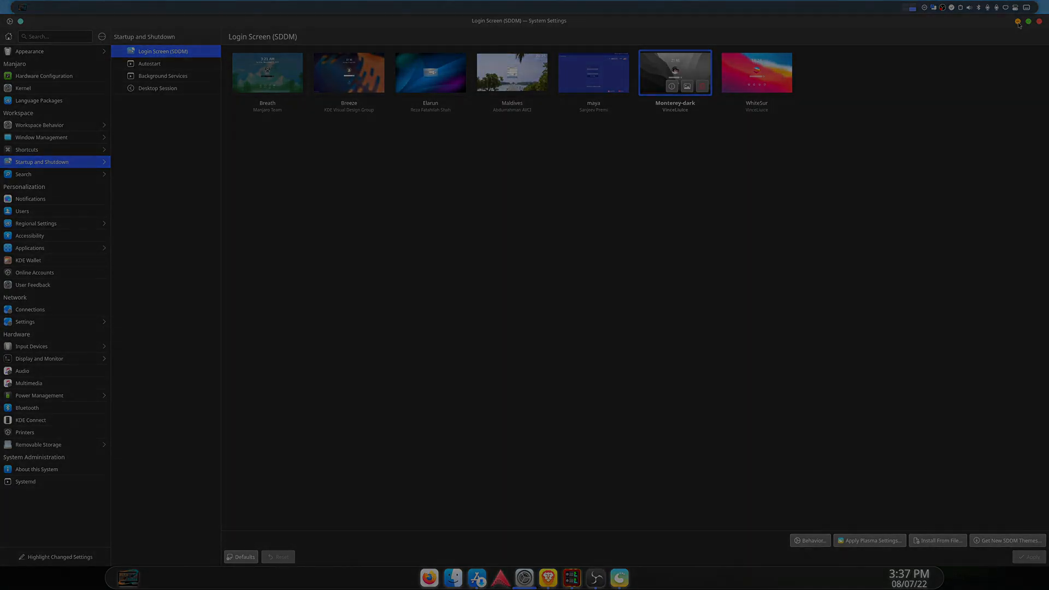
left_click(1038, 22)
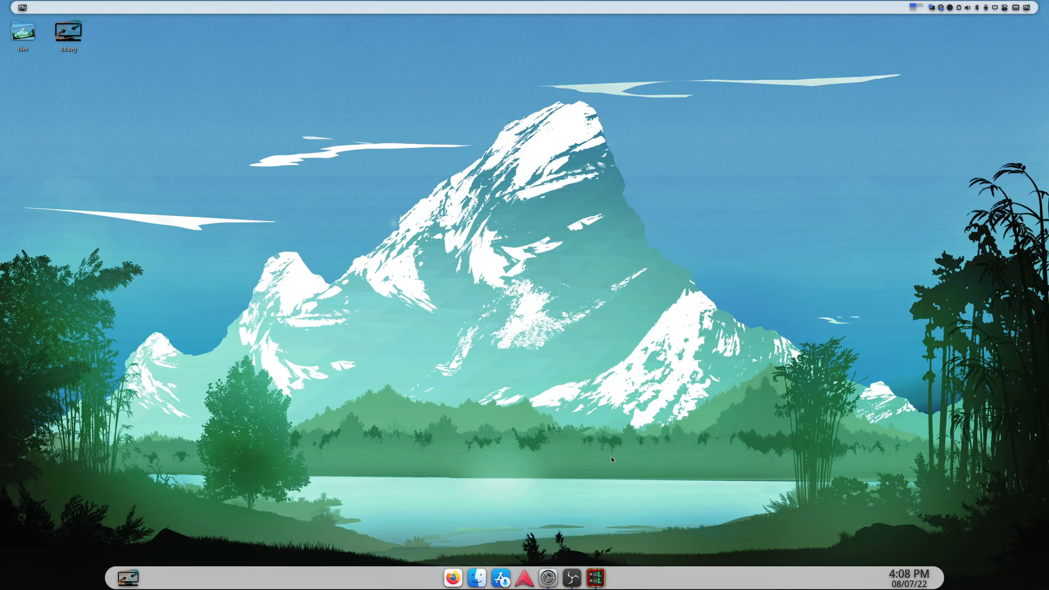
Check the bottom dock's behavior settings and the selected global theme in System Settings
right_click(706, 578)
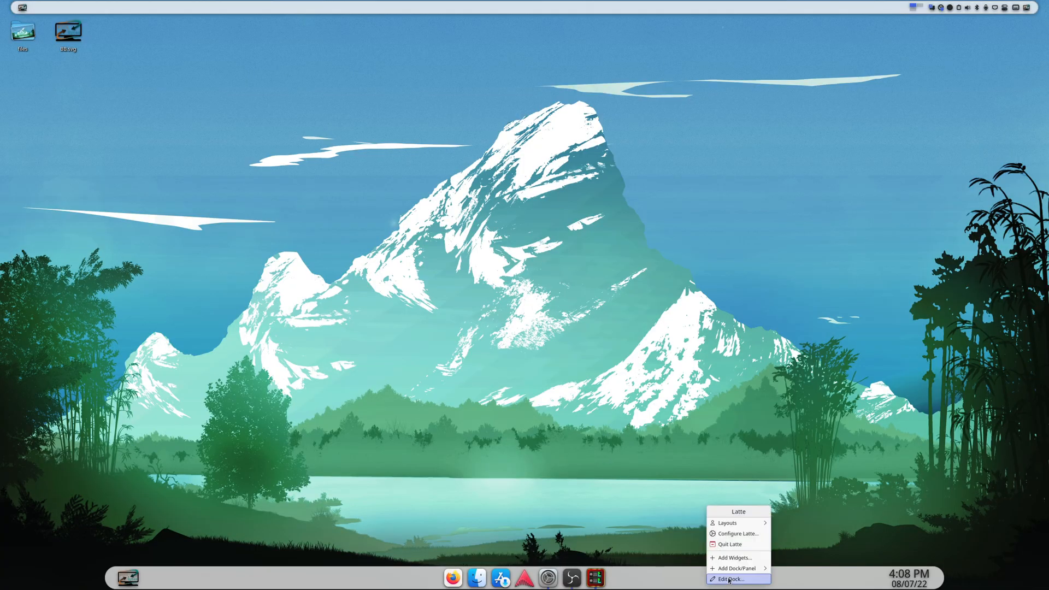
left_click(726, 574)
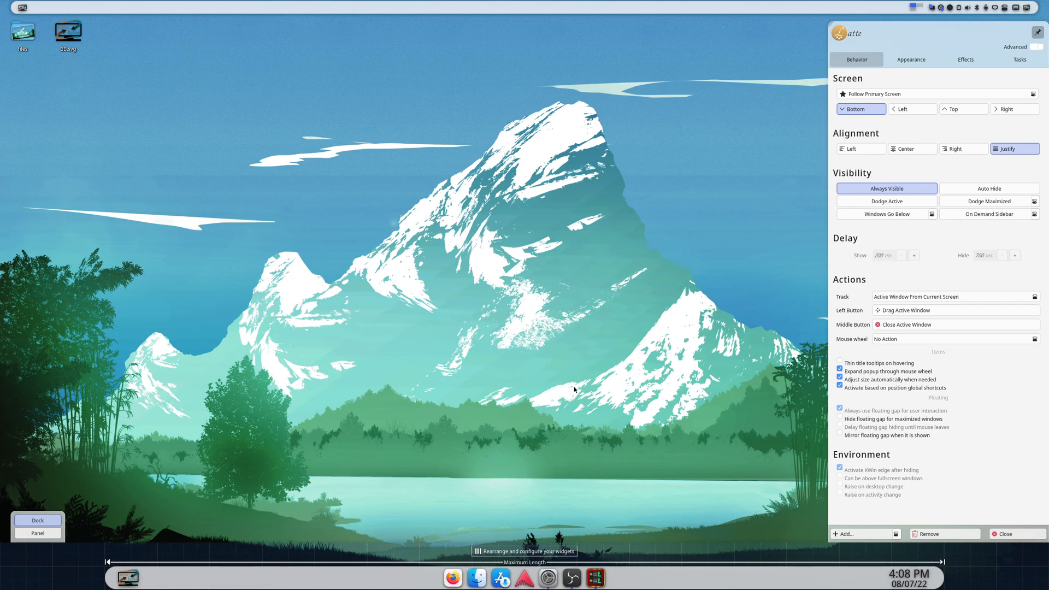
left_click(1009, 535)
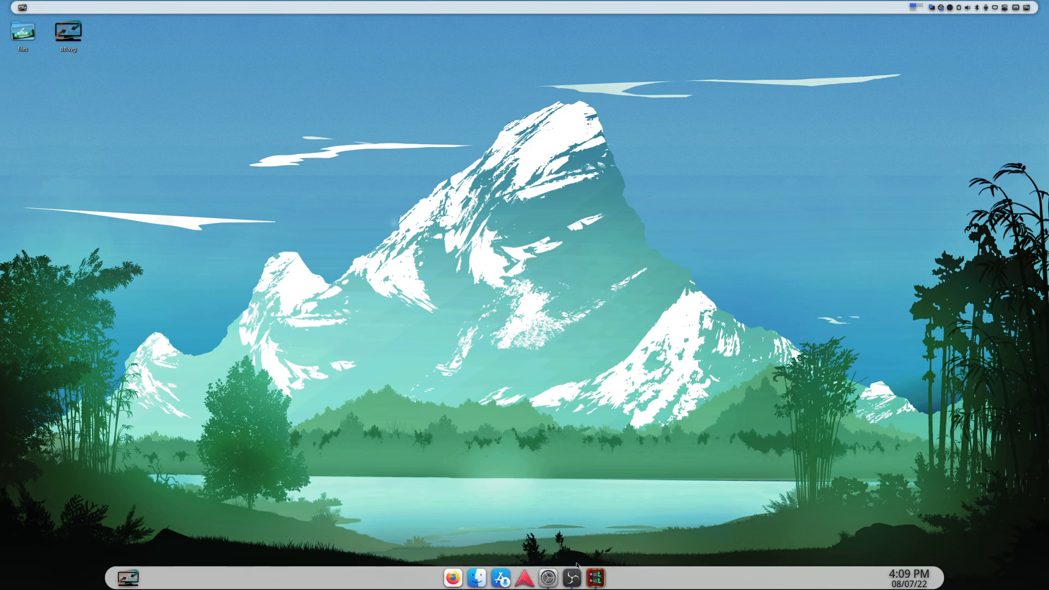
left_click(548, 578)
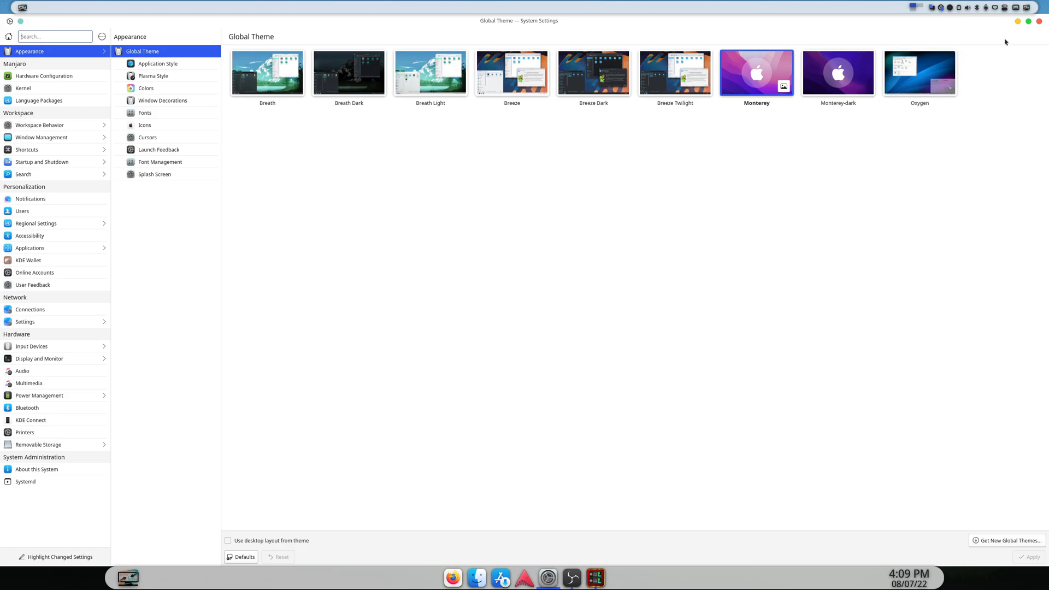
left_click(1018, 21)
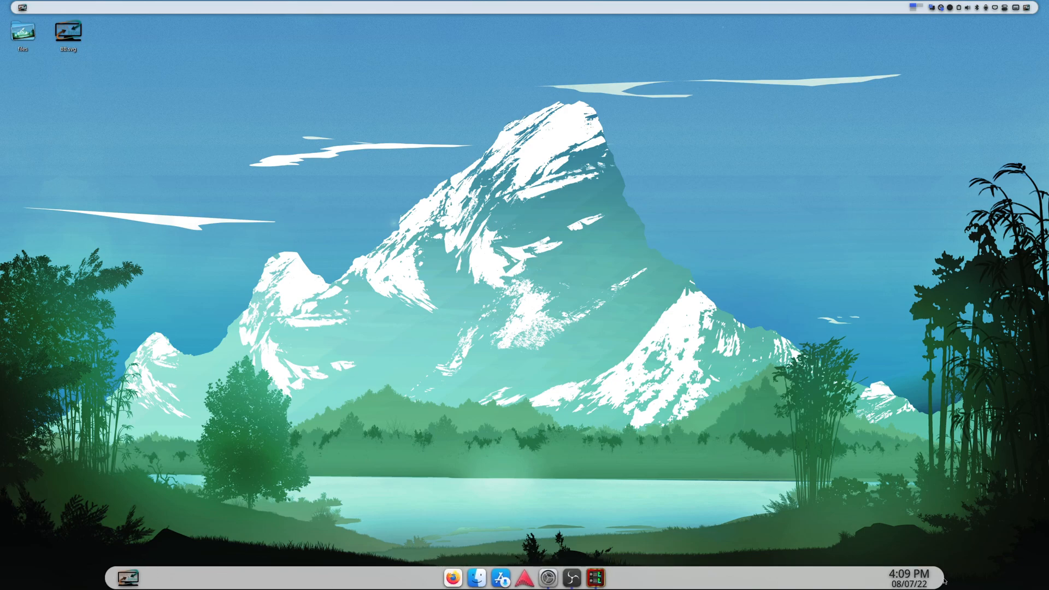
Adjust the bottom dock's shadow size, trying 100% and settling slightly above 55%, and leave the dock's edit mode
mouse_move(920, 581)
right_click(736, 586)
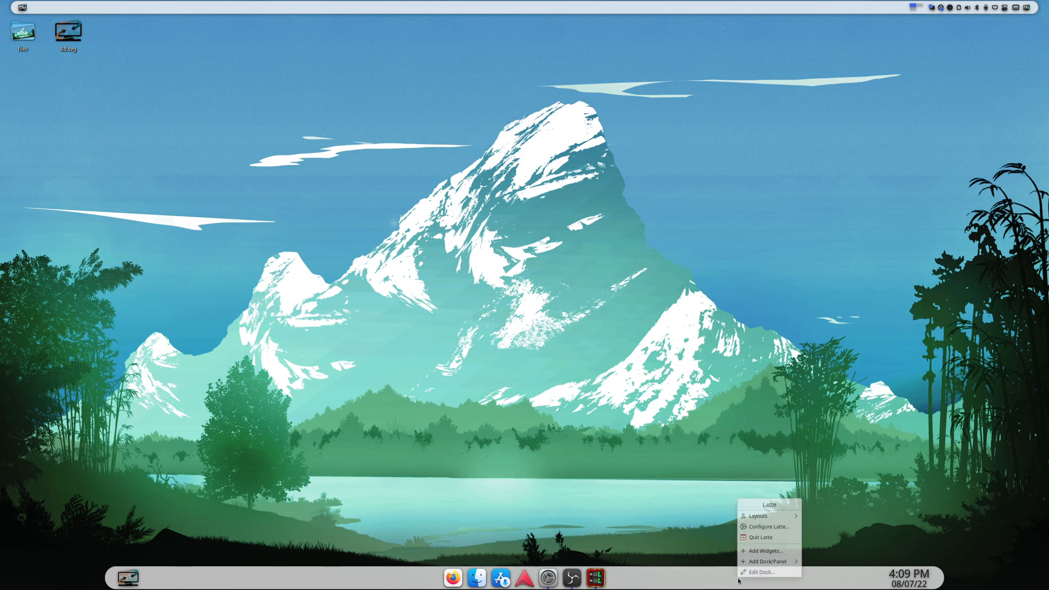
left_click(768, 575)
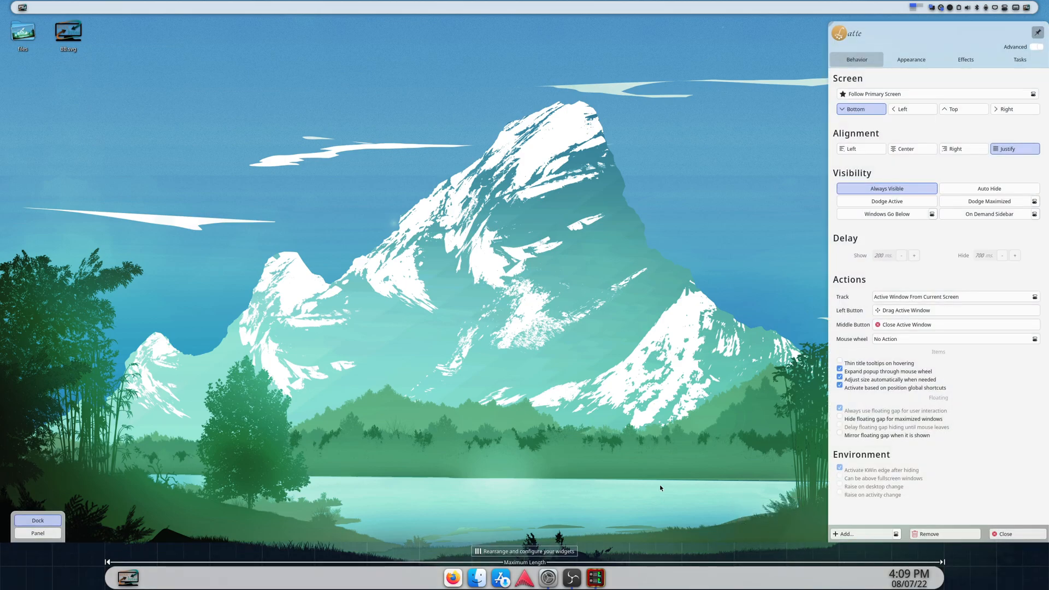
left_click(966, 61)
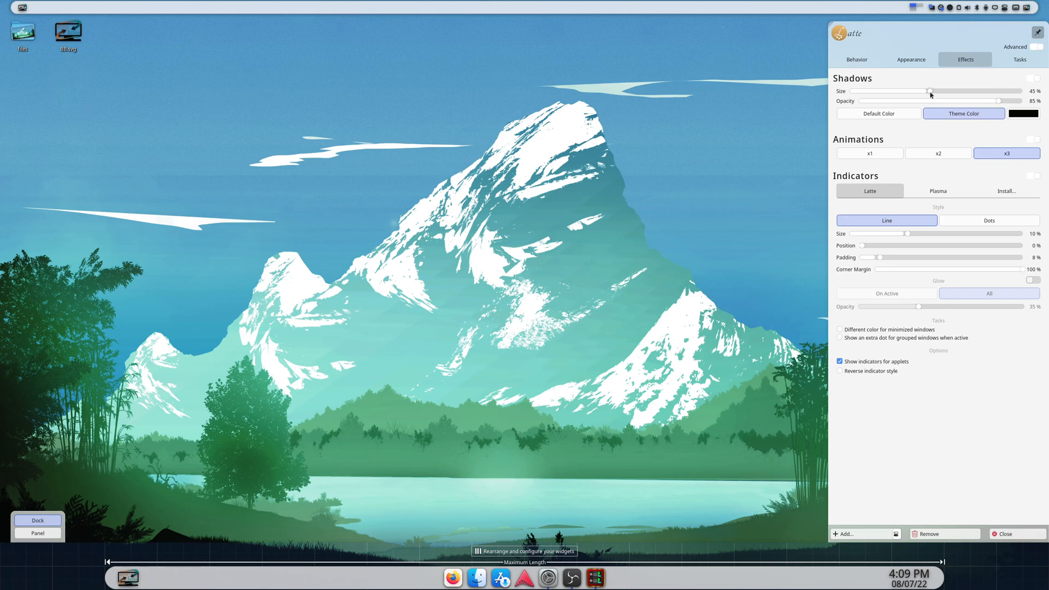
left_click_drag(931, 94, 895, 98)
left_click_drag(899, 93, 1020, 95)
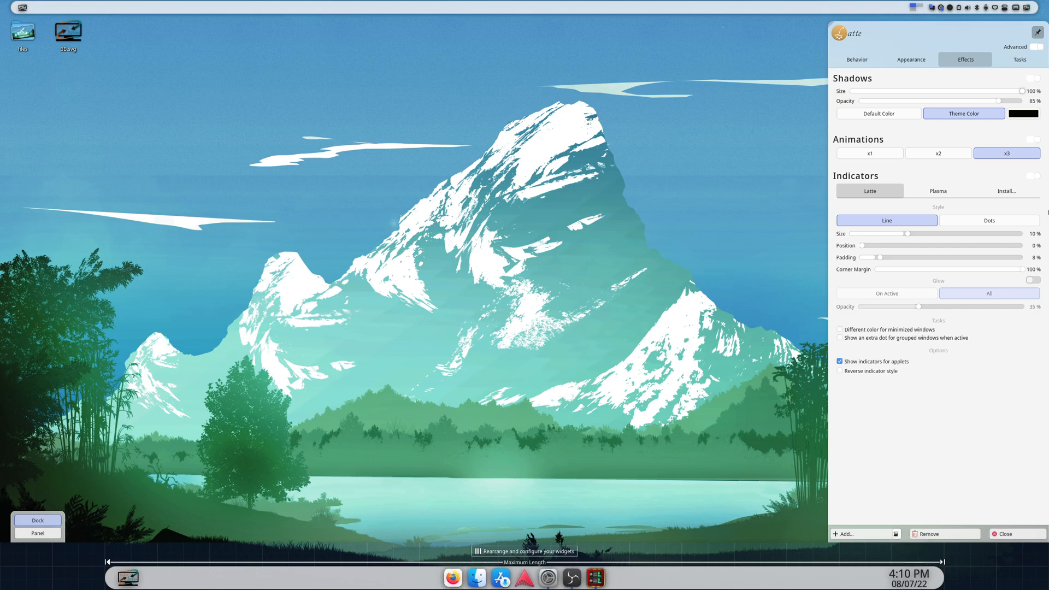
left_click_drag(1025, 92, 947, 96)
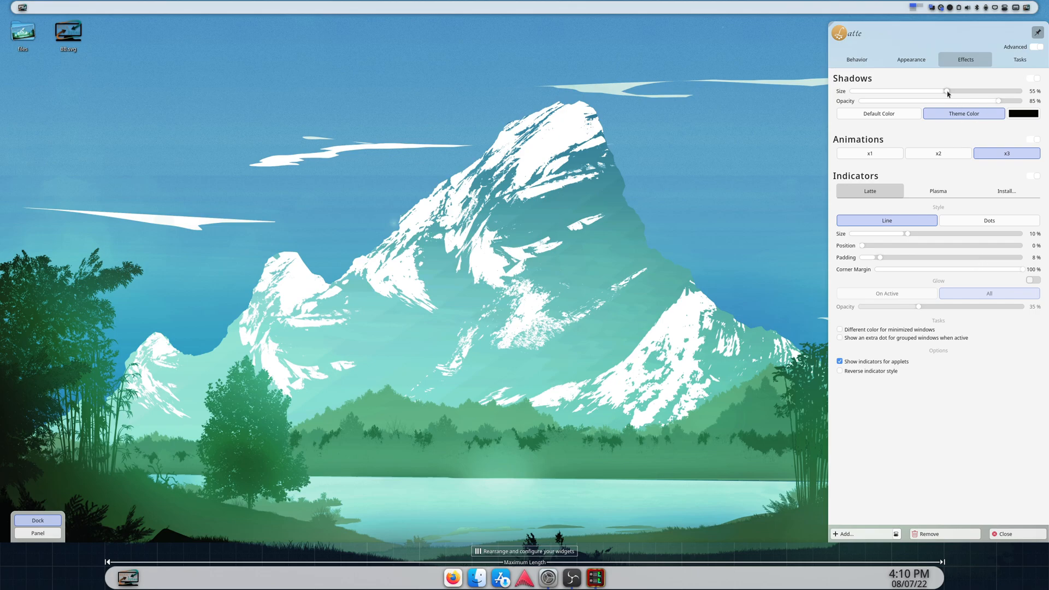
left_click_drag(948, 93, 956, 95)
left_click(1027, 539)
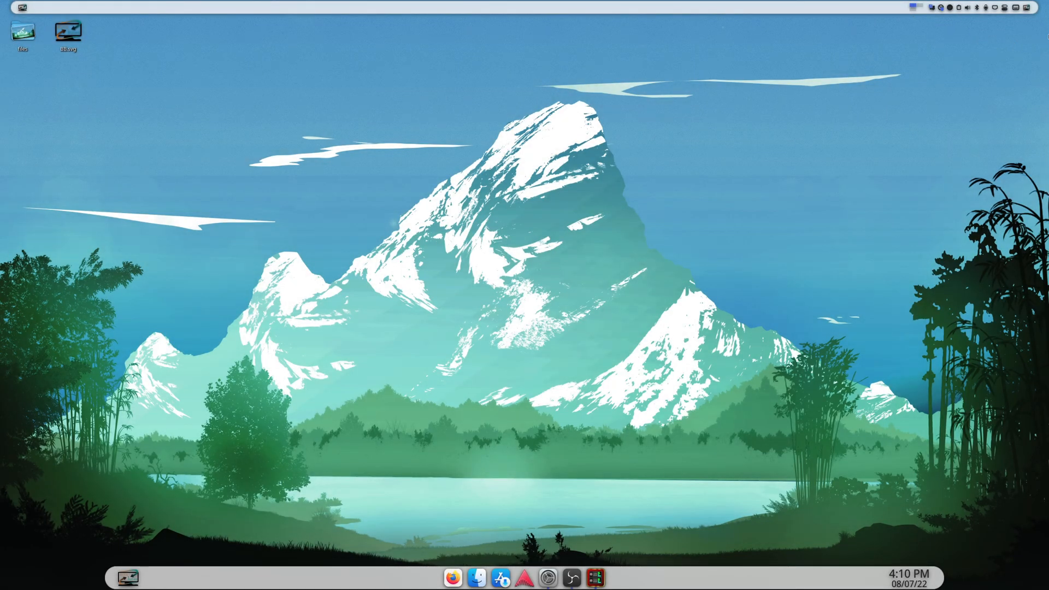
Look up the Kpple Menu widget by searching the downloadable Plasma widgets for "kpple", and close the download window
left_click(1027, 8)
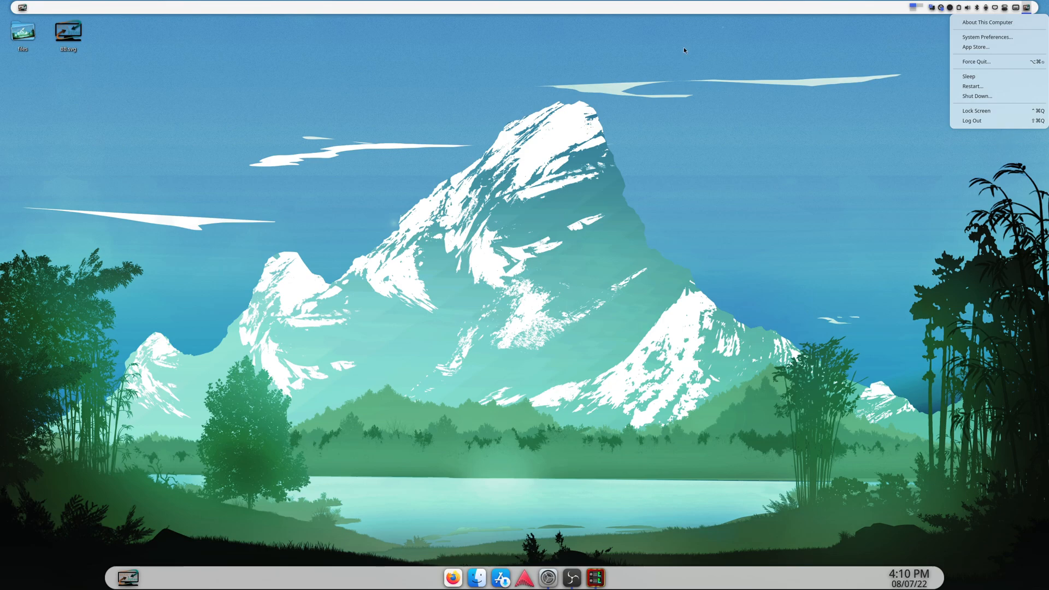
right_click(629, 10)
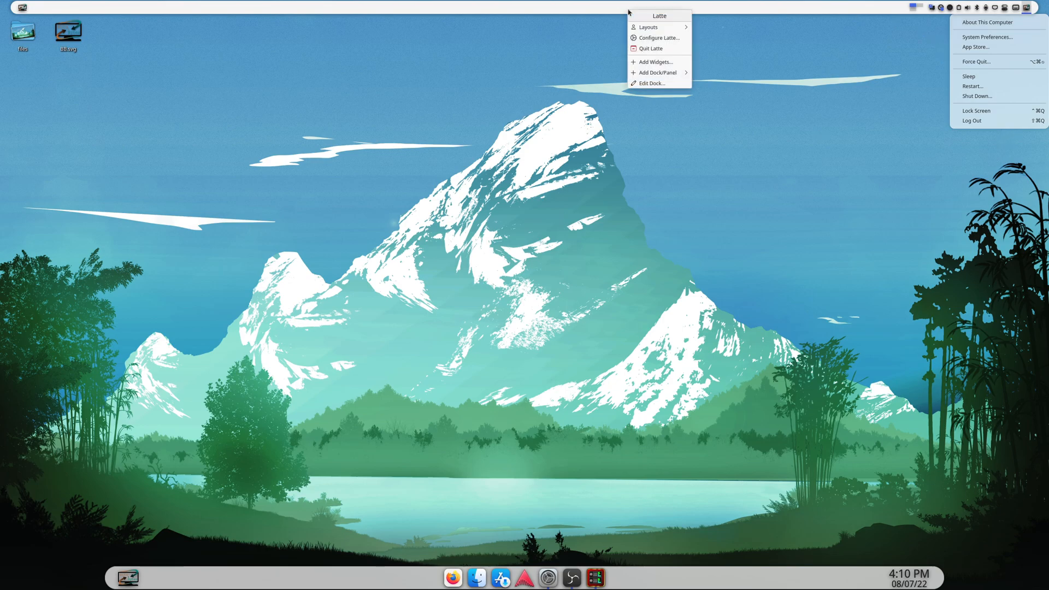
left_click(656, 62)
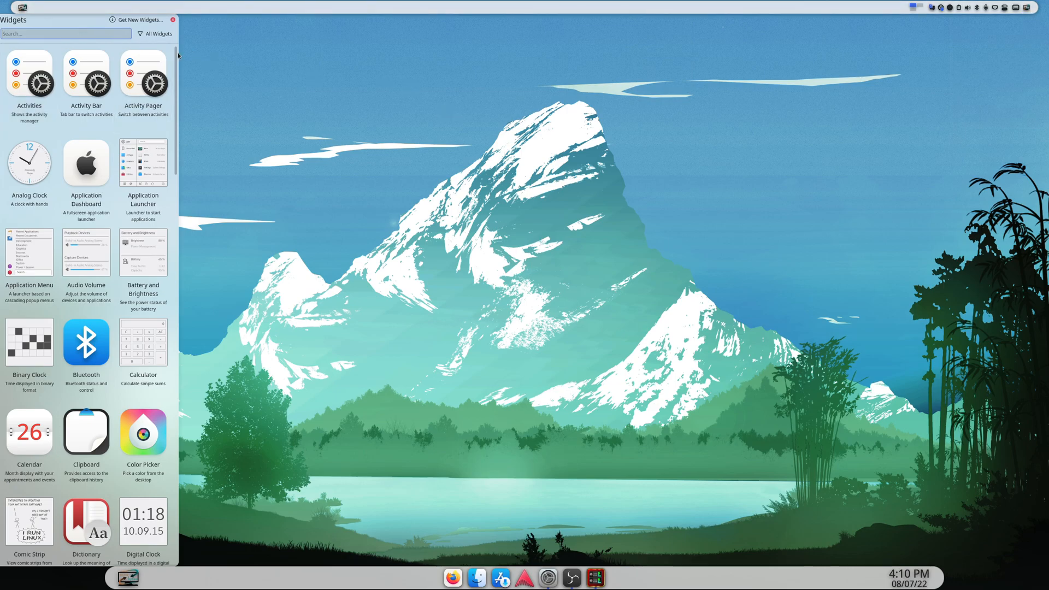
left_click(138, 24)
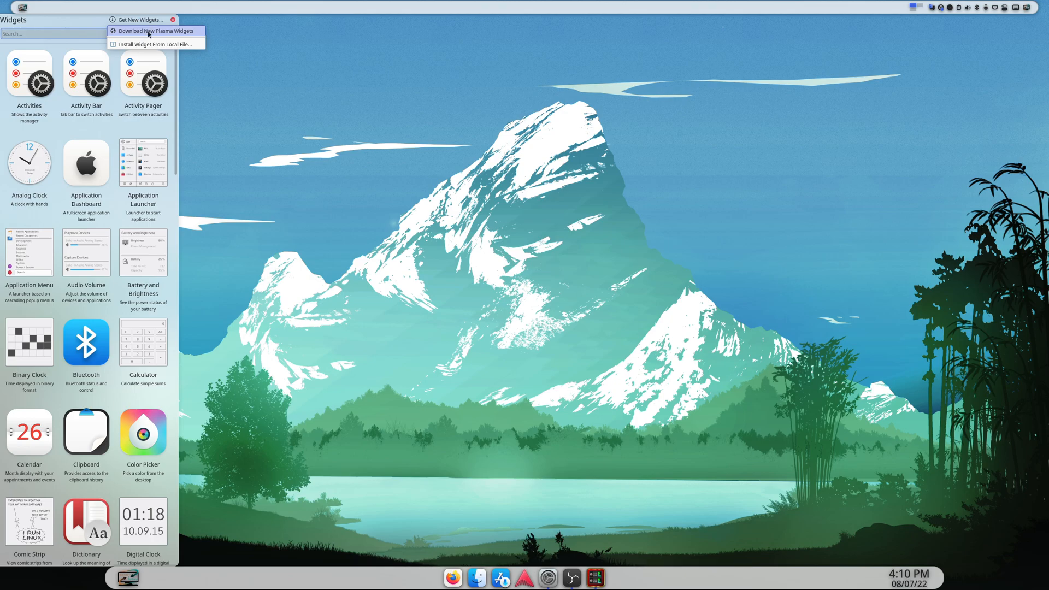
left_click(440, 66)
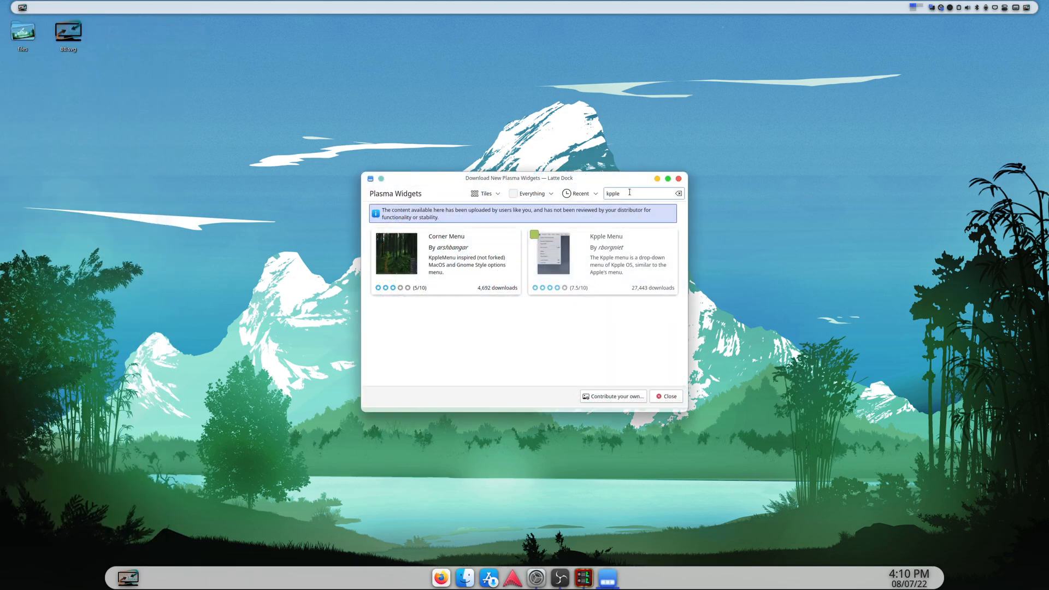
left_click_drag(627, 193, 586, 198)
mouse_move(631, 243)
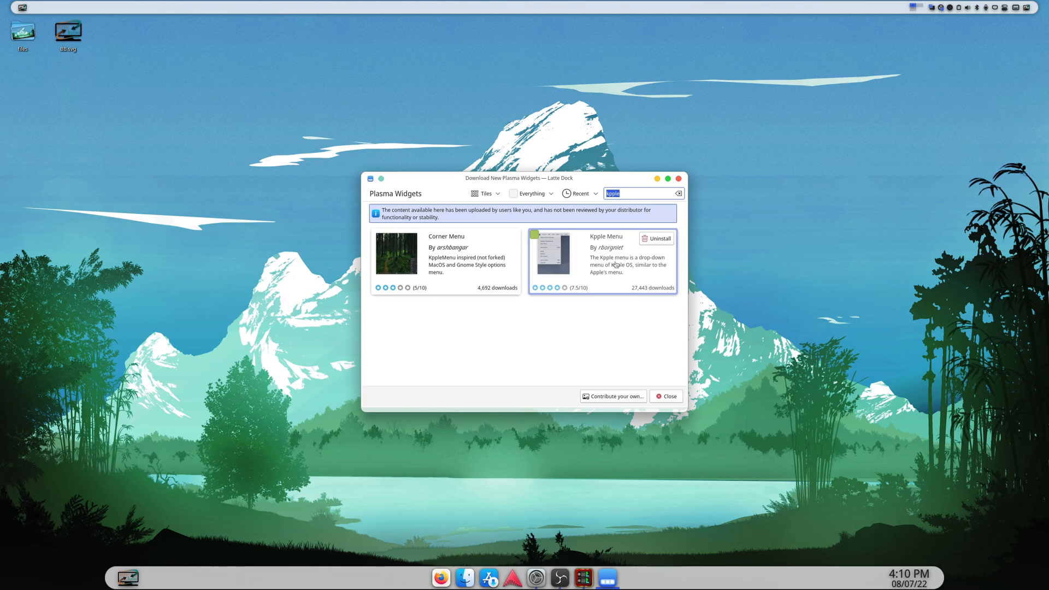
left_click(661, 395)
Find the Kpple Menu among the installed widgets by searching for "kppl", and close the widget list
right_click(623, 10)
left_click(652, 61)
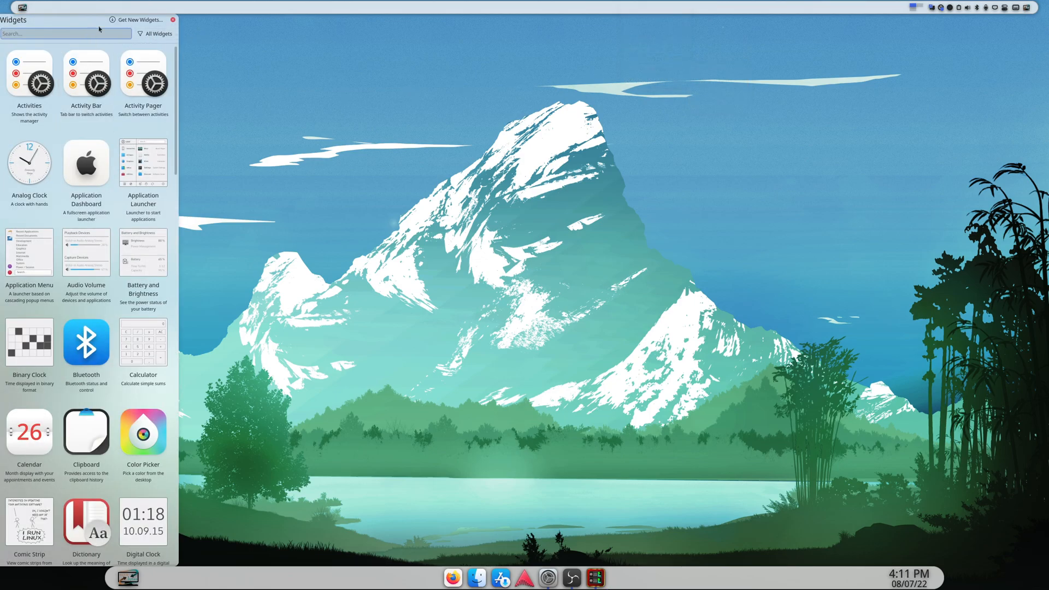
type("kppl")
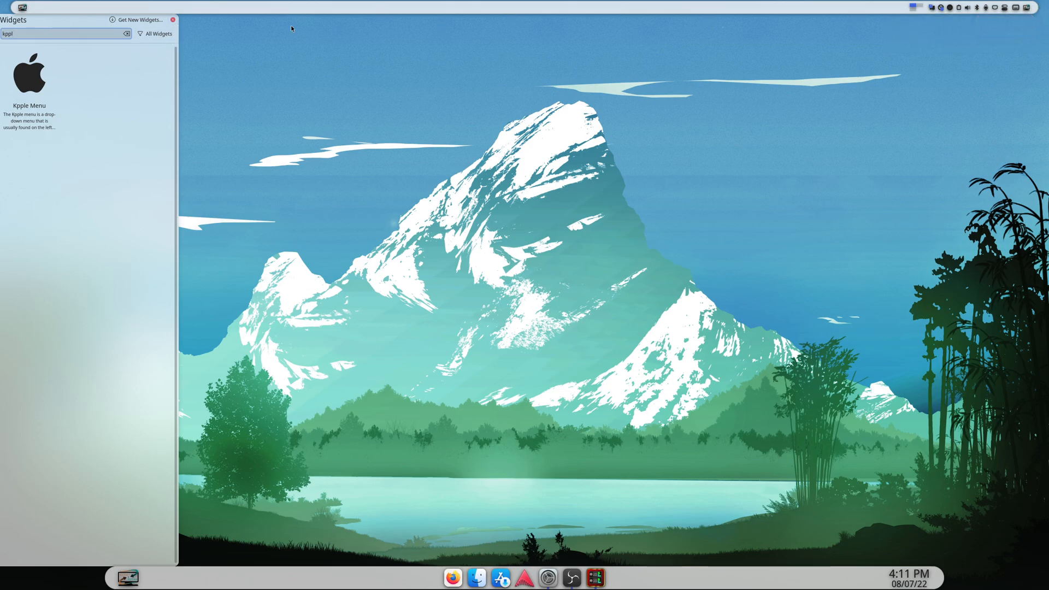
left_click(172, 19)
View the log-out screen from the application launcher, cancel it, and open the Kpple menu in the top bar to compare its session options
left_click(1027, 8)
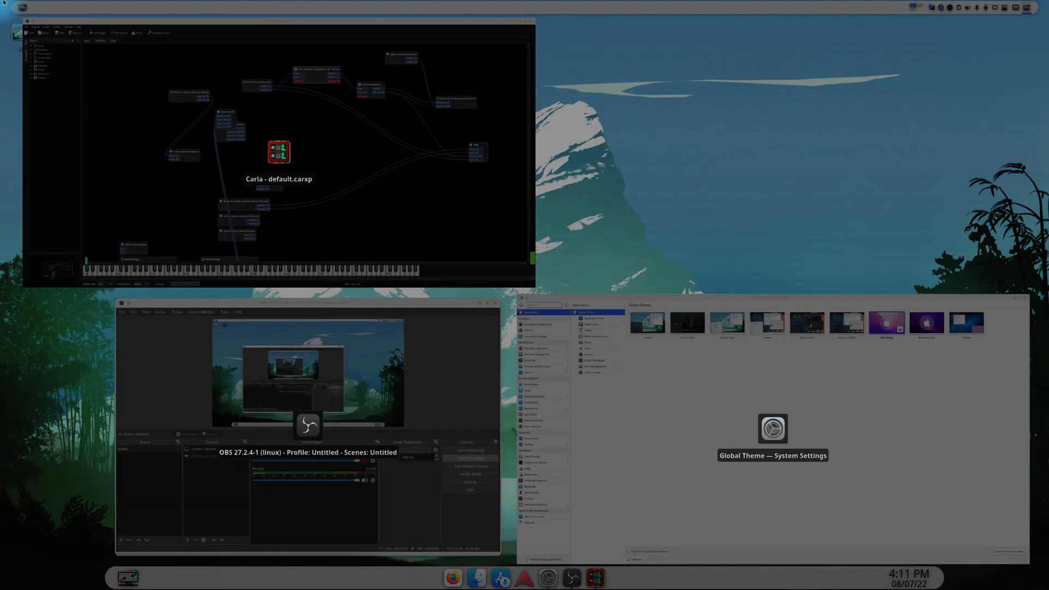
left_click(22, 8)
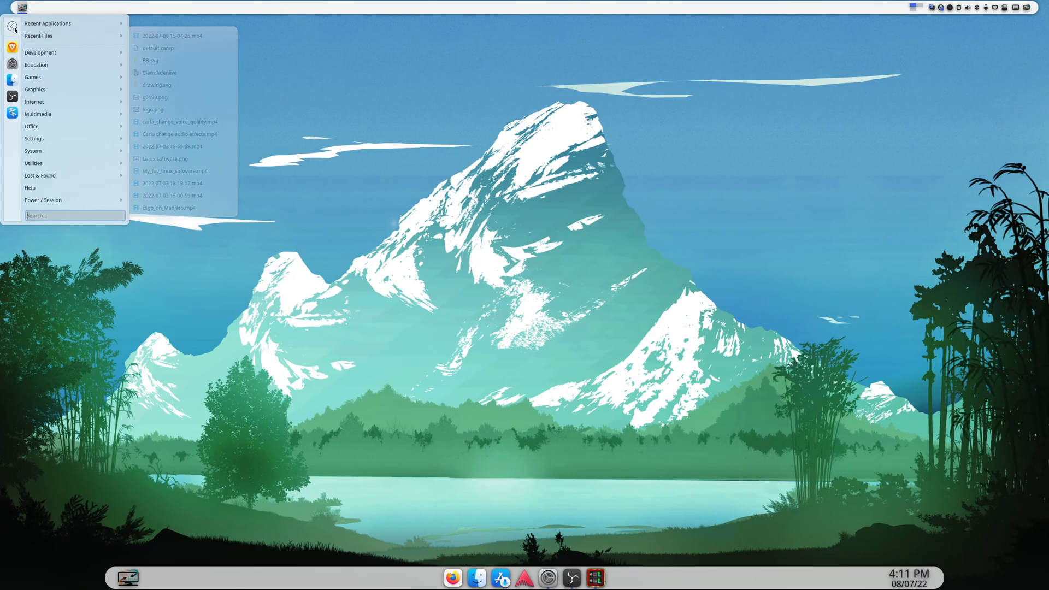
left_click(14, 27)
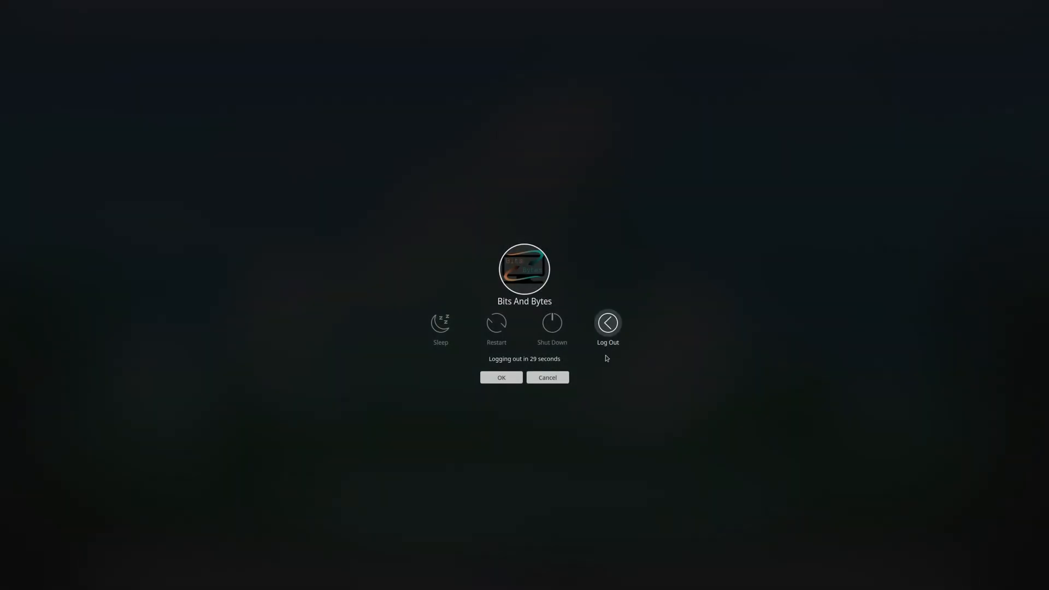
left_click(567, 382)
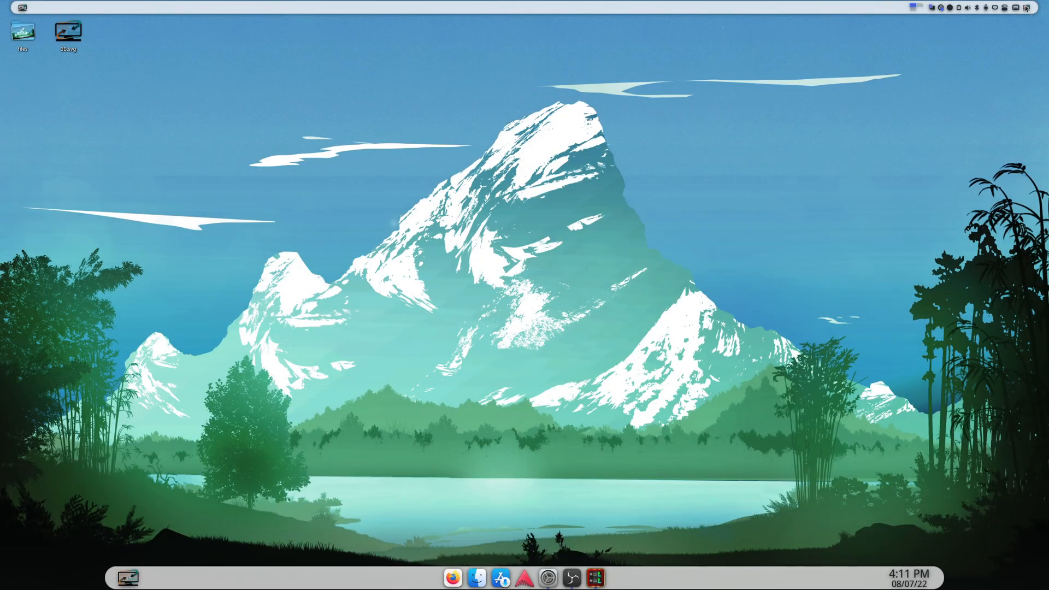
left_click(1026, 8)
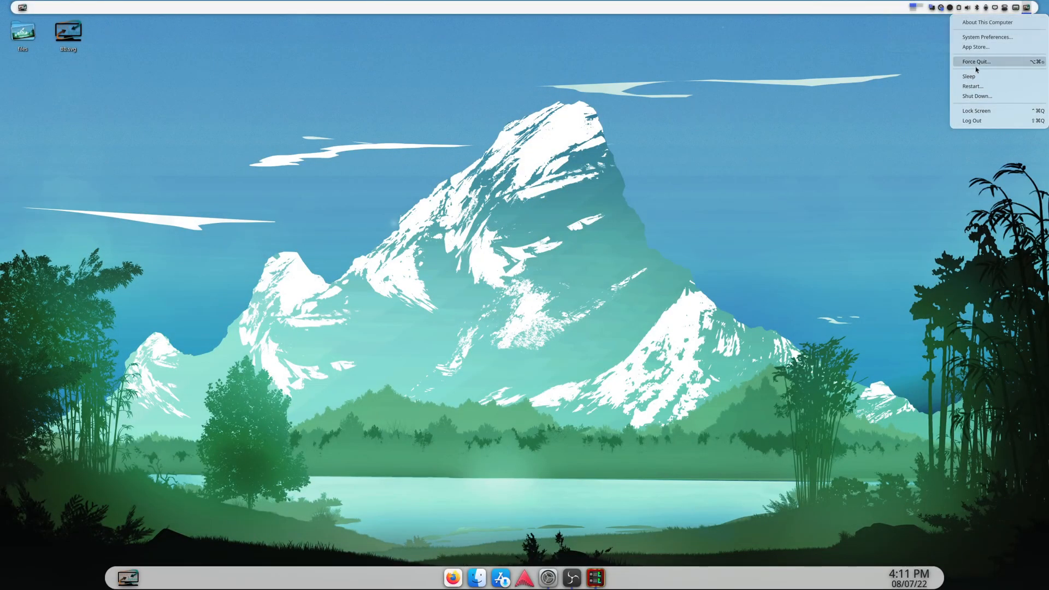